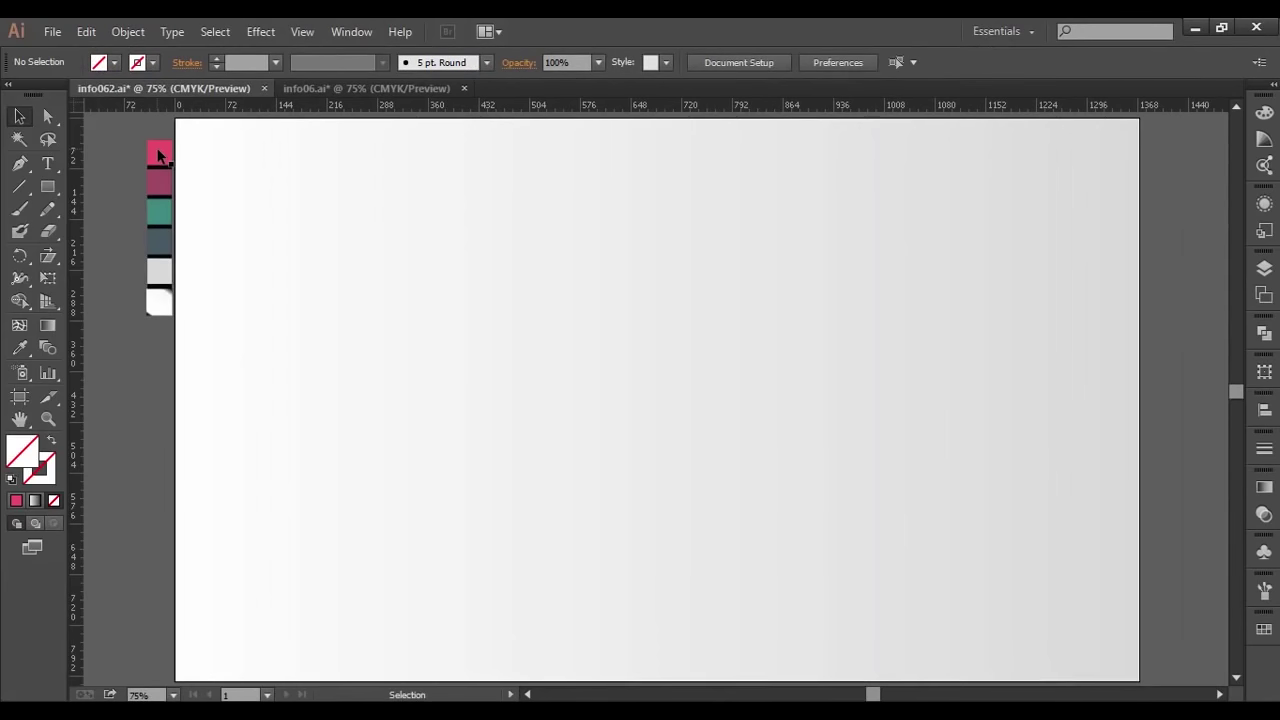
# - Create a pink-filled 700 × 200 px rectangle and align it to the artboard's horizontal centre
pyautogui.click(161, 152)
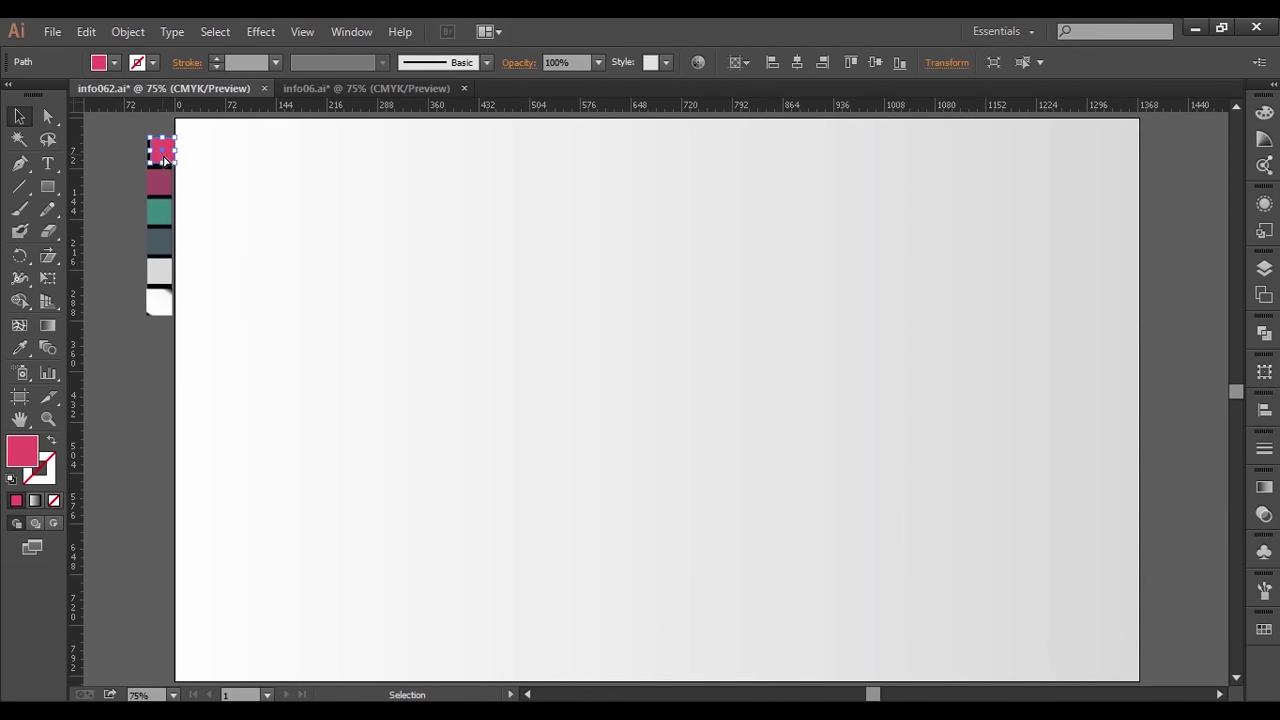
pyautogui.click(51, 190)
pyautogui.click(618, 318)
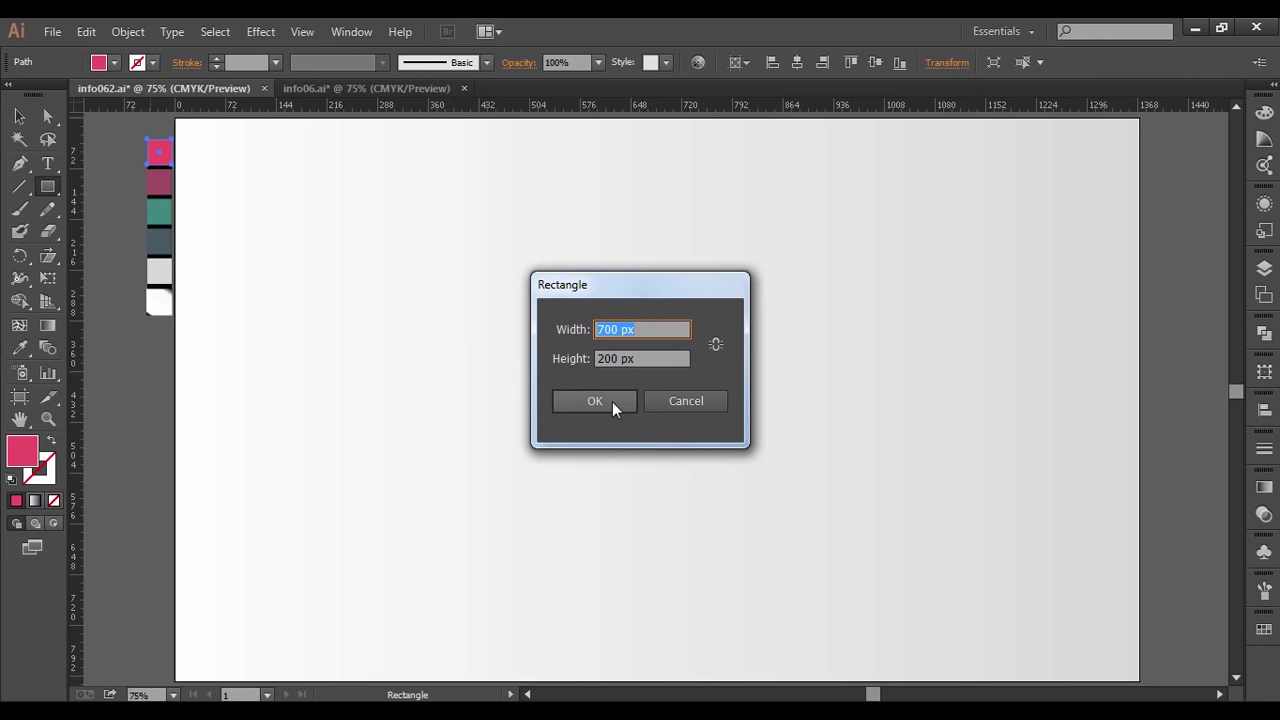
pyautogui.click(612, 401)
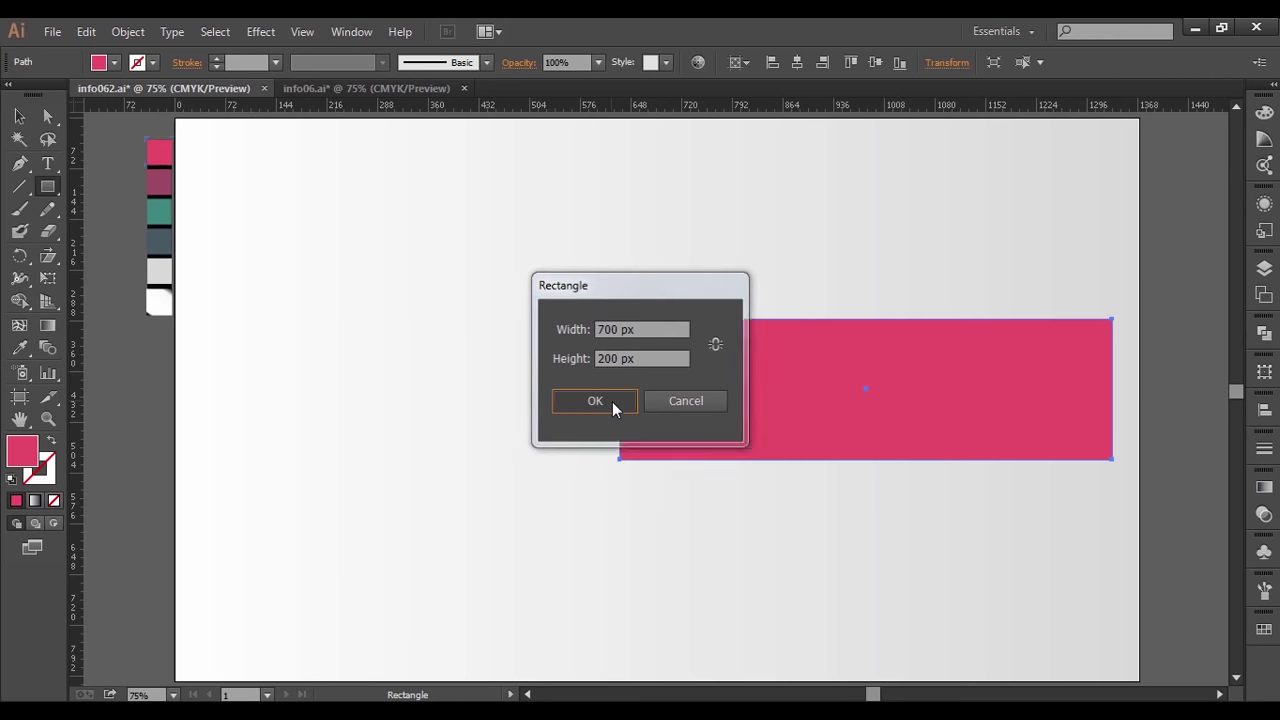
pyautogui.click(796, 62)
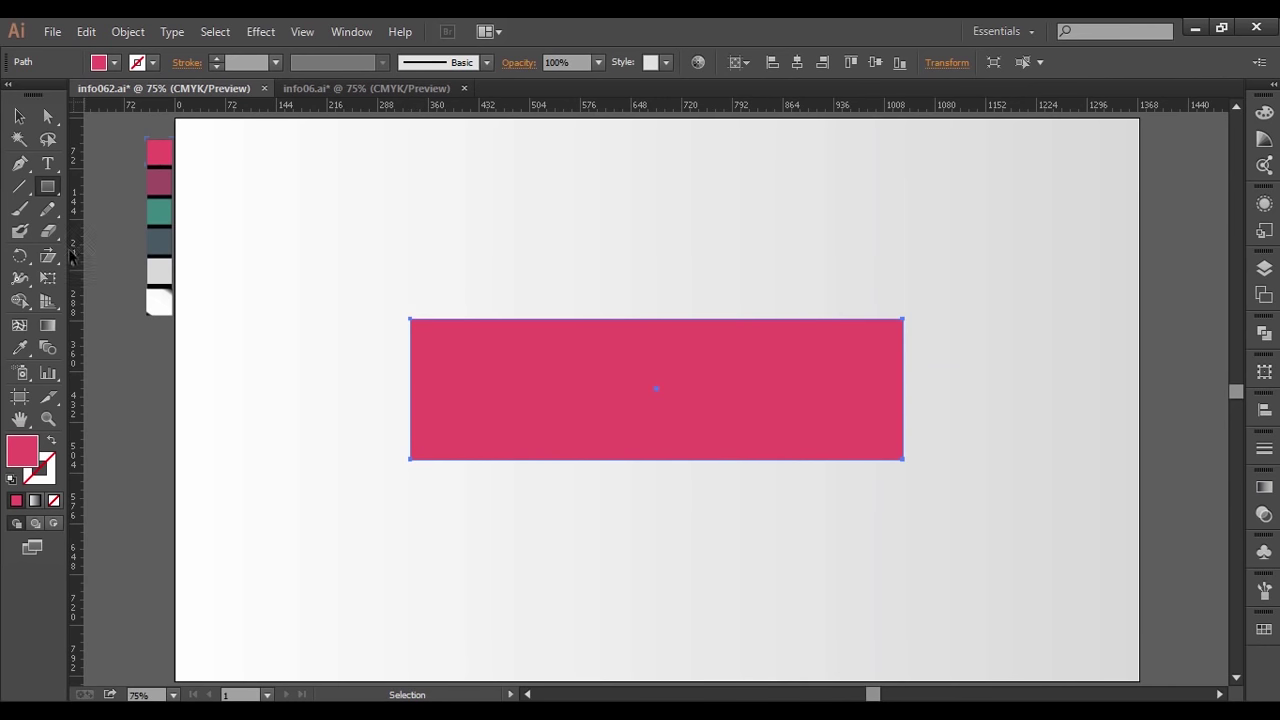
# - Shear the pink rectangle so its left end rises, and move it higher on the artboard
pyautogui.click(50, 258)
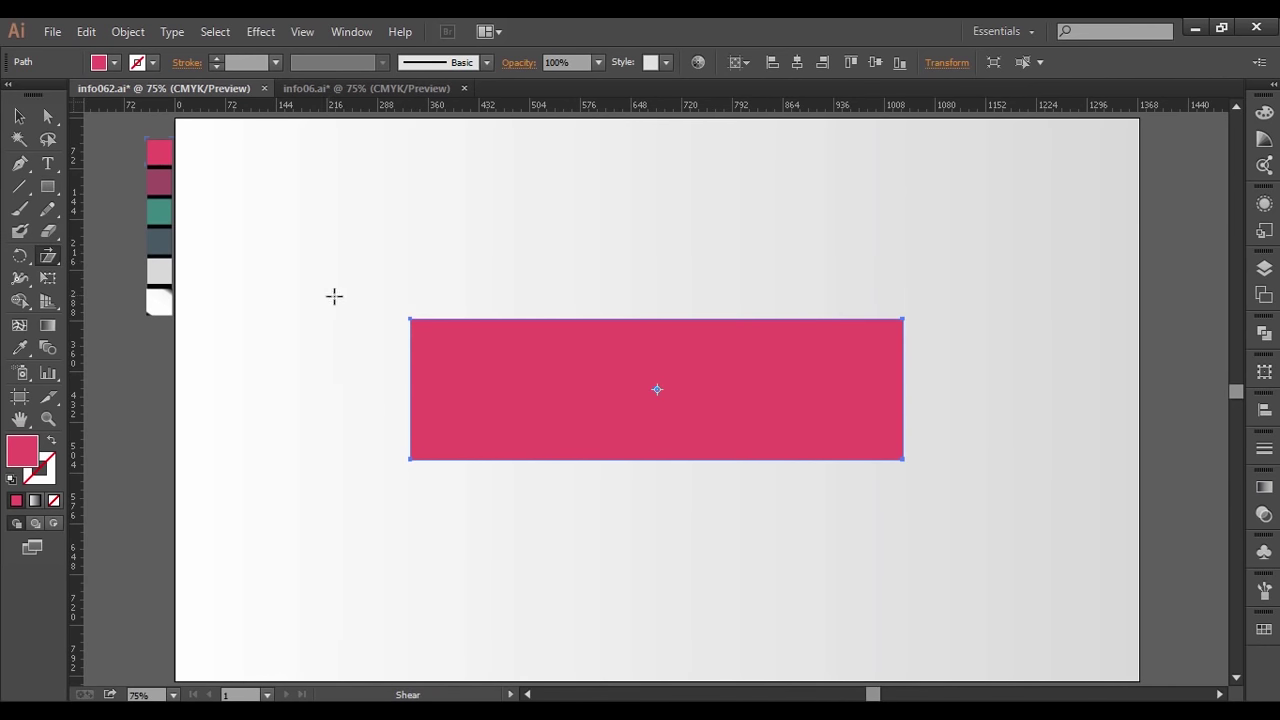
pyautogui.moveTo(407, 320); pyautogui.dragTo(410, 292)
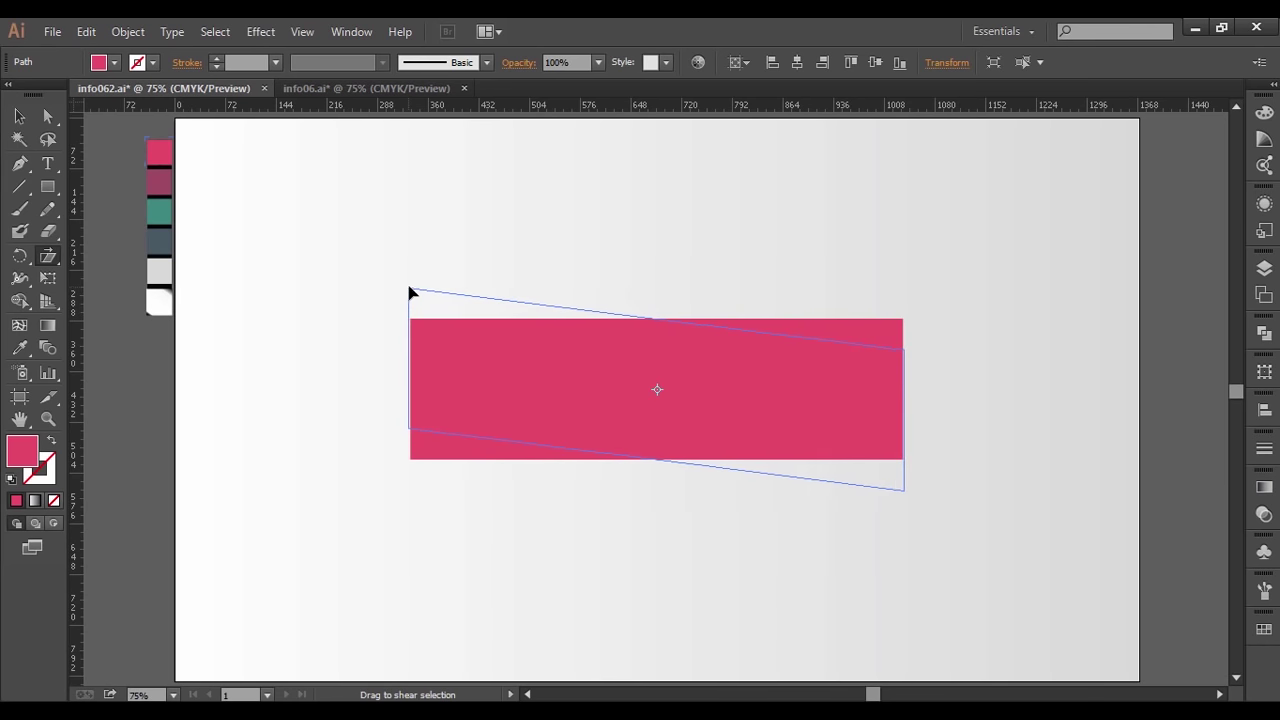
pyautogui.moveTo(410, 292); pyautogui.dragTo(412, 288)
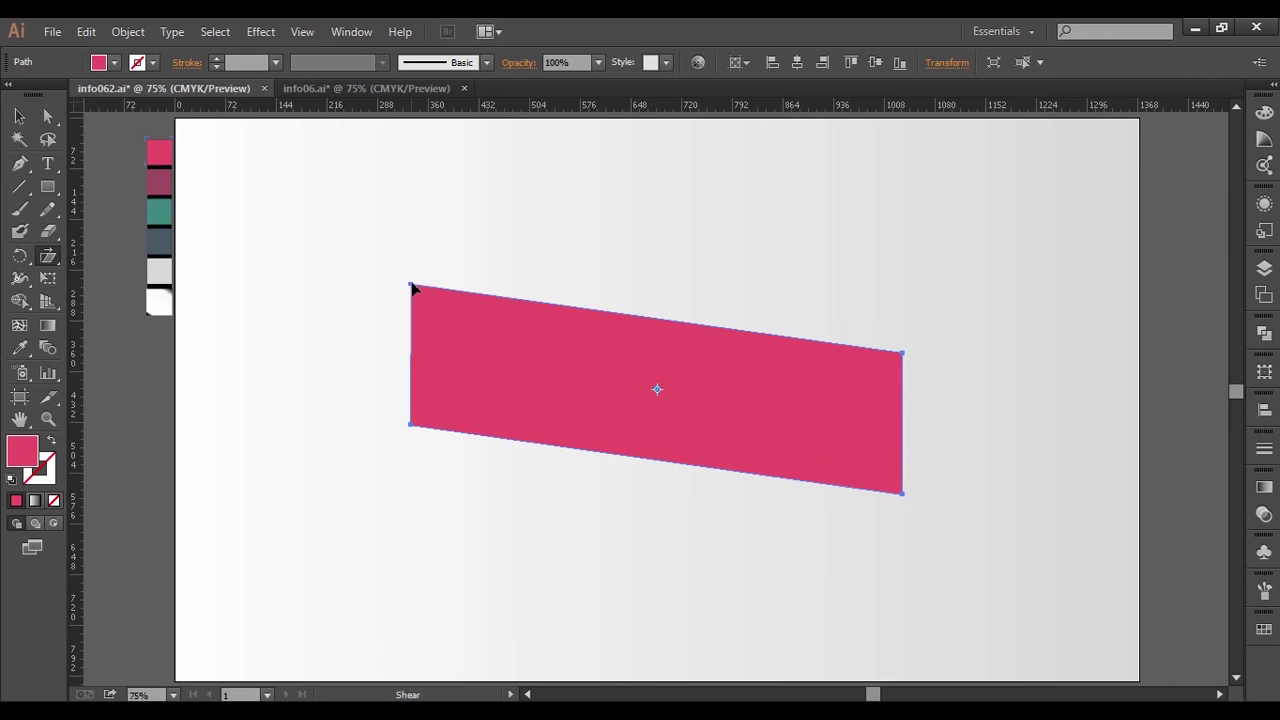
pyautogui.click(22, 118)
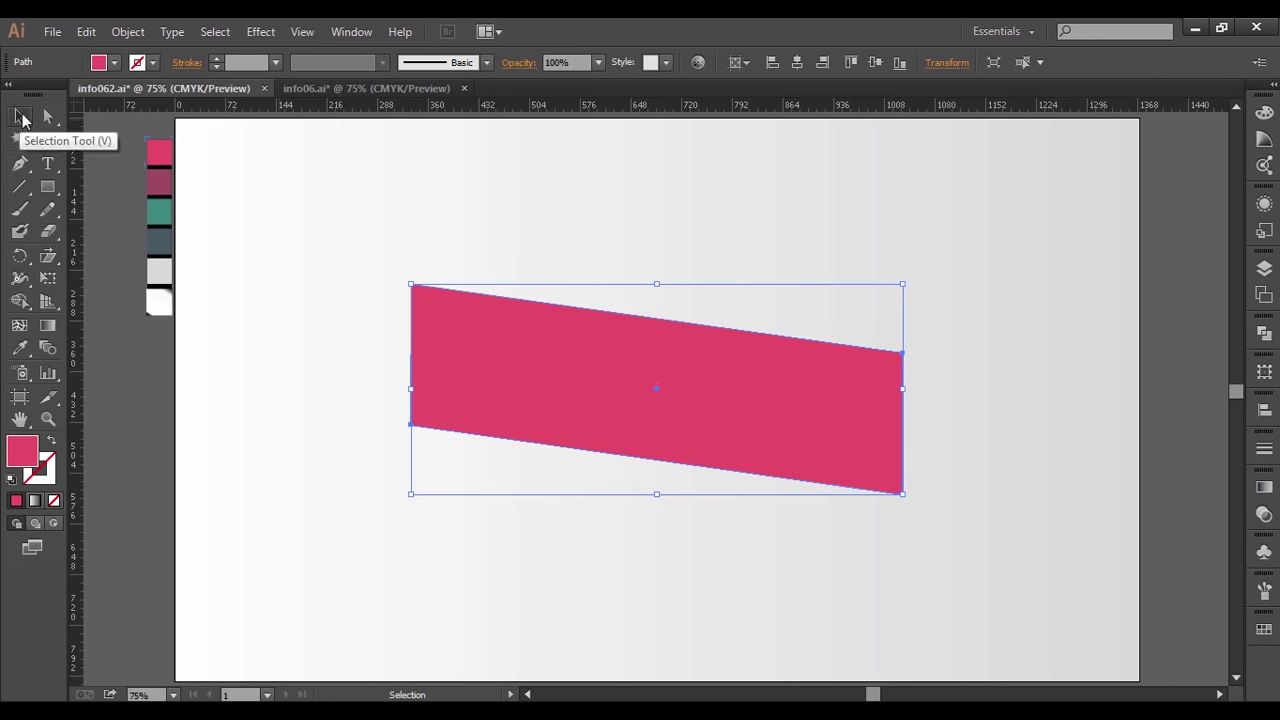
pyautogui.moveTo(656, 386); pyautogui.dragTo(653, 322)
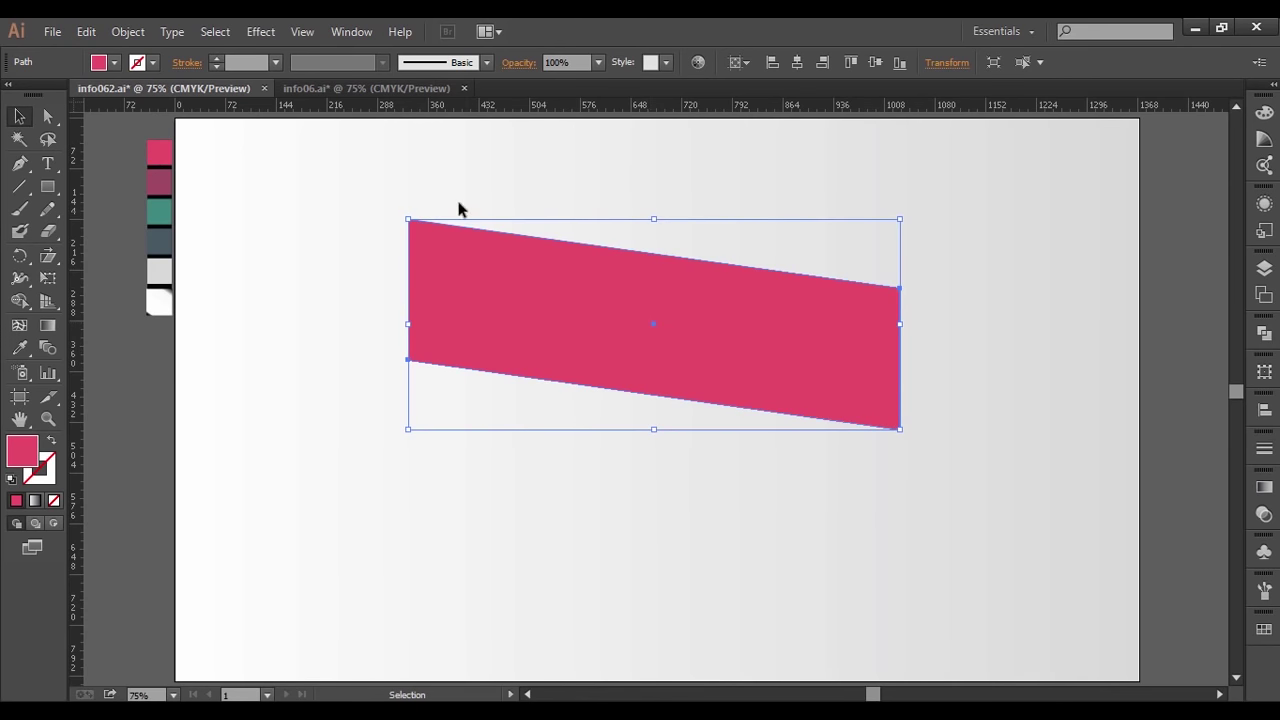
# - Nudge the banner's corner anchors left and up to angle its ends and flatten the bottom edge
pyautogui.click(47, 117)
pyautogui.click(409, 220)
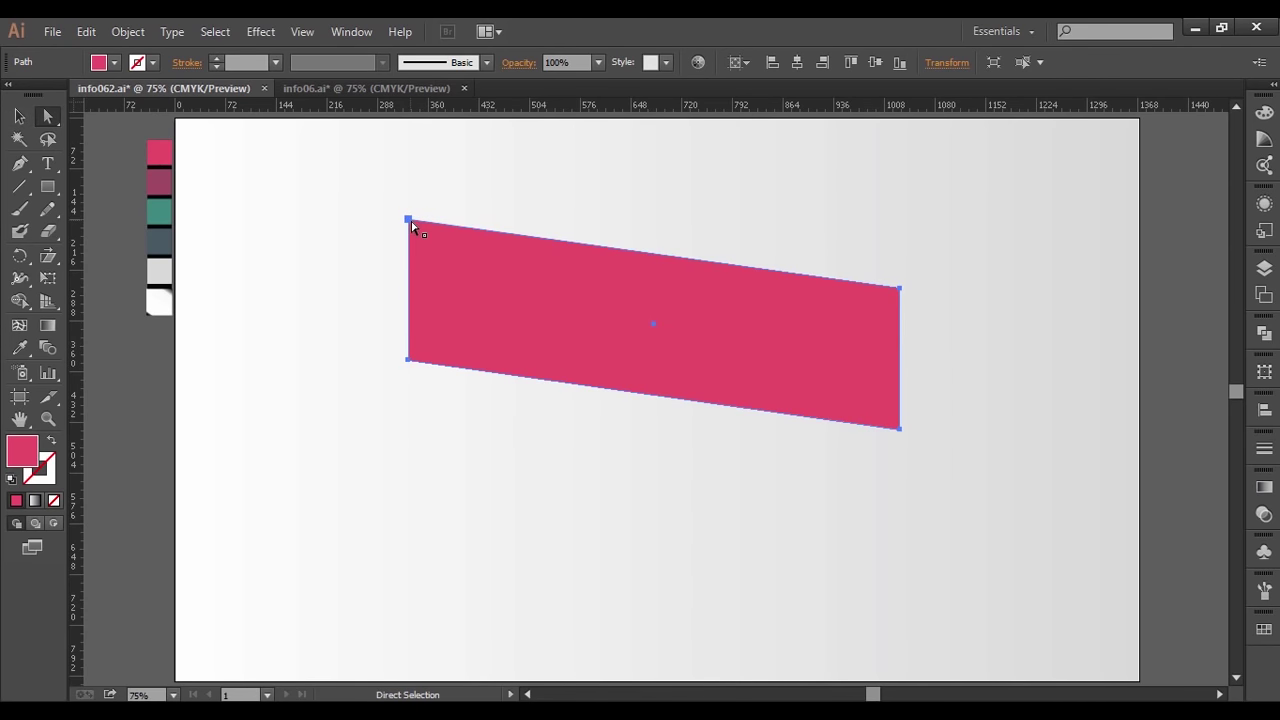
pyautogui.keyDown('shift'); pyautogui.click(900, 430); pyautogui.keyUp('shift')
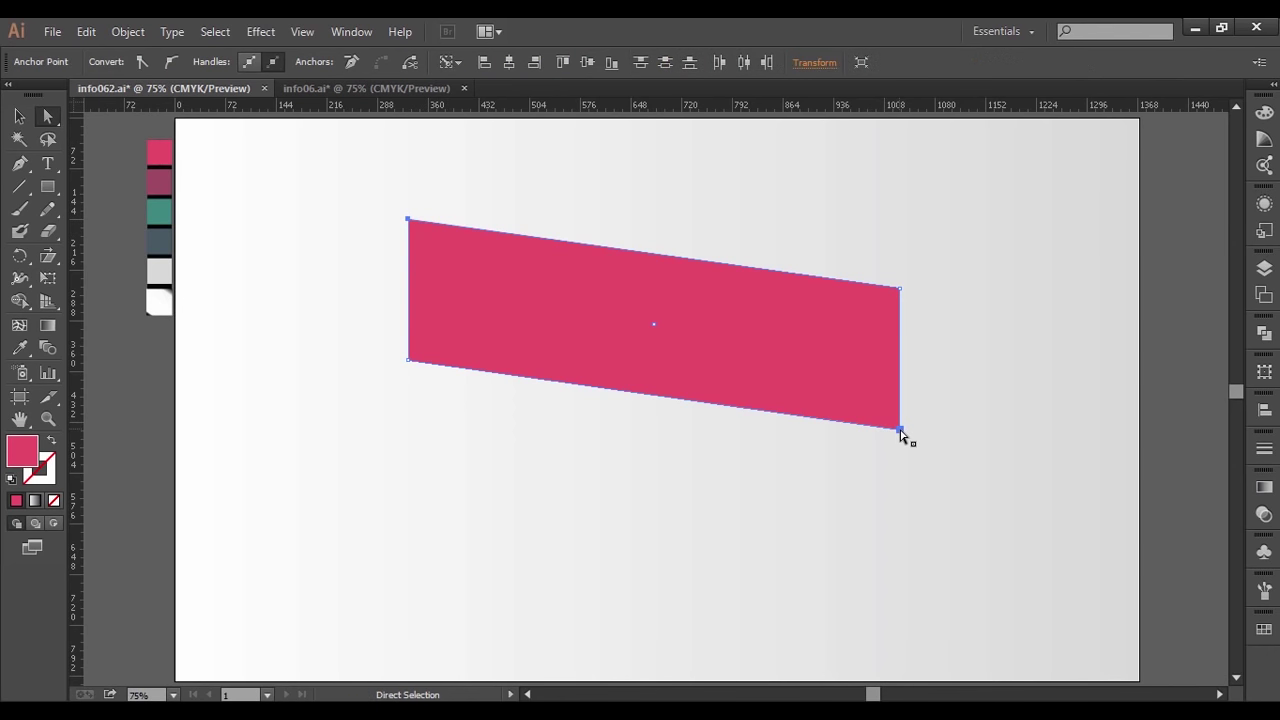
pyautogui.press('Left')
pyautogui.press('Left')
pyautogui.press('Left')
pyautogui.press('Left')
pyautogui.press('Left')
pyautogui.press('Left')
pyautogui.press('Left')
pyautogui.press('Left')
pyautogui.press('Left')
pyautogui.press('Left')
pyautogui.press('Left')
pyautogui.press('Left')
pyautogui.press('Left')
pyautogui.press('Left')
pyautogui.press('Left')
pyautogui.press('Left')
pyautogui.press('Left')
pyautogui.press('Left')
pyautogui.press('Left')
pyautogui.press('Left')
pyautogui.press('Left')
pyautogui.press('Left')
pyautogui.press('Left')
pyautogui.press('Left')
pyautogui.press('Left')
pyautogui.press('Left')
pyautogui.press('Left')
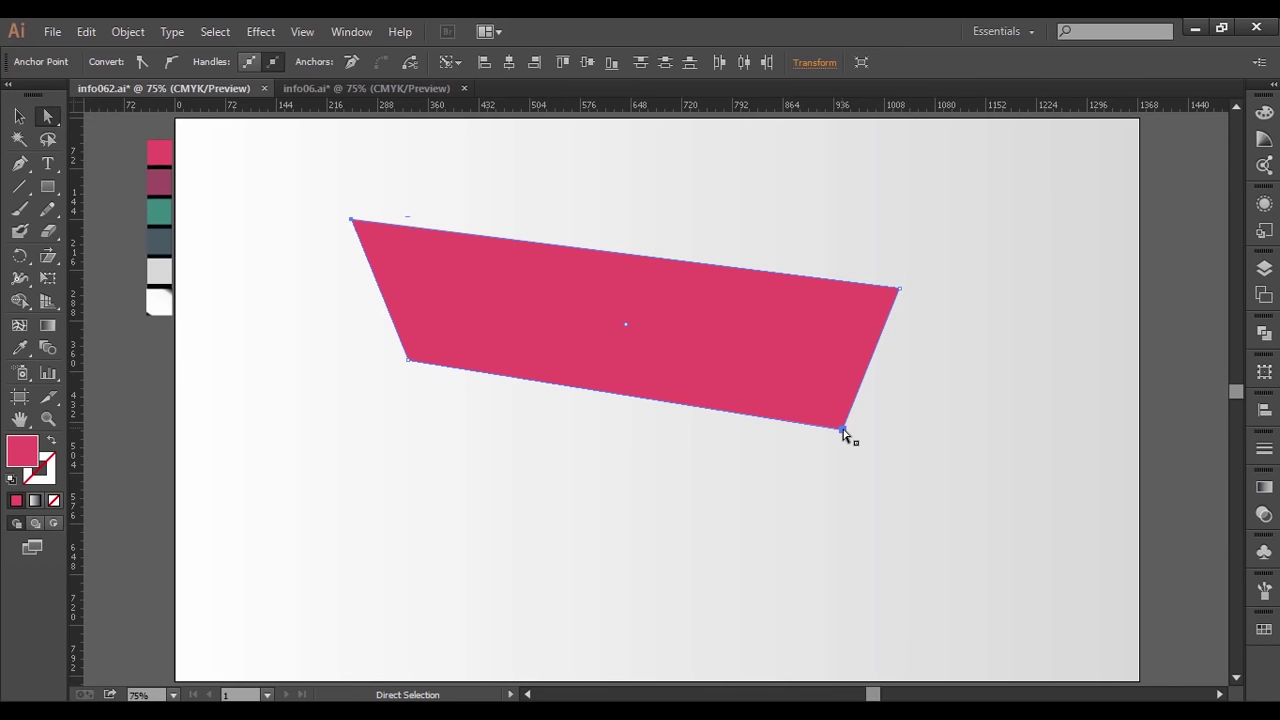
pyautogui.click(843, 430)
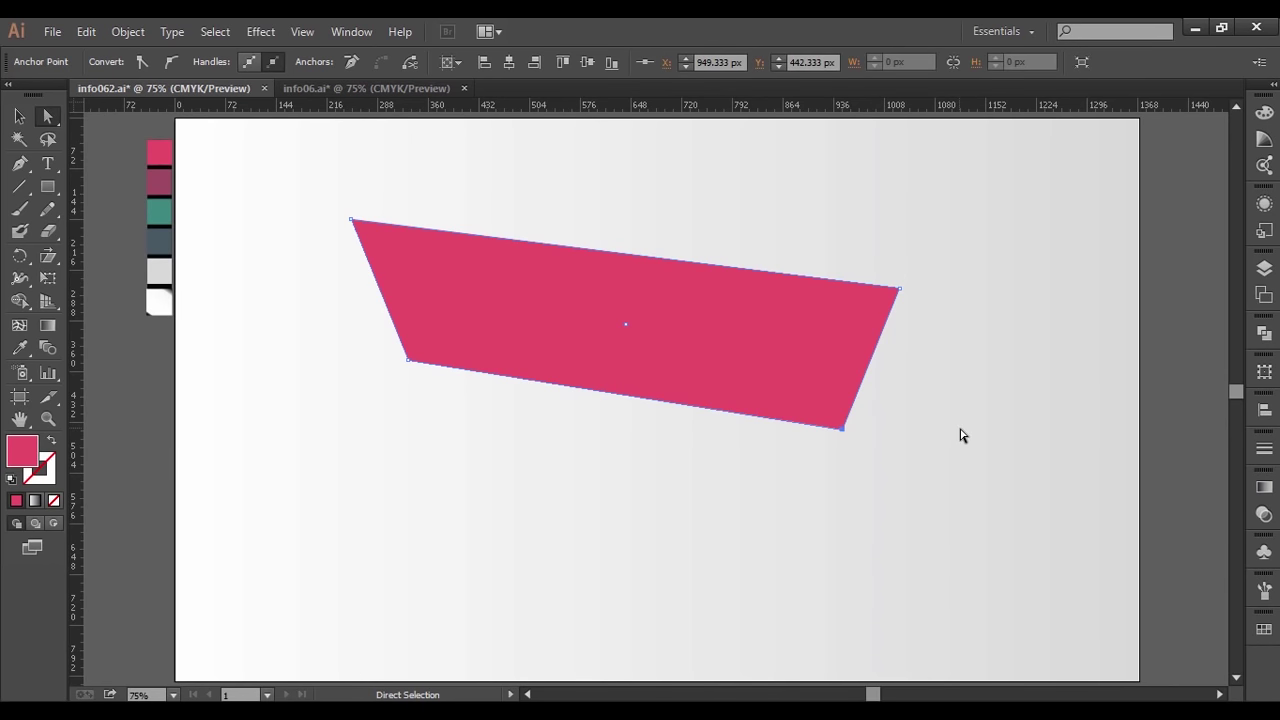
pyautogui.press('Up')
pyautogui.press('Up')
pyautogui.press('Up')
pyautogui.press('Up')
pyautogui.press('Up')
pyautogui.press('Up')
pyautogui.press('Up')
pyautogui.press('Up')
pyautogui.press('Up')
pyautogui.press('Up')
pyautogui.press('Up')
pyautogui.press('Up')
pyautogui.click(19, 117)
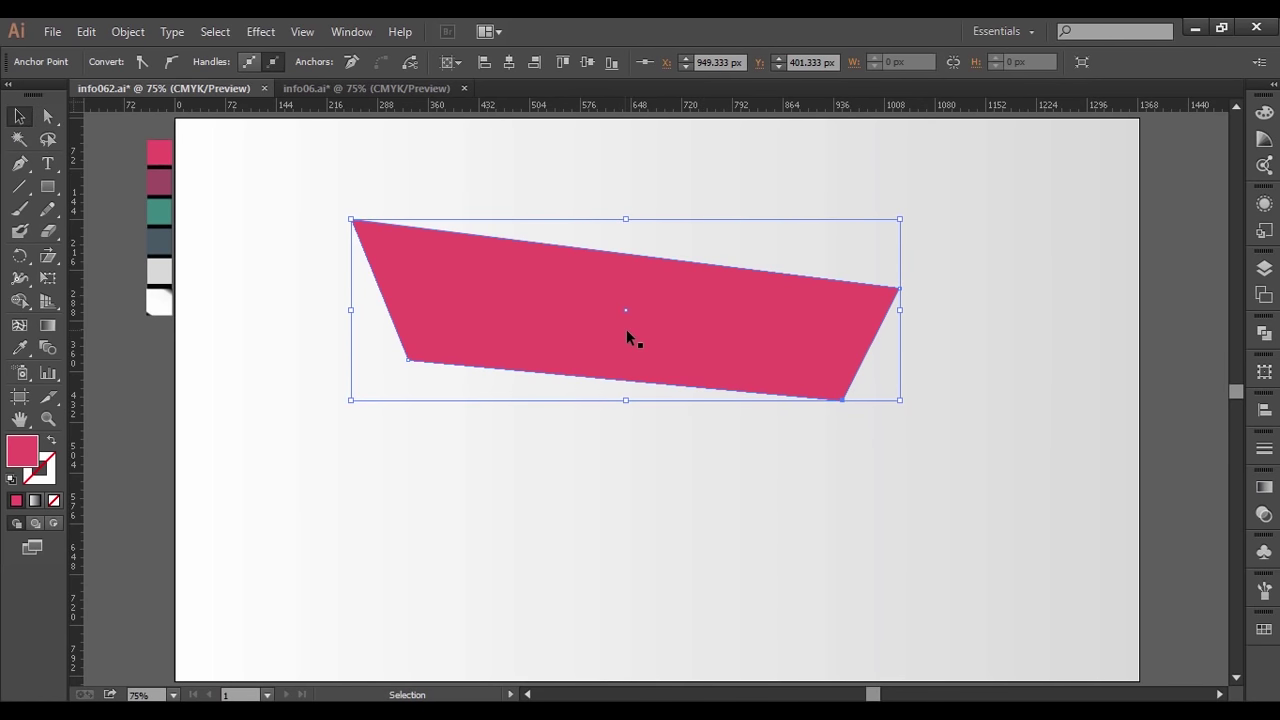
# - Drag a horizontal guide to the banner's bottom tip, then nudge the banner to sit on it
pyautogui.moveTo(675, 110); pyautogui.dragTo(696, 404)
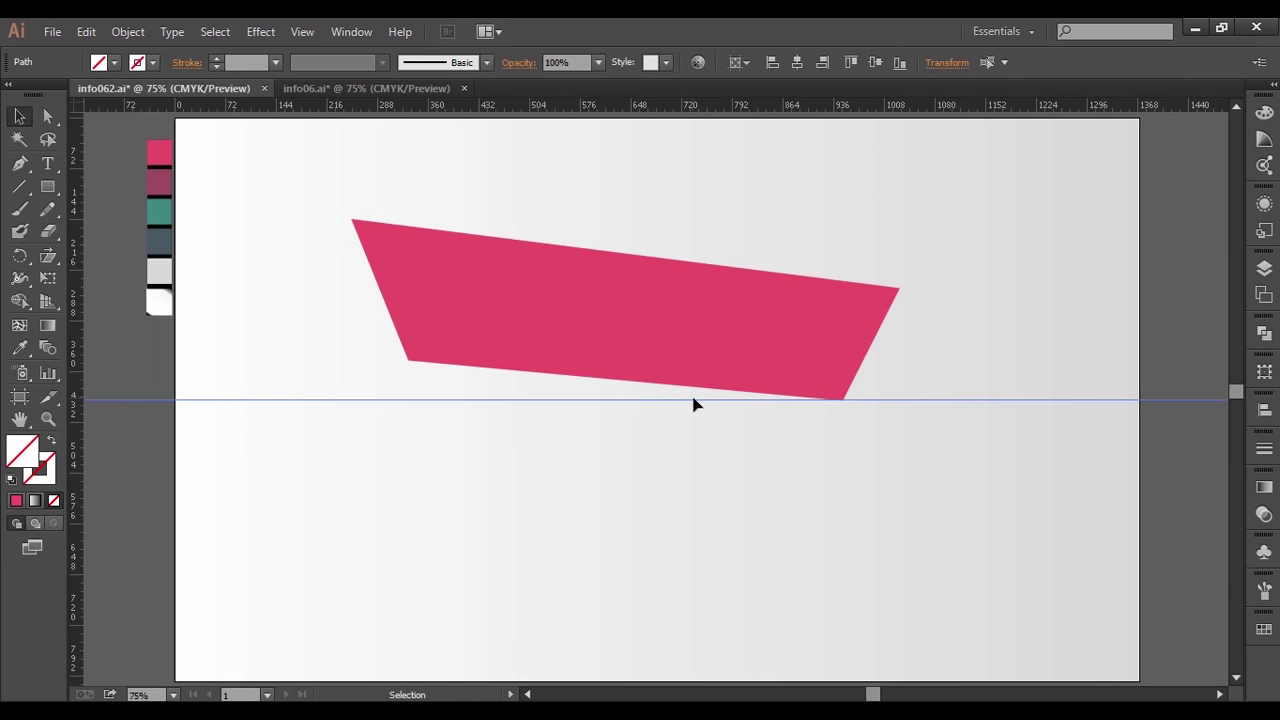
pyautogui.click(700, 356)
pyautogui.press('Up')
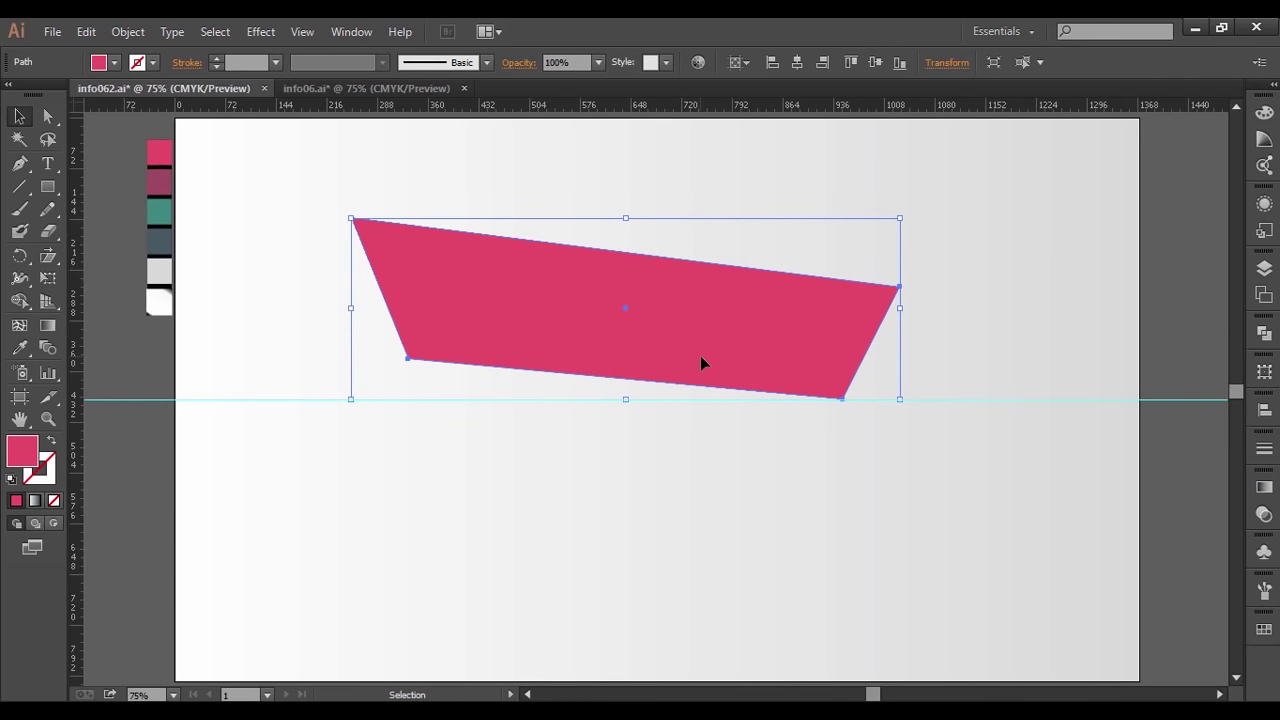
pyautogui.press('Up')
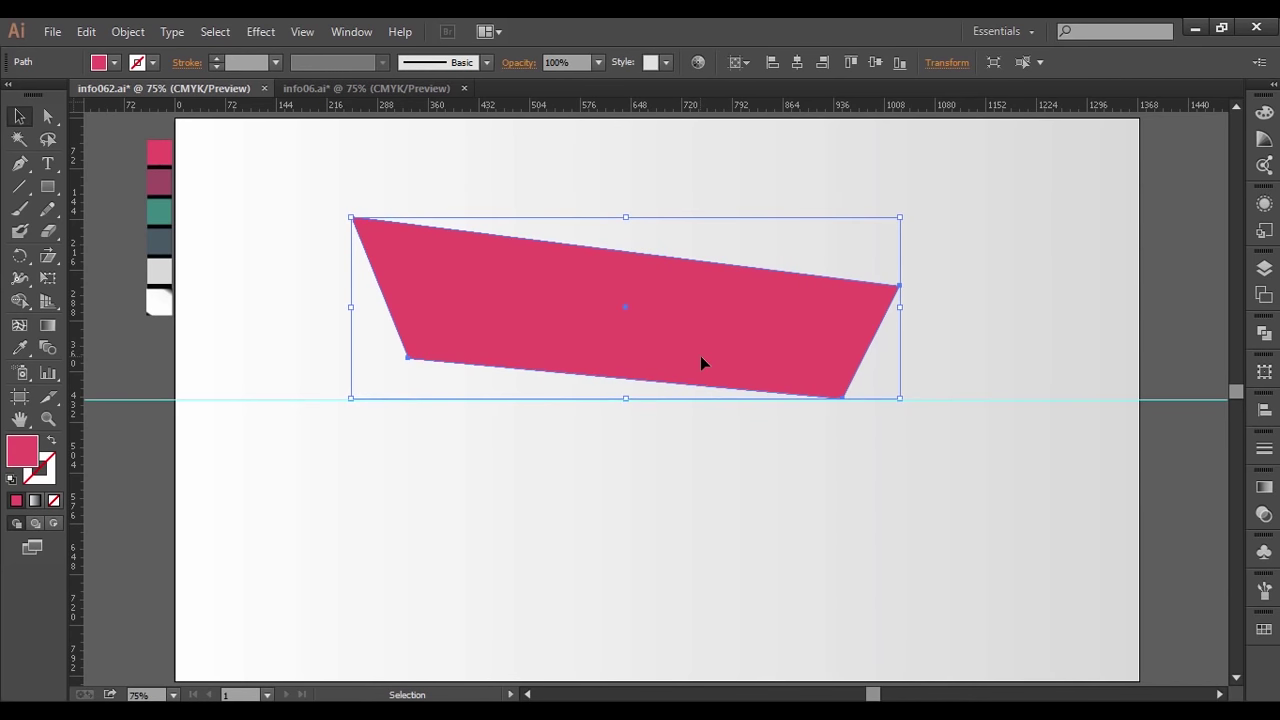
pyautogui.press('Left')
pyautogui.press('Right')
pyautogui.press('Up')
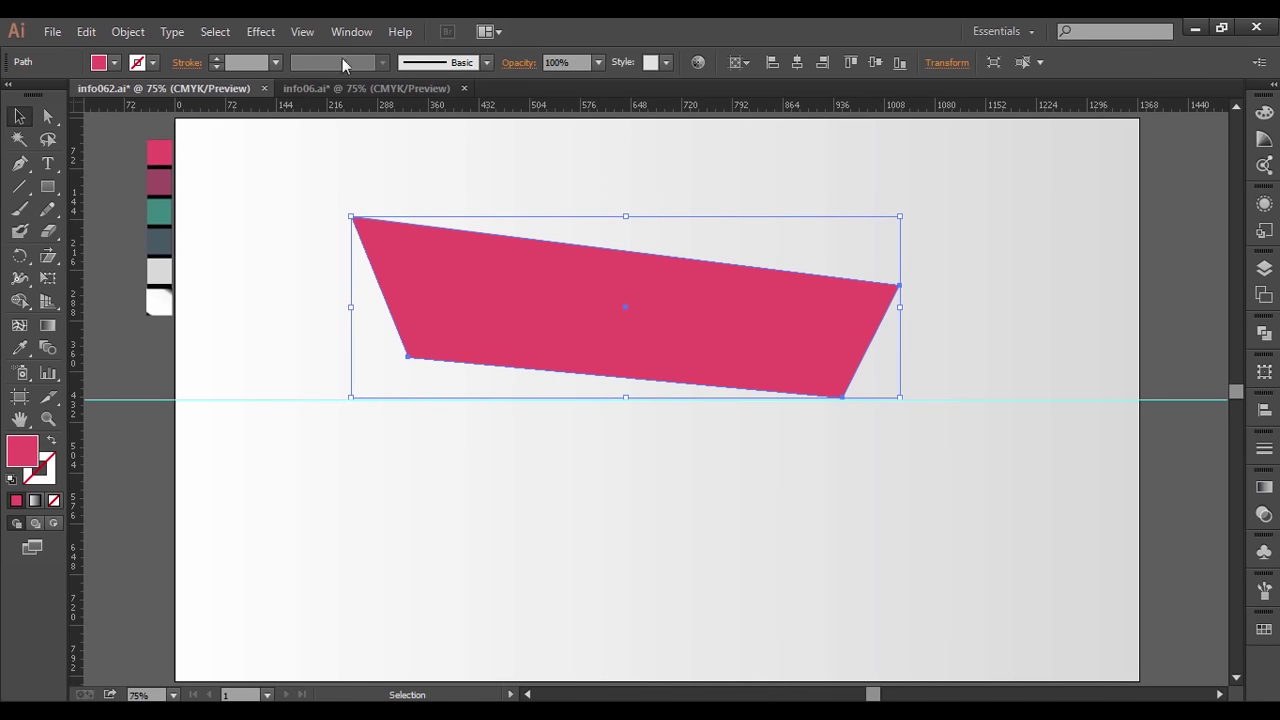
# - Copy and paste the pink banner, placing the duplicate below the first
pyautogui.click(87, 32)
pyautogui.click(112, 119)
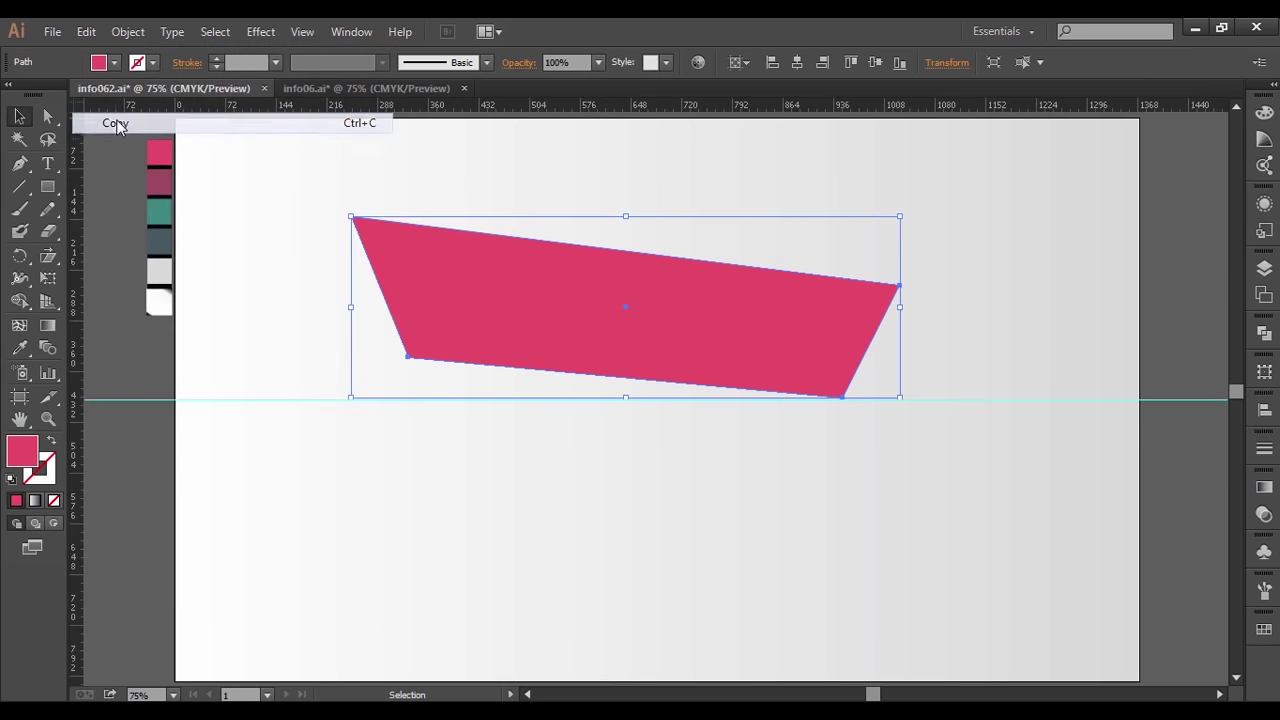
pyautogui.click(87, 32)
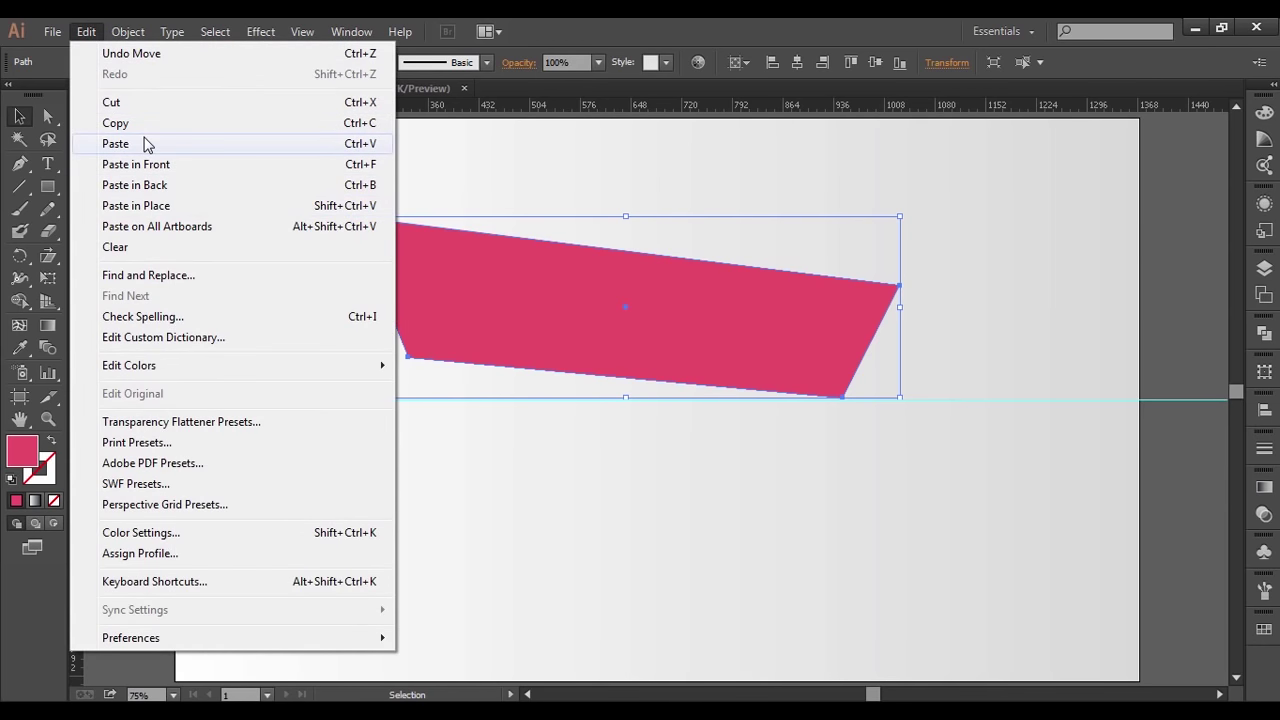
pyautogui.click(143, 143)
pyautogui.moveTo(628, 375); pyautogui.dragTo(642, 509)
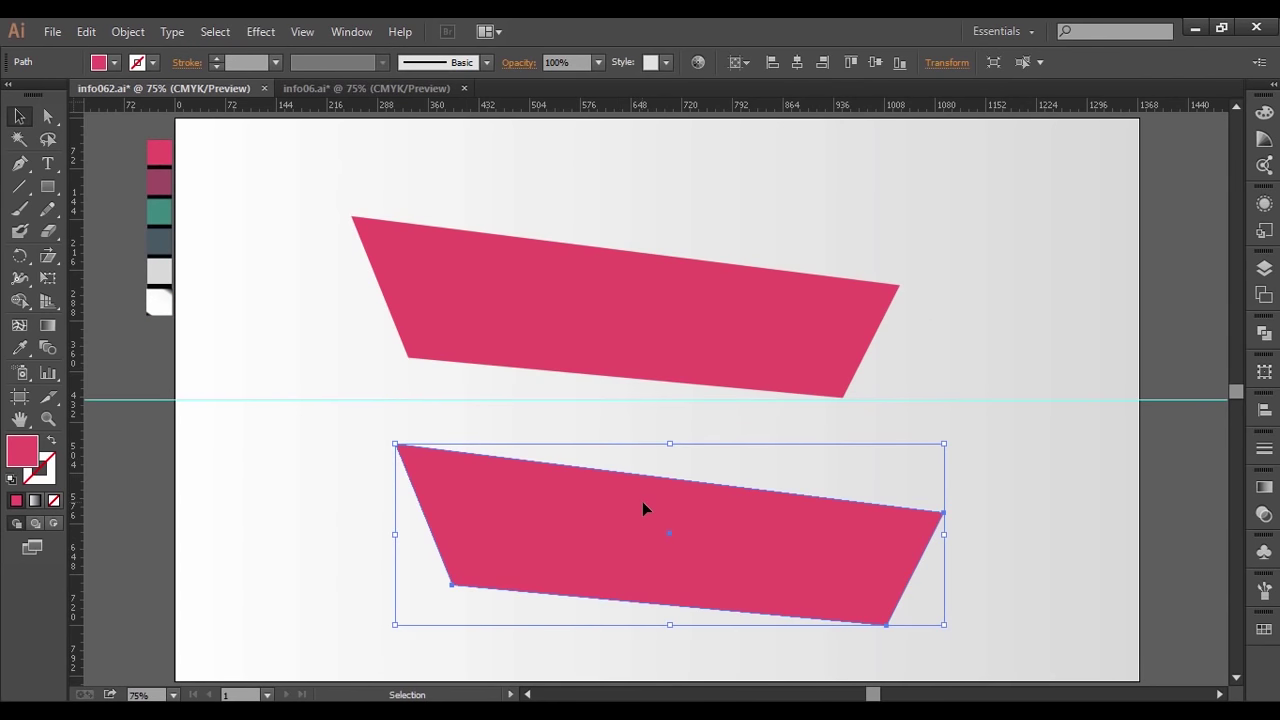
# - Add a guide along the lower banner's bottom and rotate that banner to reverse its tilt
pyautogui.moveTo(617, 104)
pyautogui.mouseDown()
pyautogui.moveTo(641, 496)
pyautogui.moveTo(634, 625)
pyautogui.mouseUp()
pyautogui.click(863, 586)
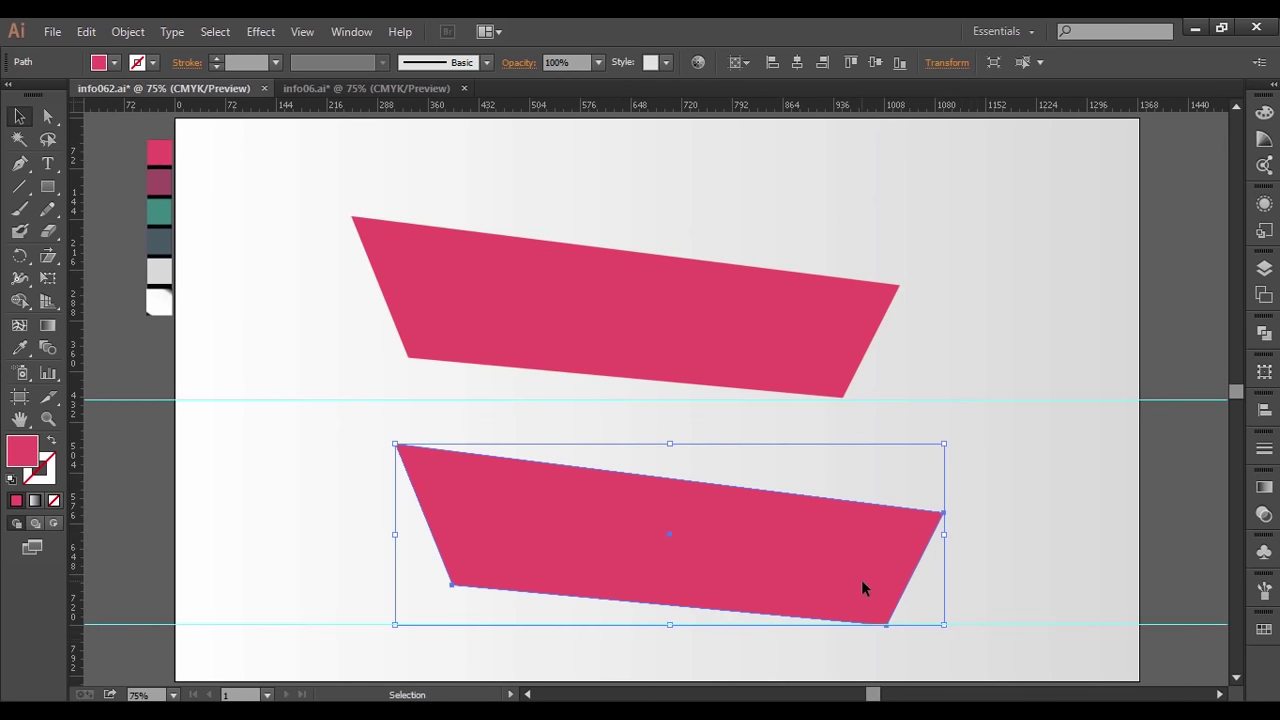
pyautogui.moveTo(951, 438); pyautogui.dragTo(936, 387)
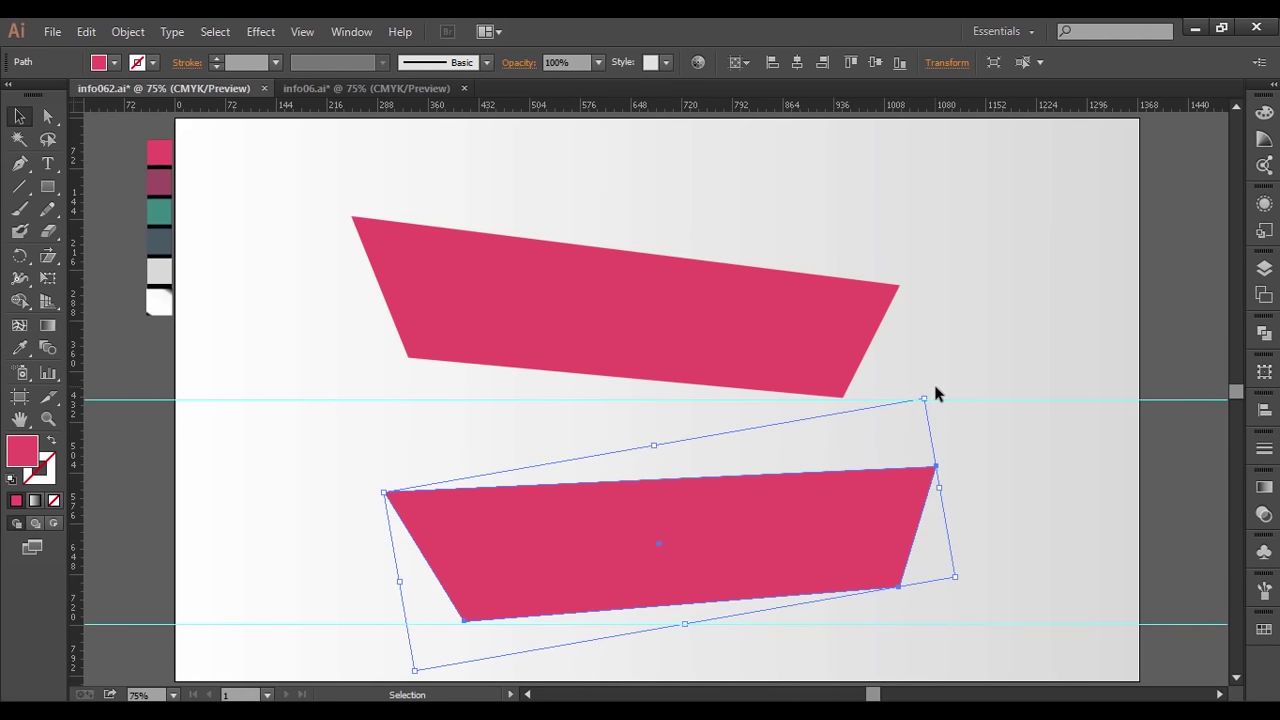
pyautogui.click(1032, 509)
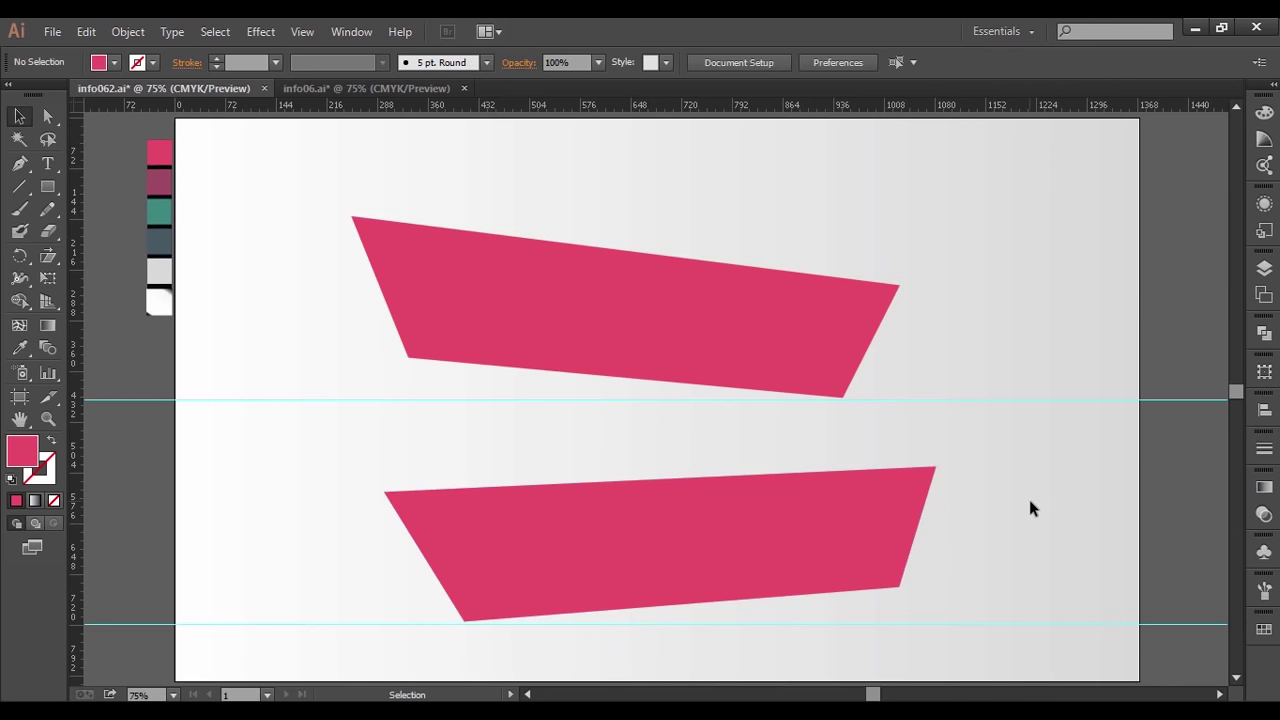
pyautogui.click(740, 330)
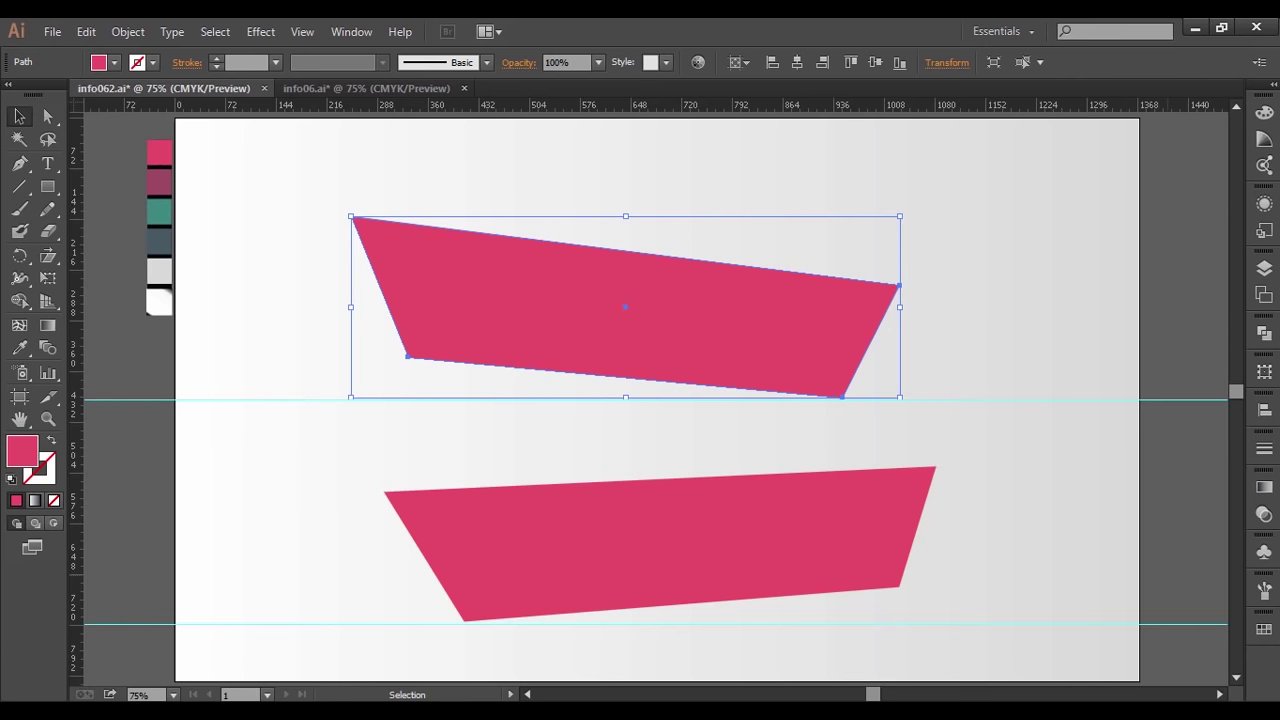
# - Give the upper banner a linear gradient with its left stop sampled bright pink
pyautogui.click(1264, 487)
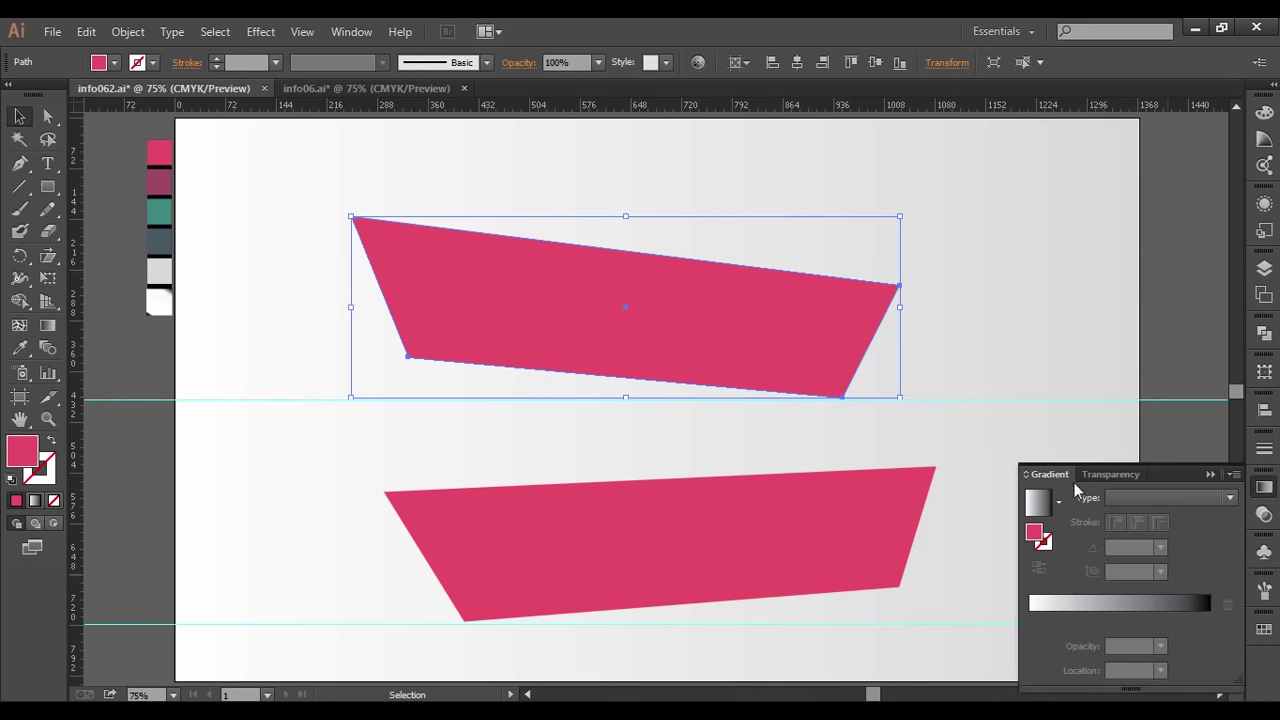
pyautogui.click(1040, 503)
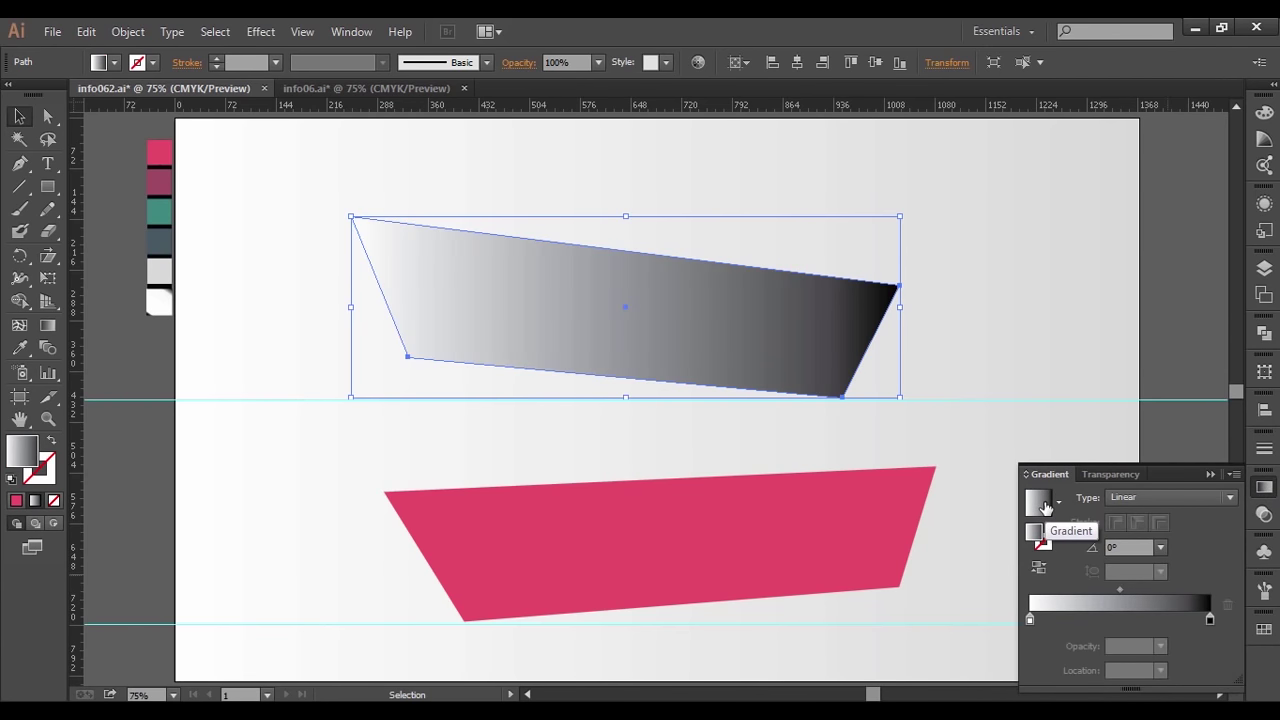
pyautogui.click(1029, 620)
pyautogui.click(20, 347)
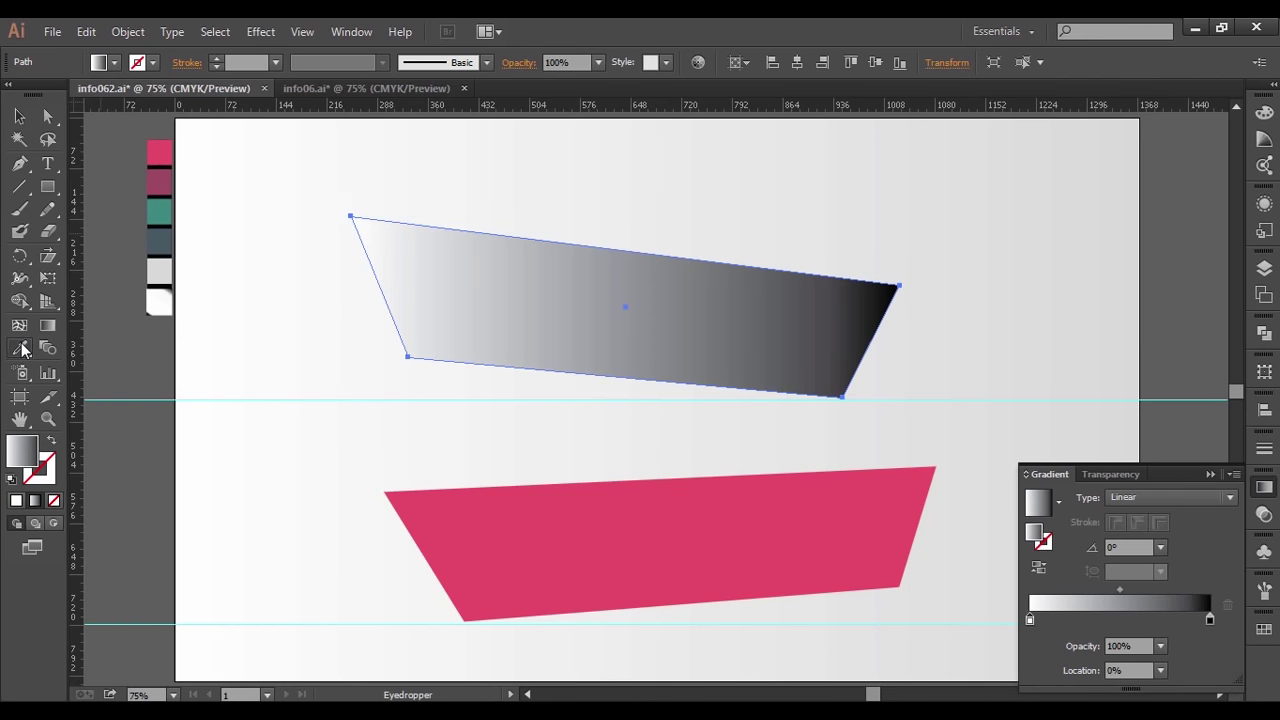
pyautogui.click(159, 151)
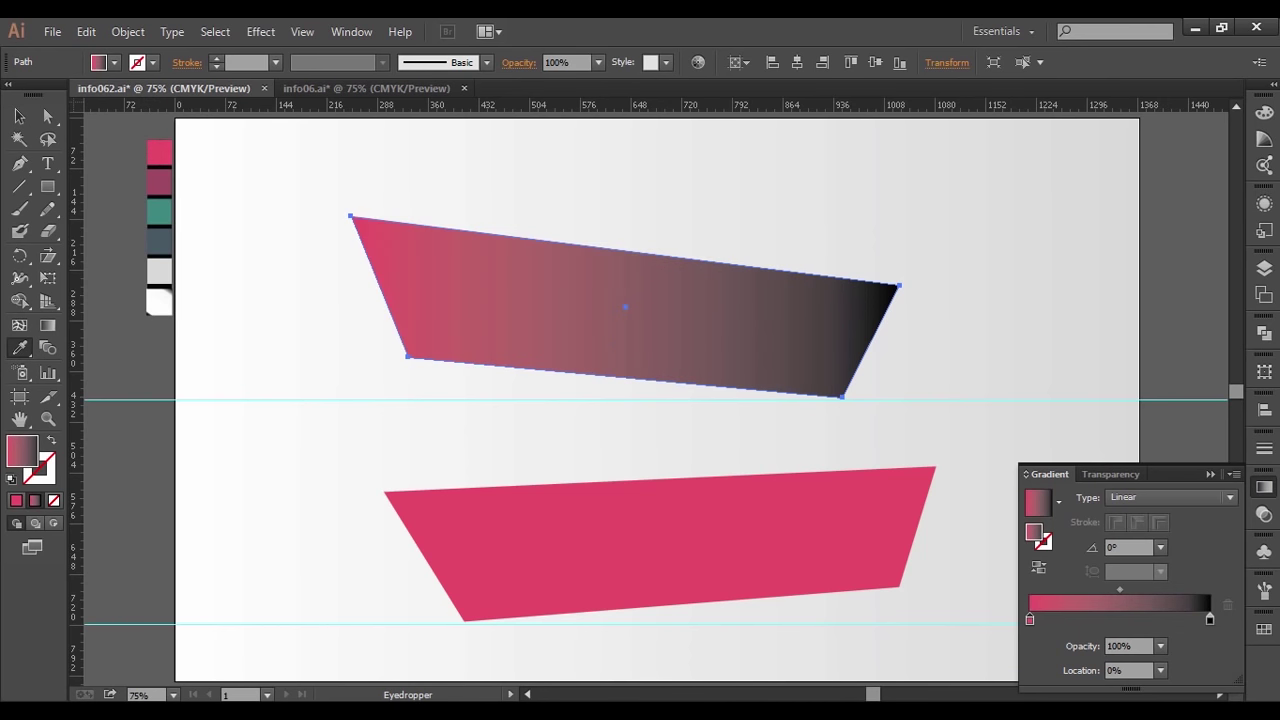
# - Set the right gradient stop to a deeper pink at 100% and shift the midpoint rightward
pyautogui.click(1209, 620)
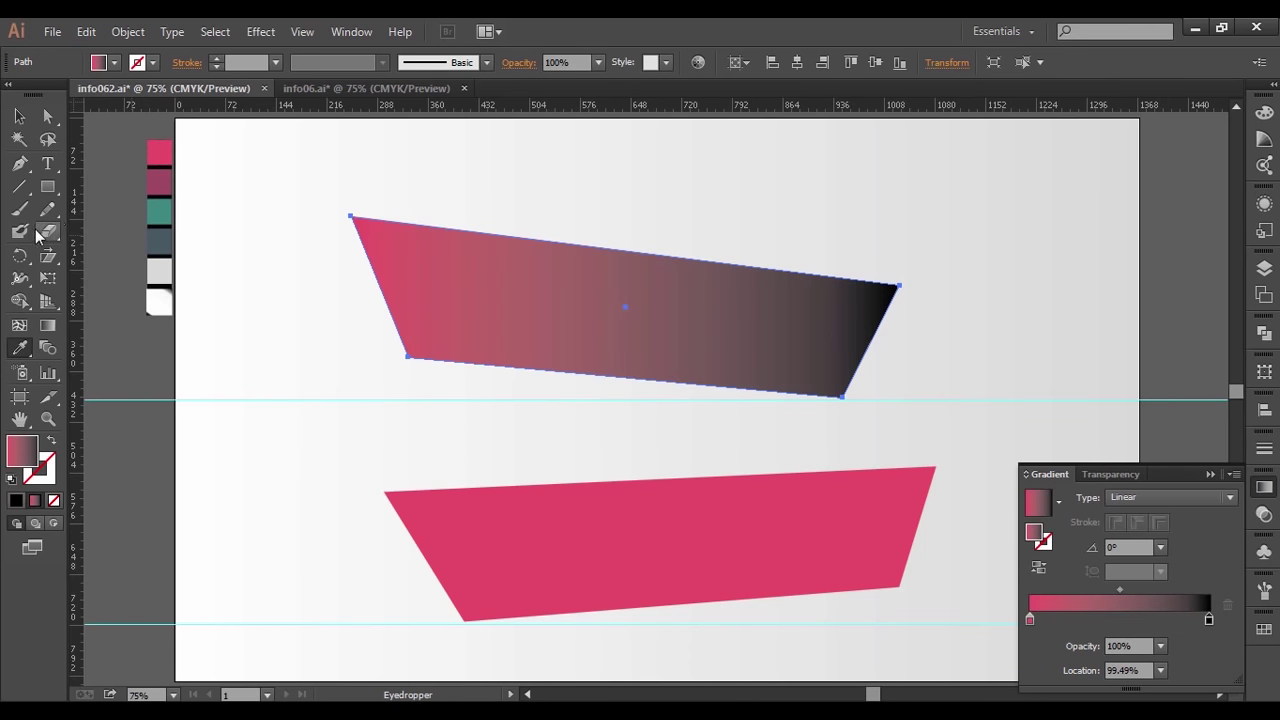
pyautogui.keyDown('shift'); pyautogui.click(894, 577); pyautogui.keyUp('shift')
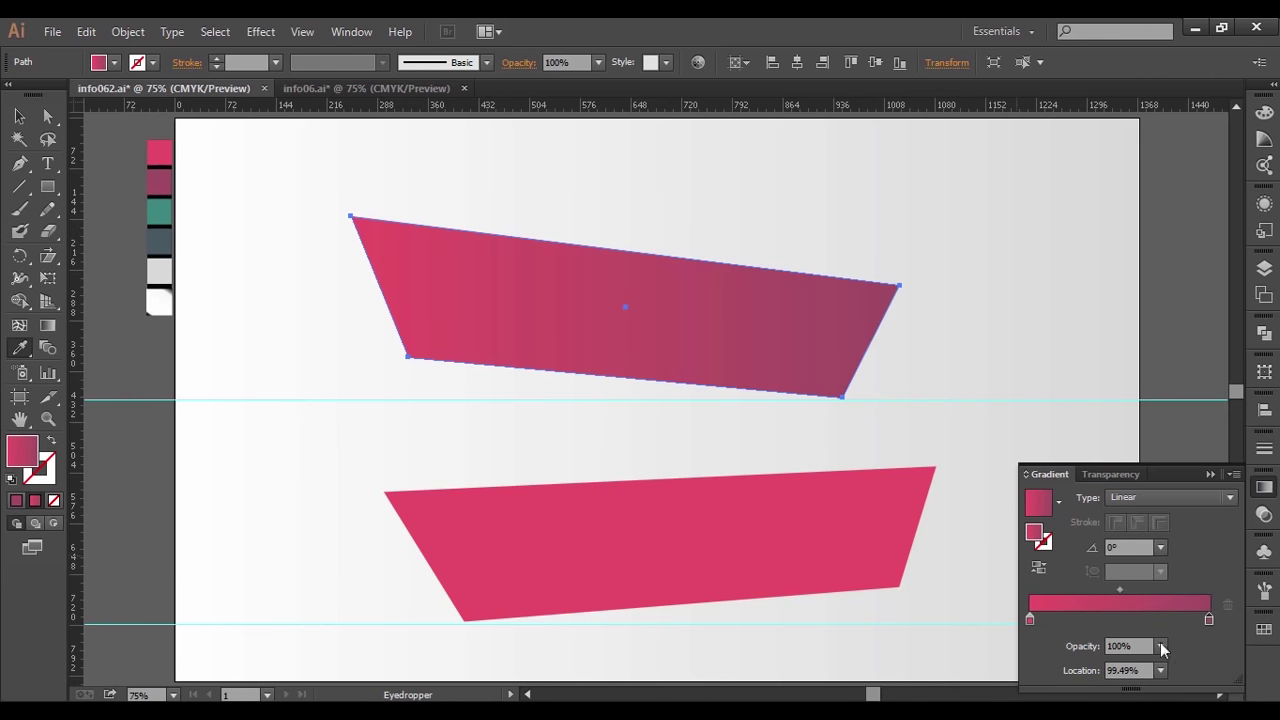
pyautogui.moveTo(1207, 620); pyautogui.dragTo(1211, 620)
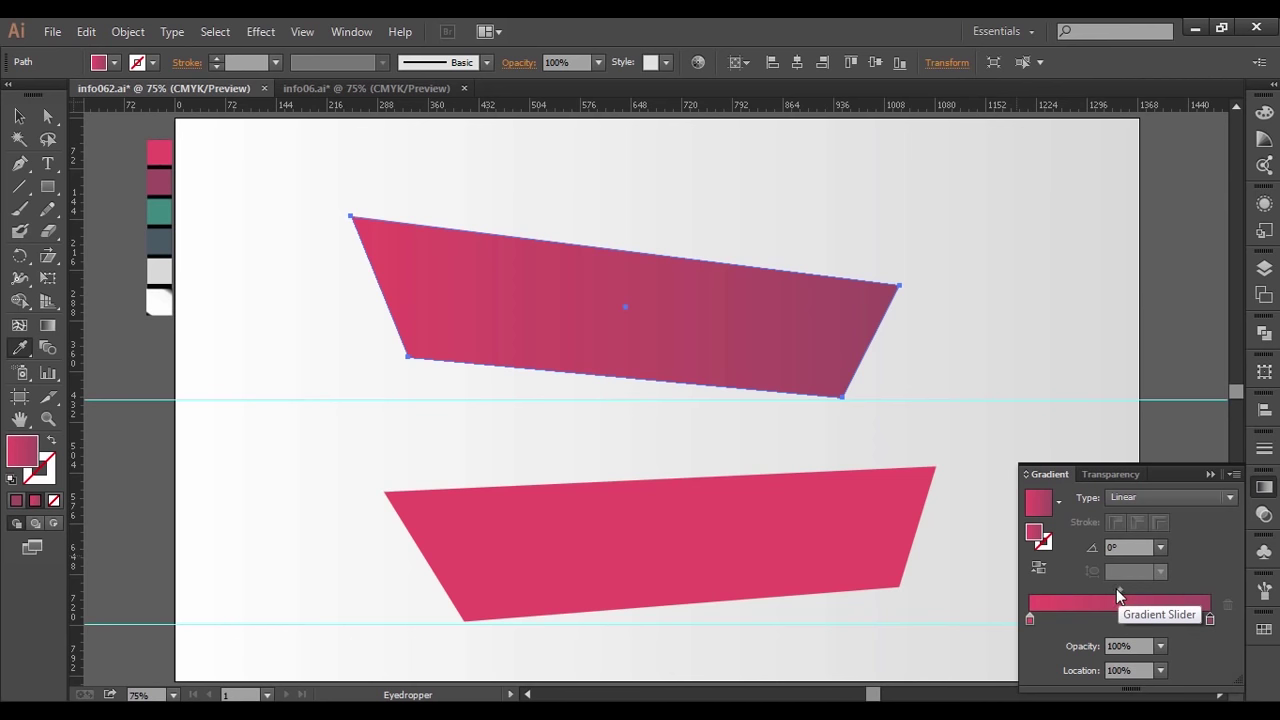
pyautogui.moveTo(1120, 590); pyautogui.dragTo(1186, 587)
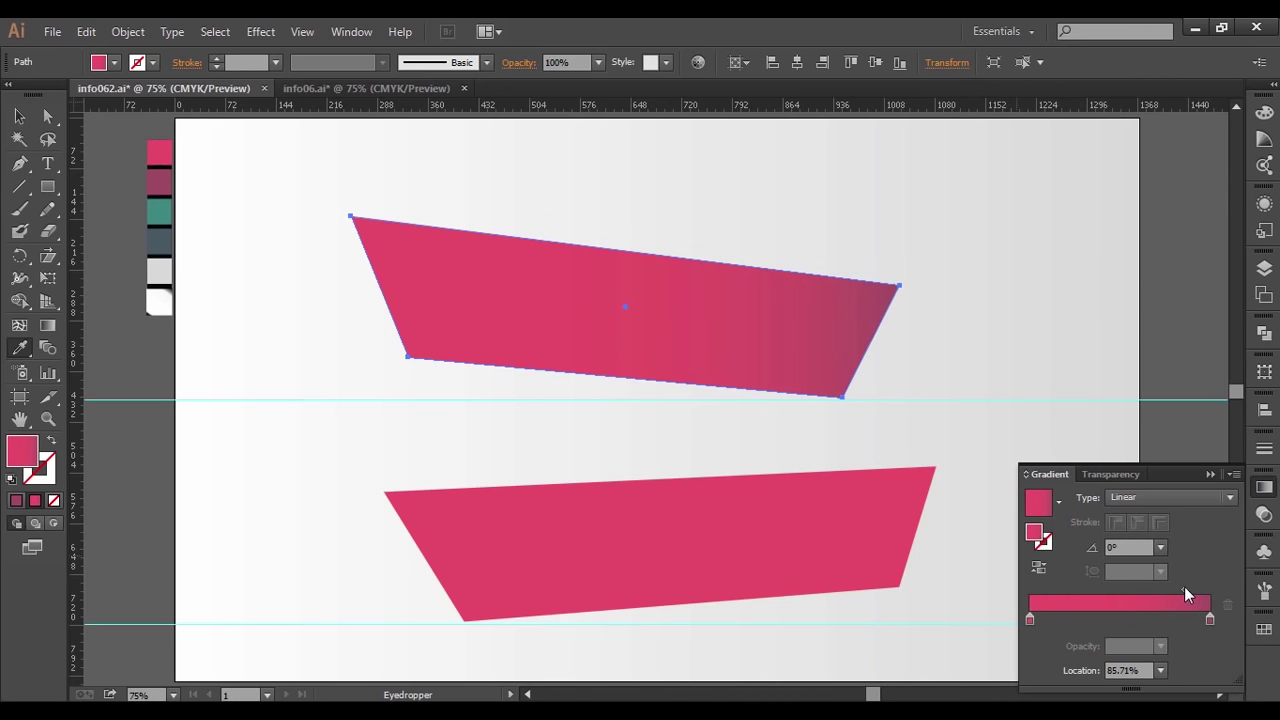
pyautogui.moveTo(1186, 590); pyautogui.dragTo(1178, 590)
pyautogui.click(19, 116)
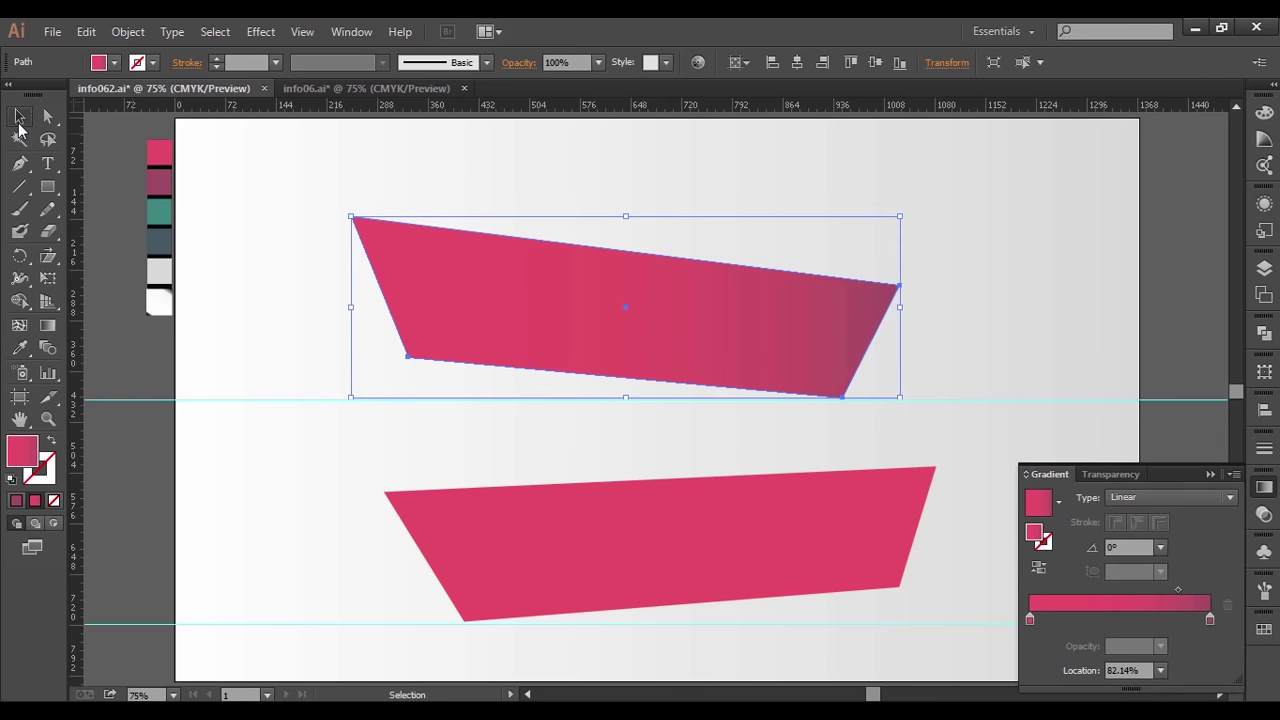
# - Apply a linear gradient to the lower banner, sampling teal for the left stop and dark slate teal for the right
pyautogui.click(695, 577)
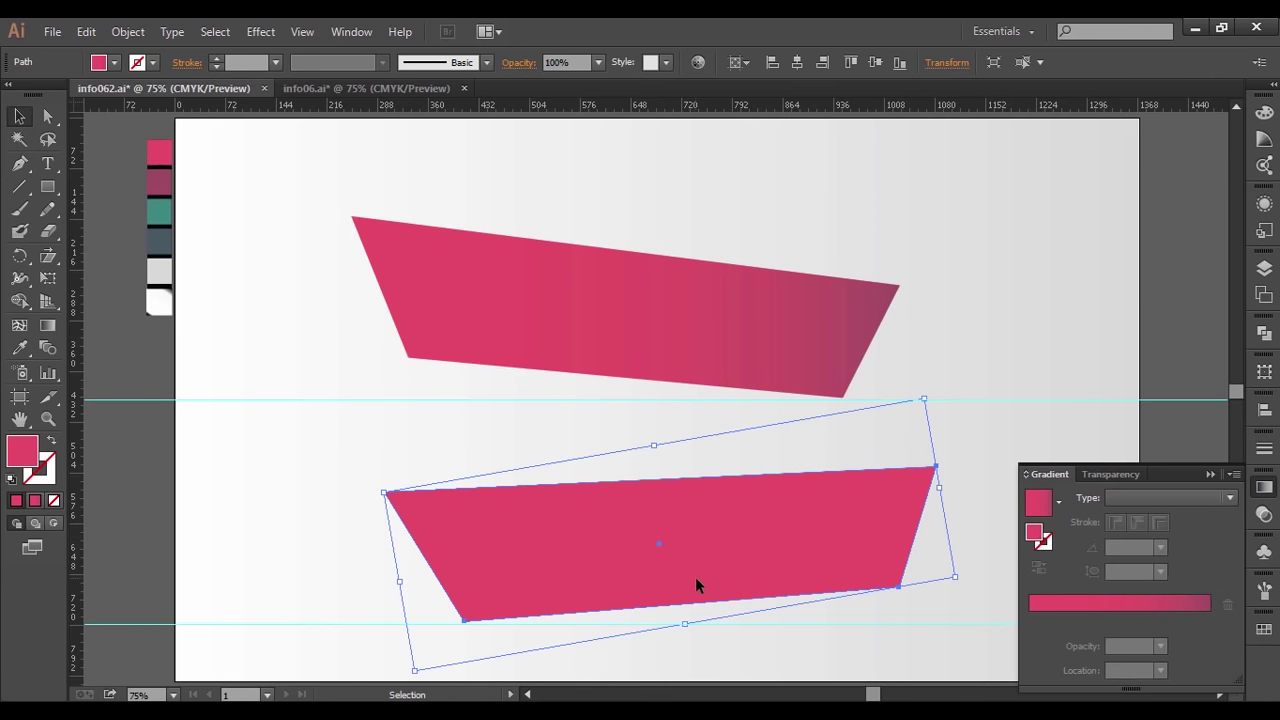
pyautogui.click(1038, 503)
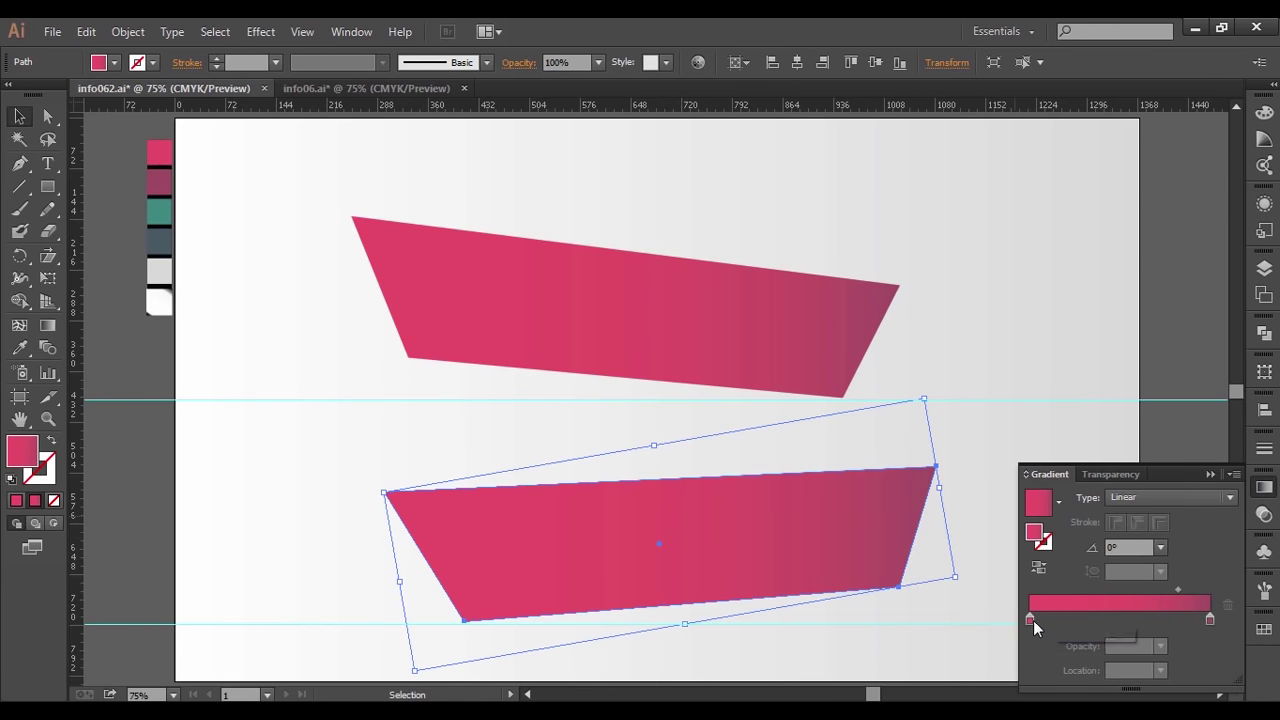
pyautogui.click(1031, 620)
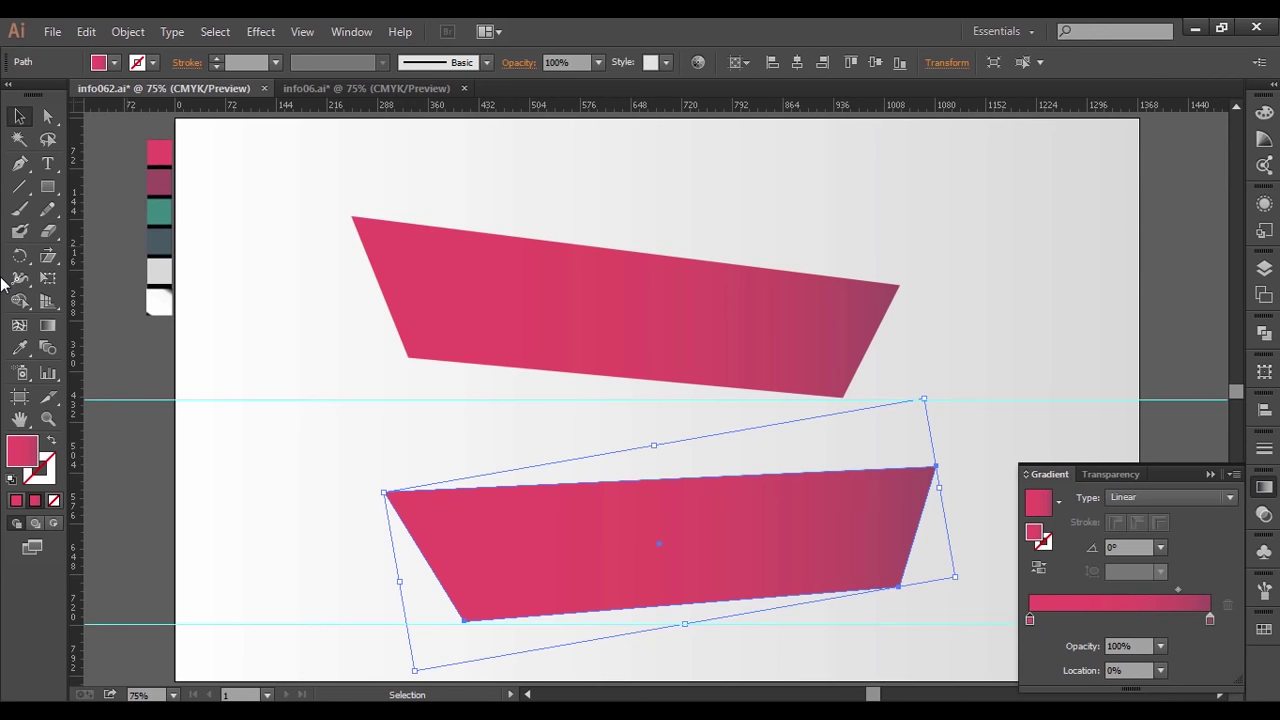
pyautogui.click(20, 347)
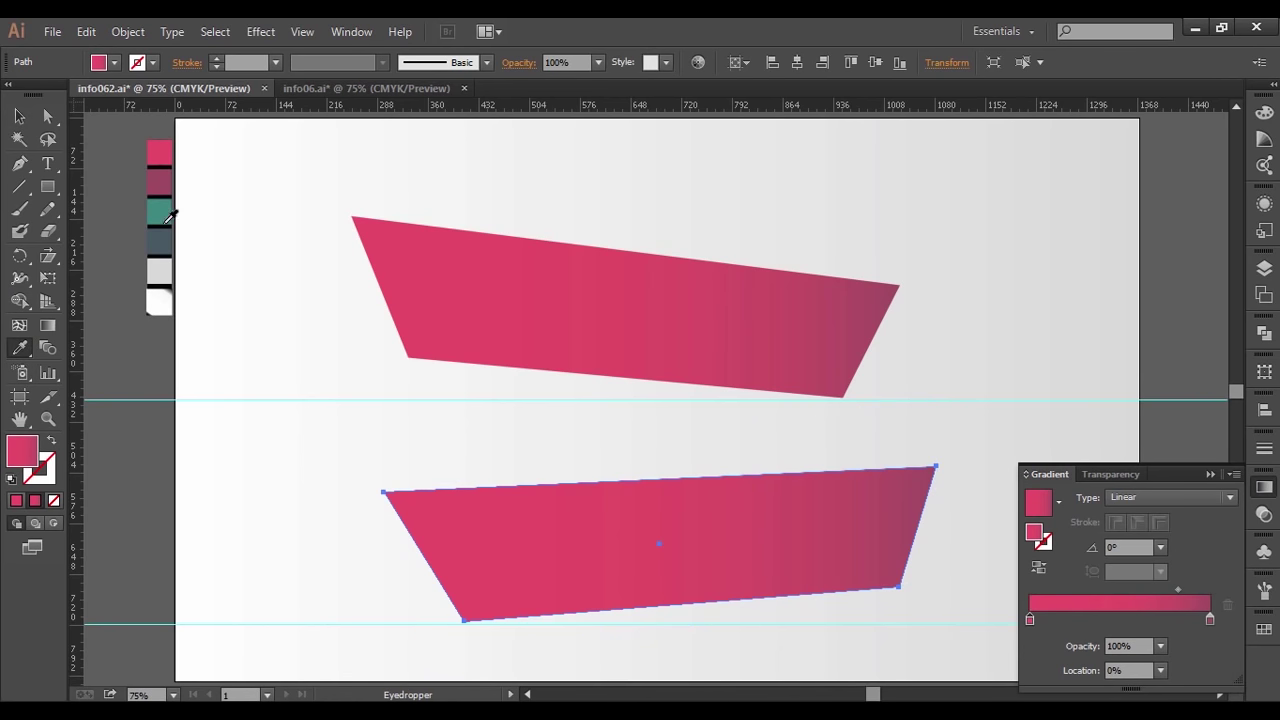
pyautogui.click(165, 208)
pyautogui.click(1209, 620)
pyautogui.click(166, 238)
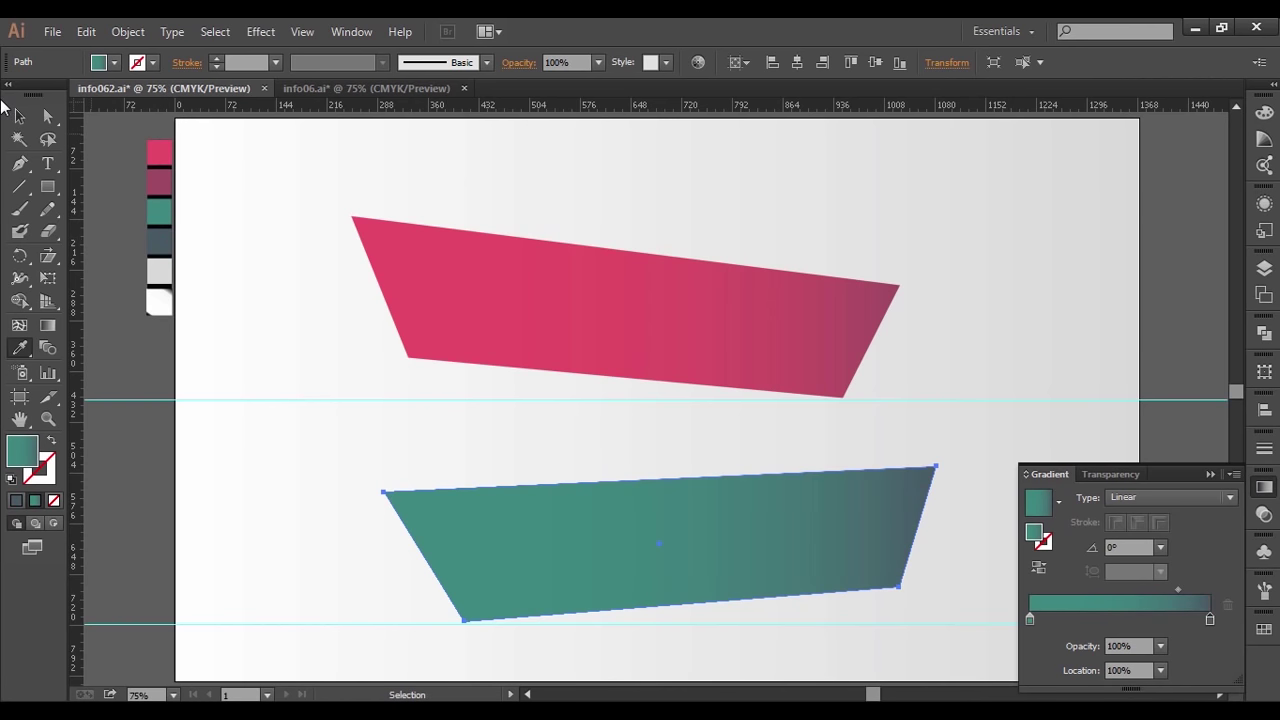
pyautogui.click(18, 118)
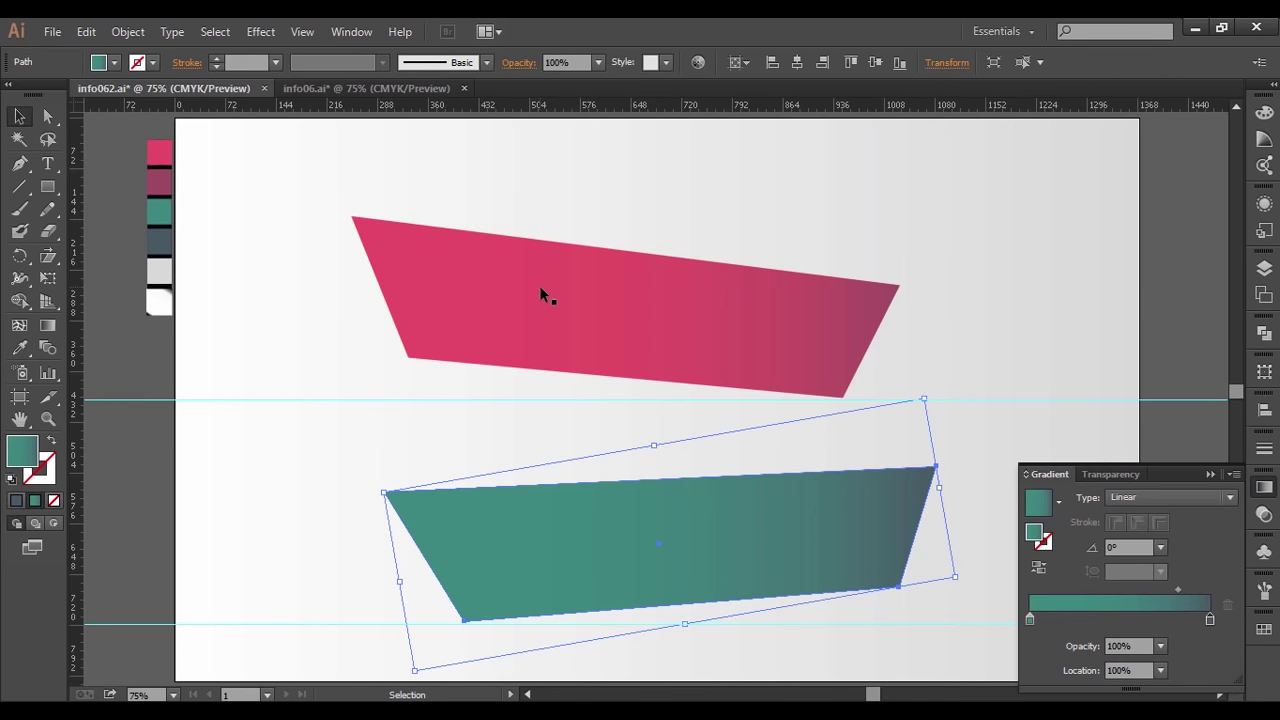
# - Deselect everything, pick the dark grey swatch as fill, and switch to the Pen tool
pyautogui.click(639, 199)
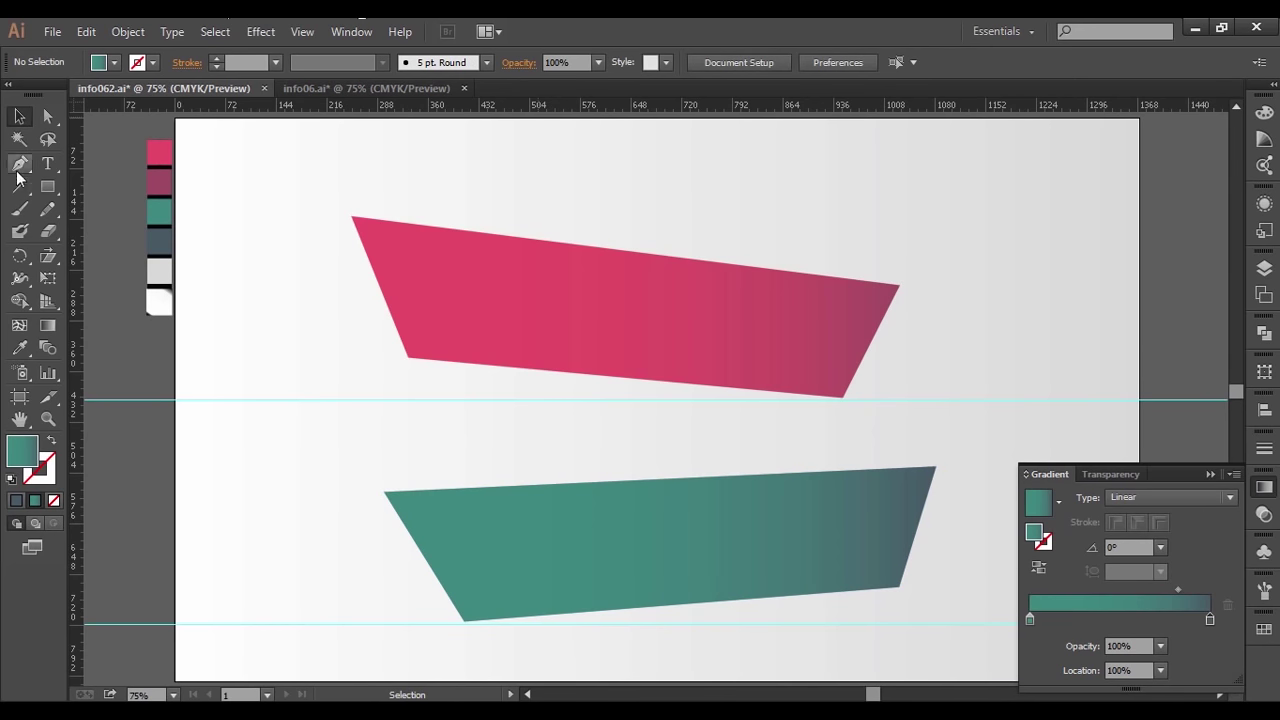
pyautogui.click(115, 62)
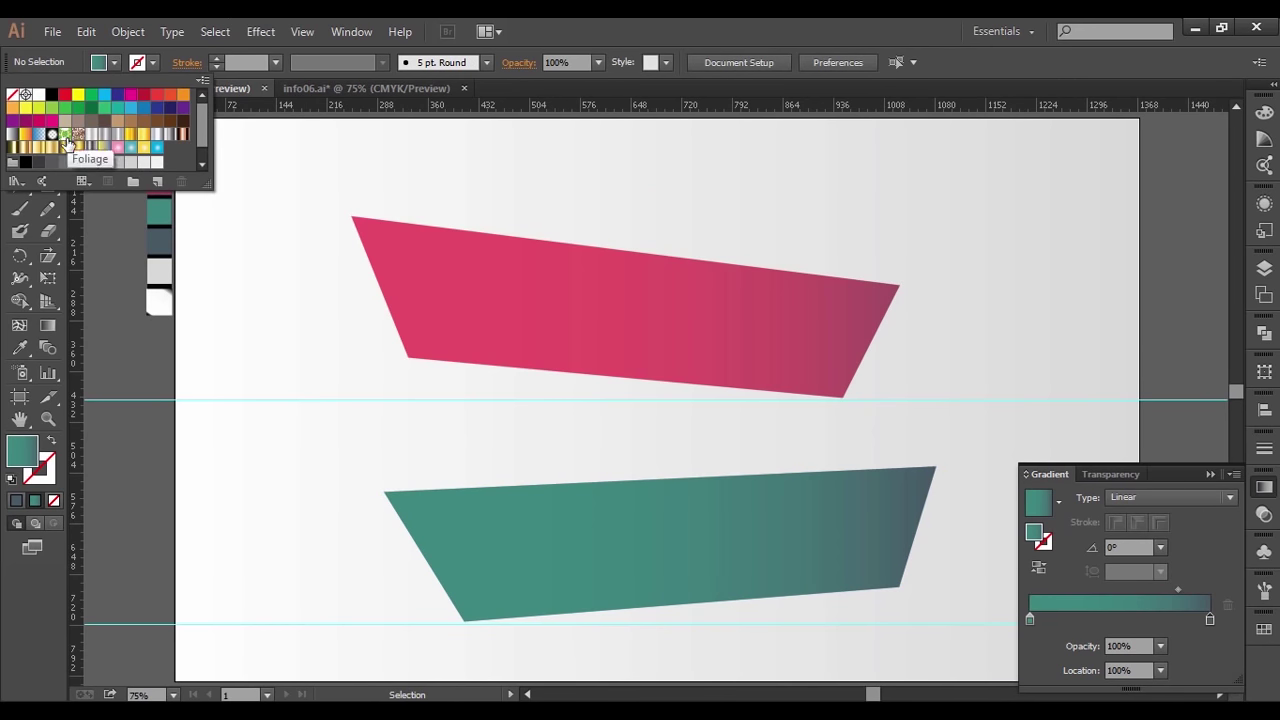
pyautogui.click(38, 161)
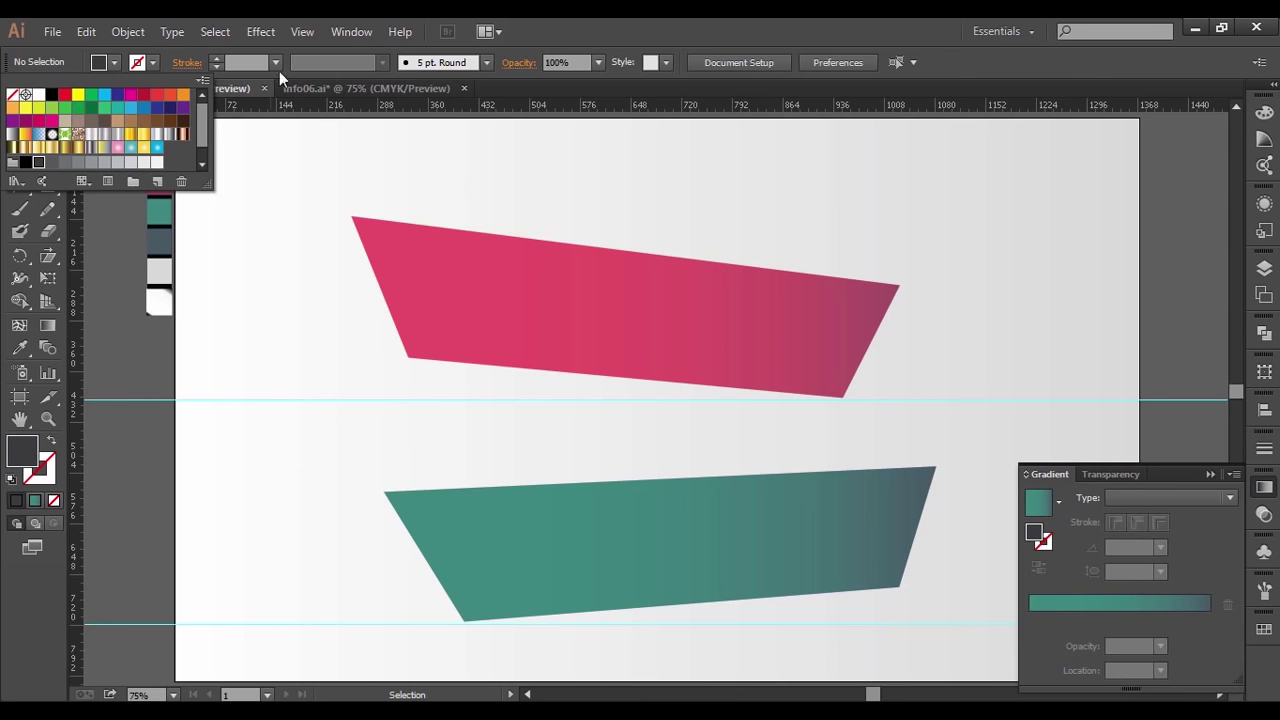
pyautogui.click(132, 89)
pyautogui.click(20, 163)
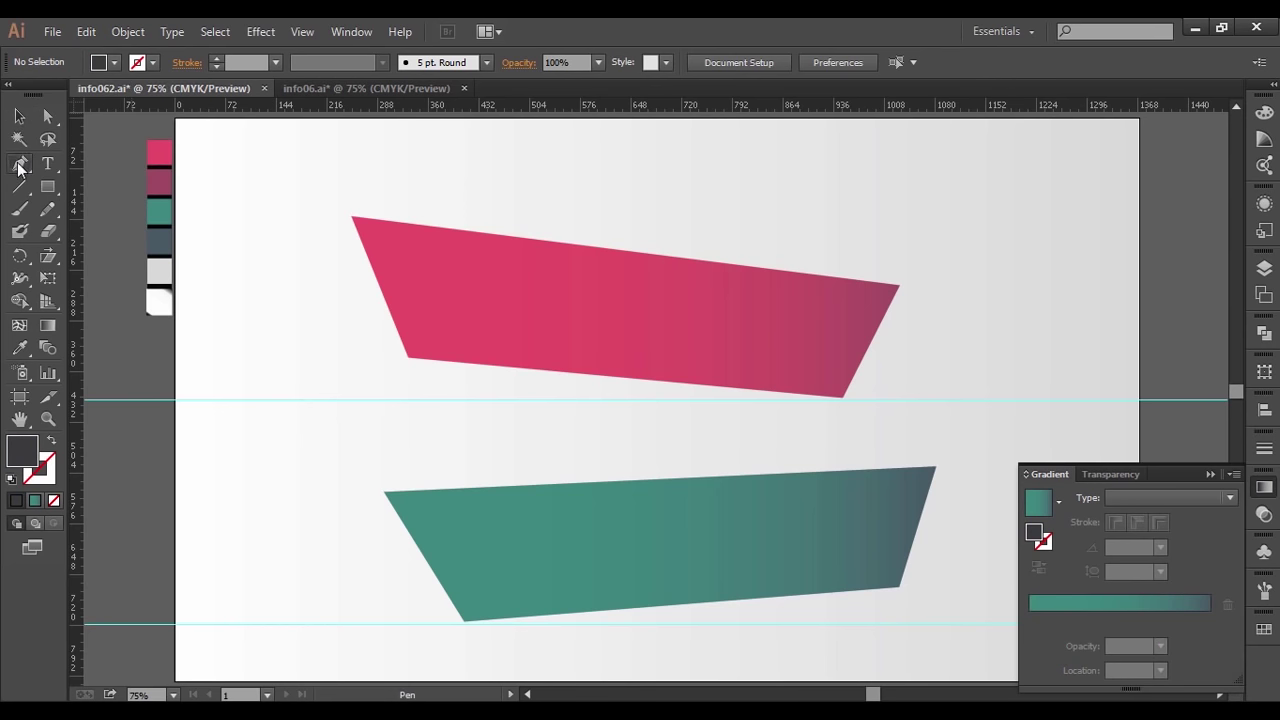
# - Draw a closed dark grey four-corner path around the pink banner, slightly larger than it
pyautogui.click(343, 201)
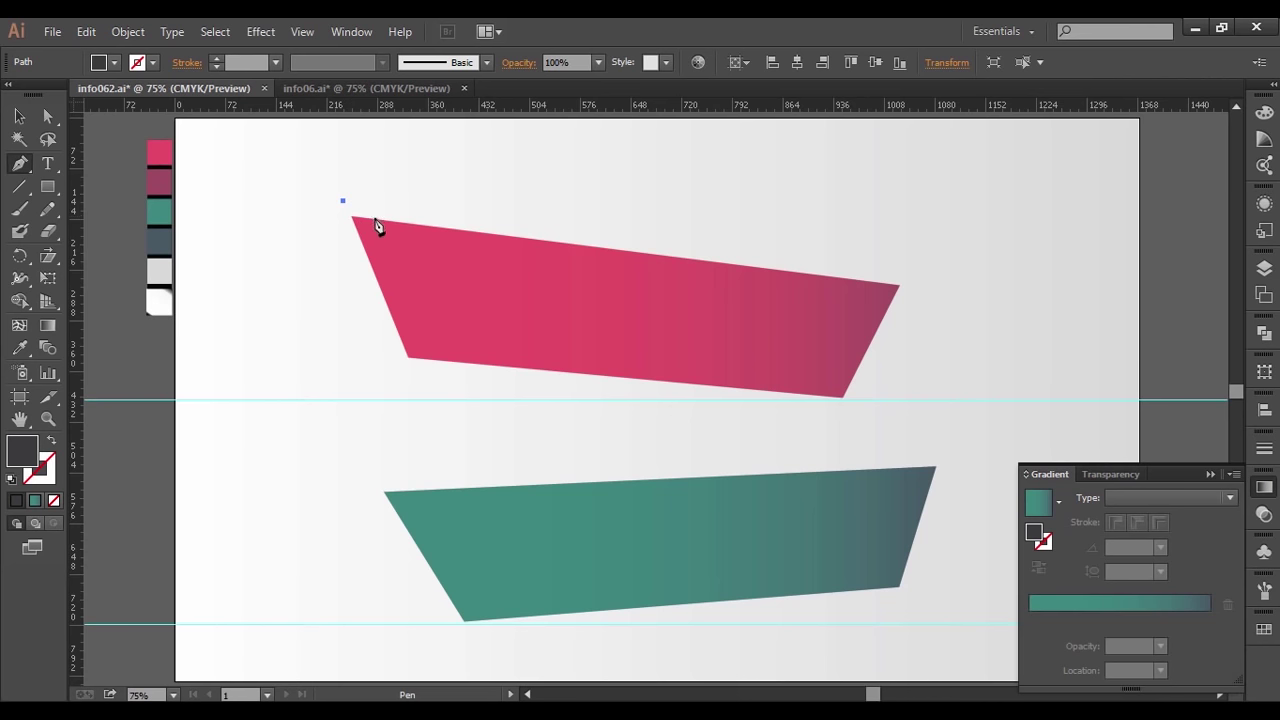
pyautogui.click(896, 314)
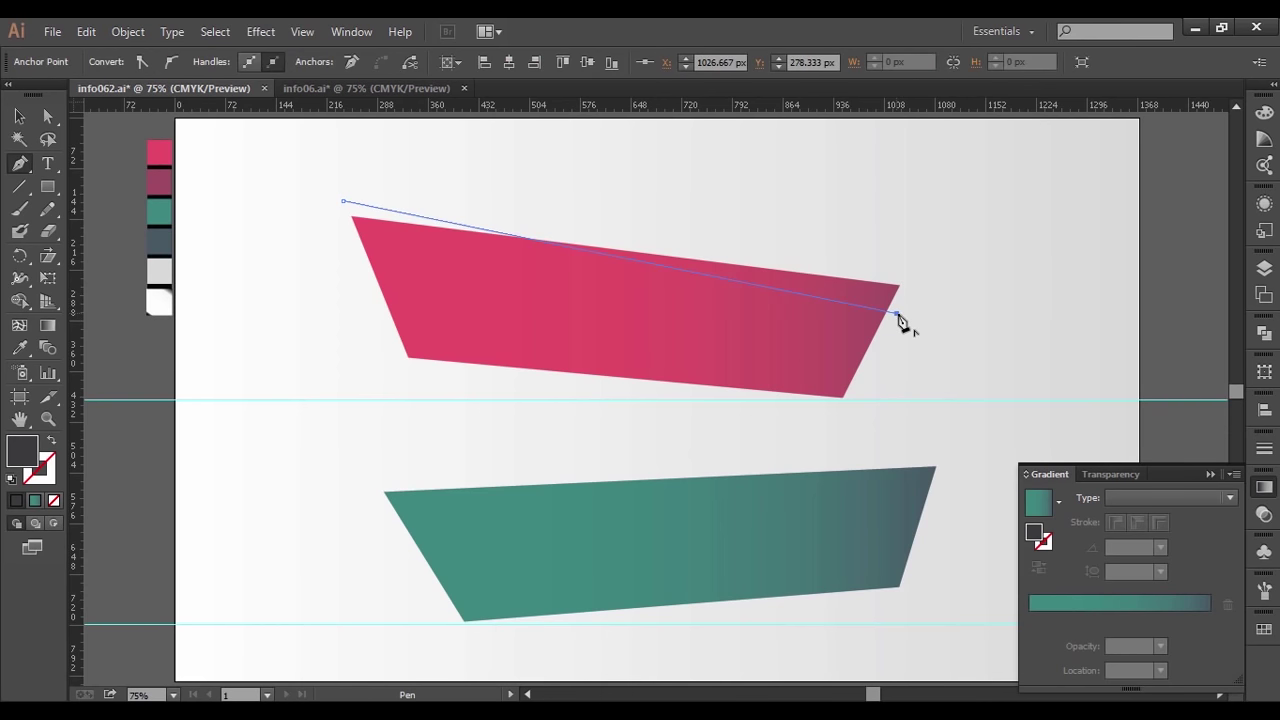
pyautogui.click(850, 433)
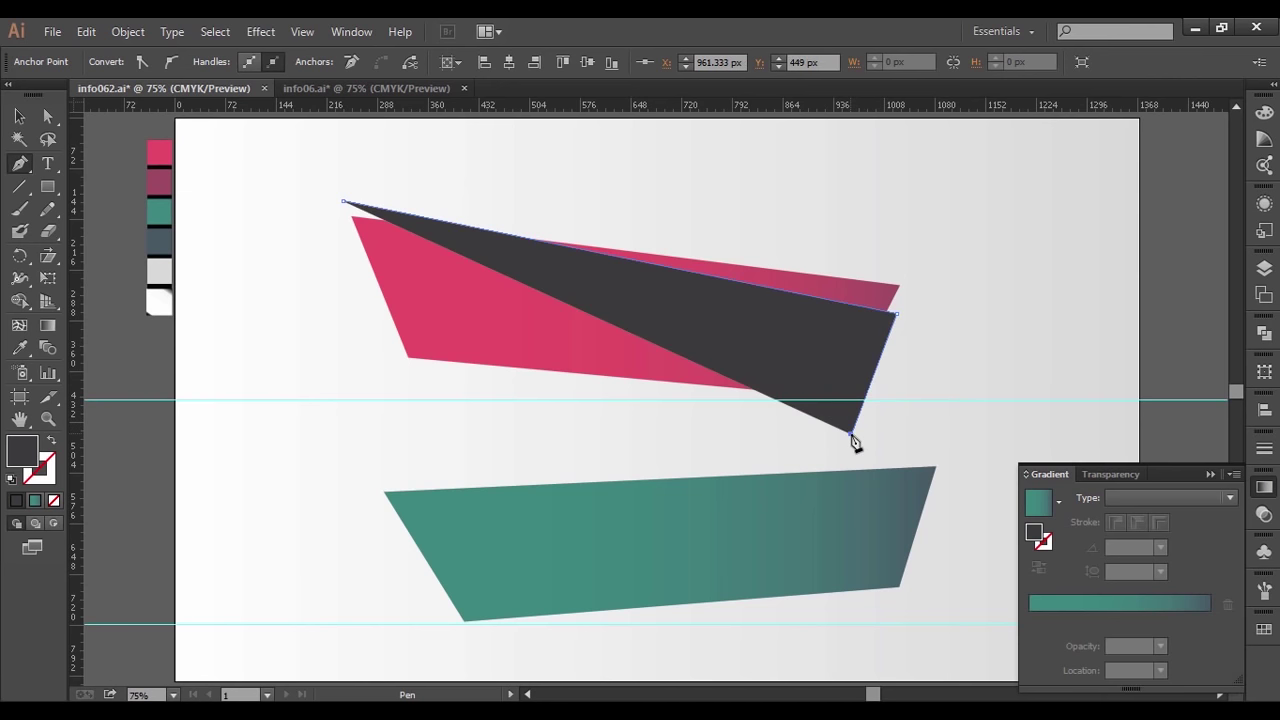
pyautogui.click(406, 368)
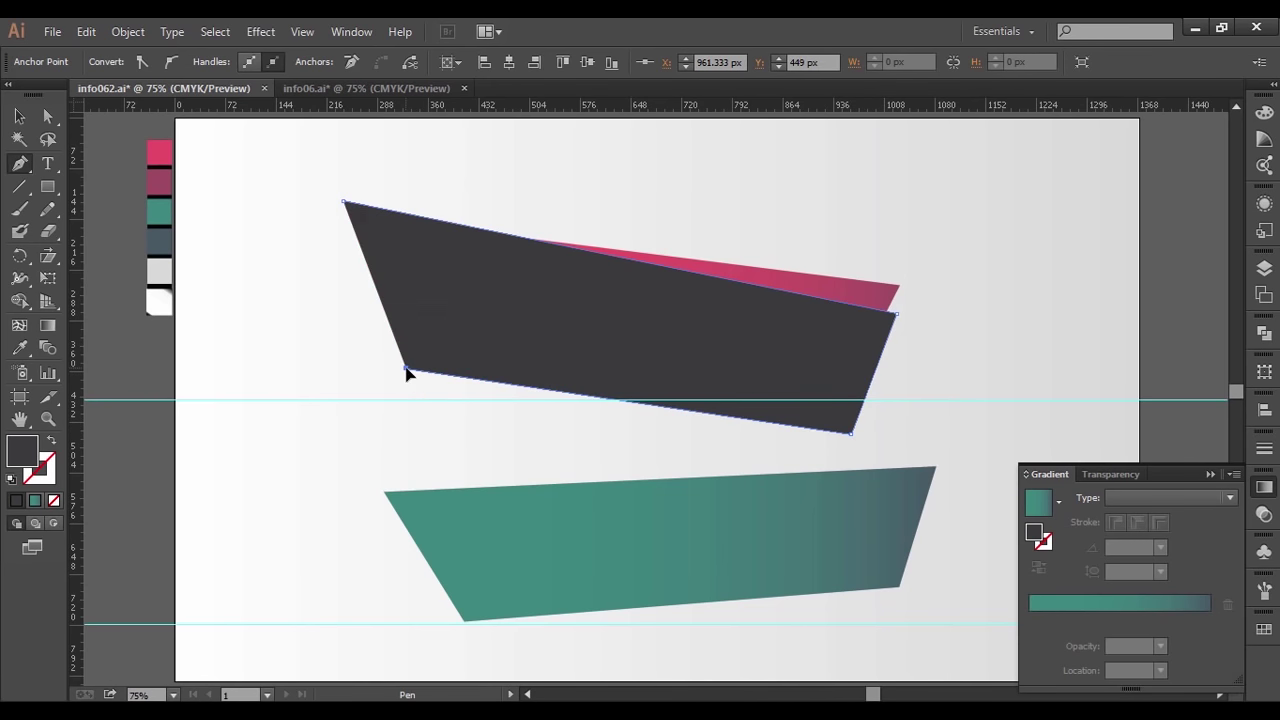
pyautogui.click(344, 205)
pyautogui.click(19, 116)
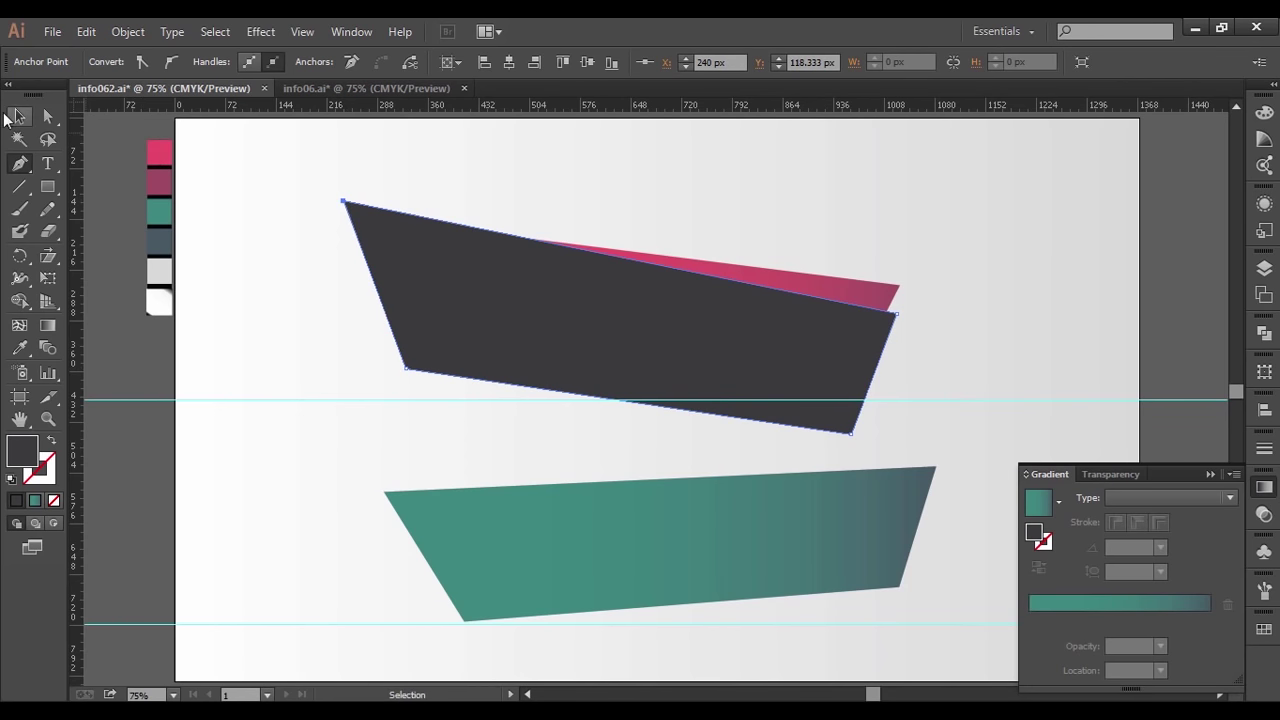
# - Send the dark shape backward four times behind the pink banner and fine-tune its left edge
pyautogui.rightClick(640, 320)
pyautogui.moveTo(692, 592)
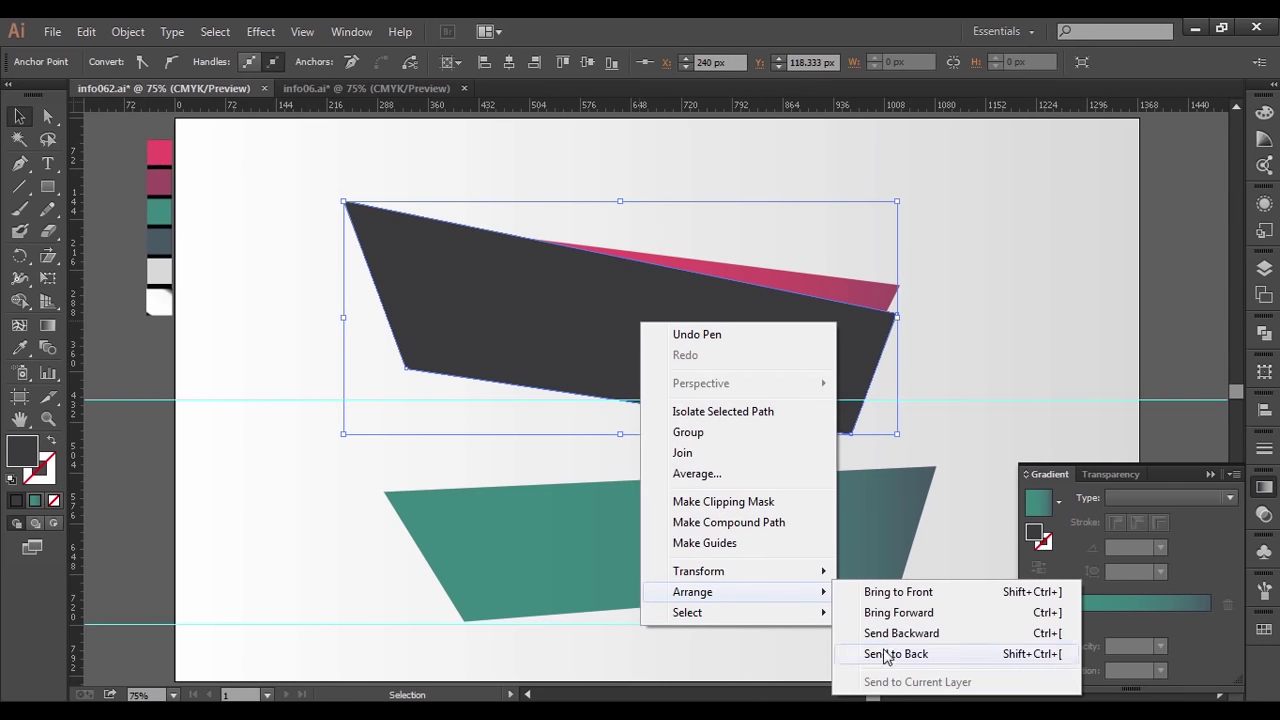
pyautogui.click(895, 633)
pyautogui.rightClick(786, 330)
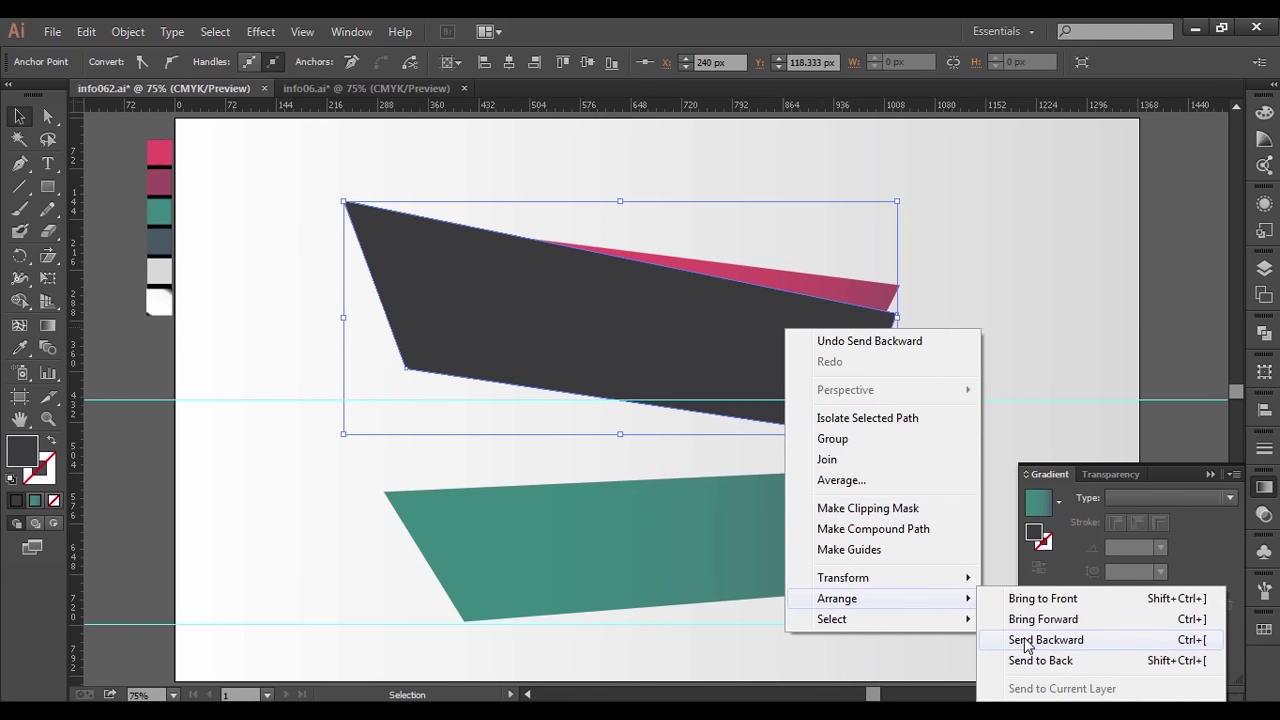
pyautogui.click(1025, 642)
pyautogui.rightClick(764, 340)
pyautogui.moveTo(815, 609)
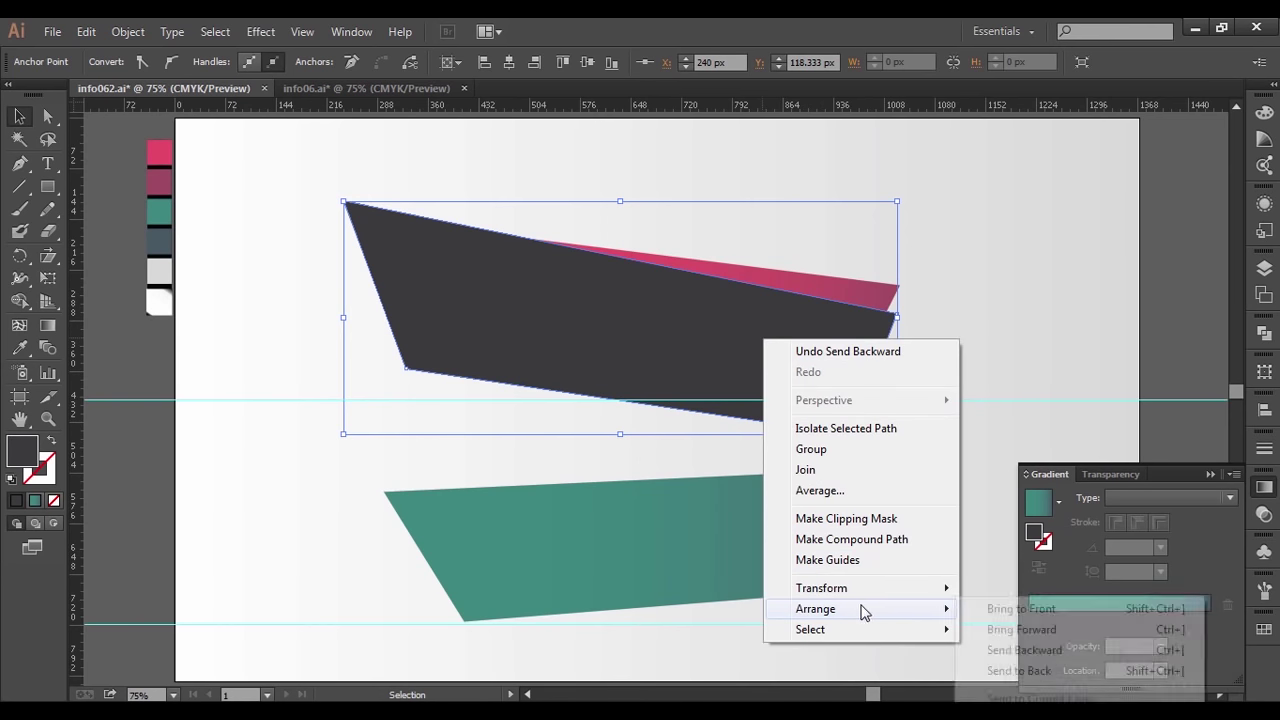
pyautogui.click(1020, 650)
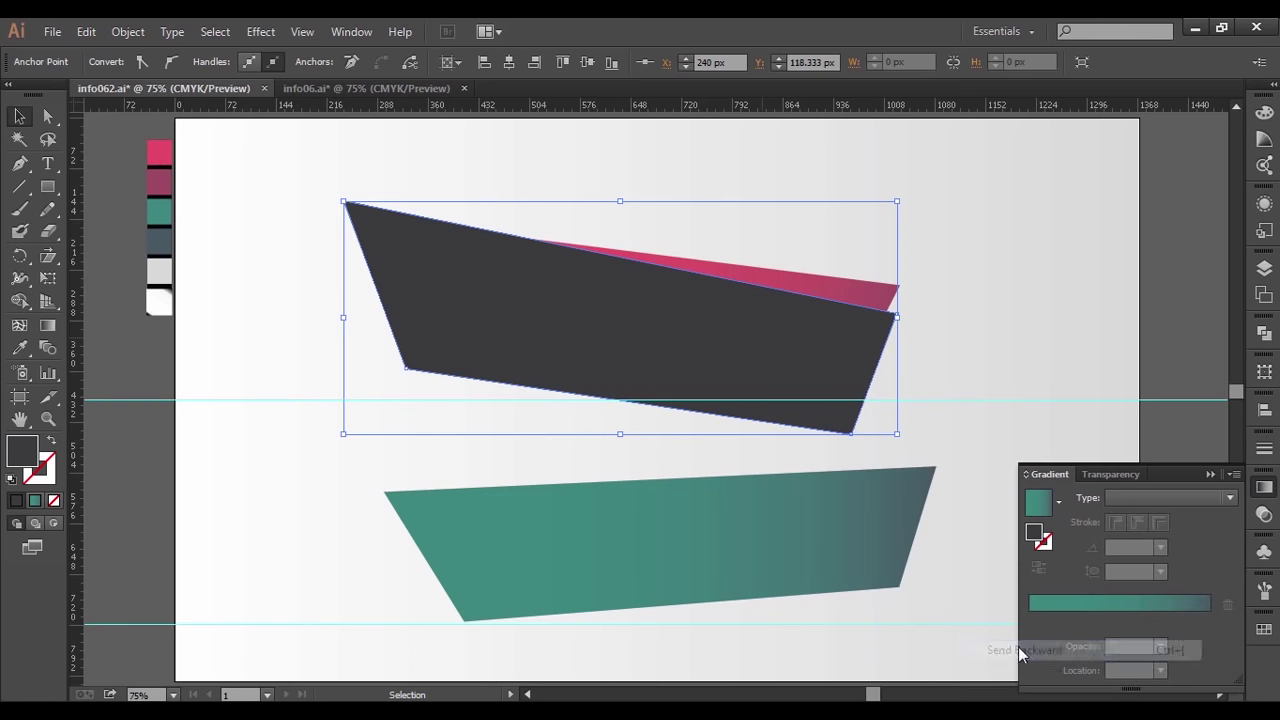
pyautogui.rightClick(725, 310)
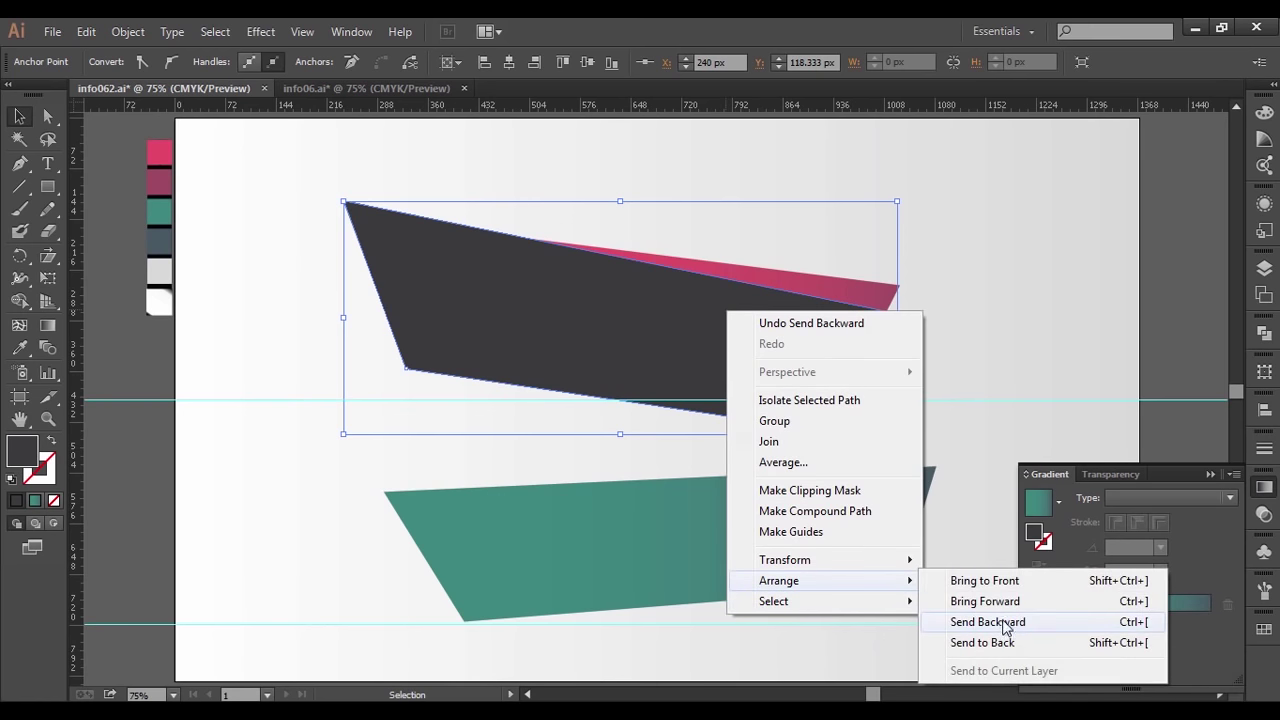
pyautogui.click(1005, 621)
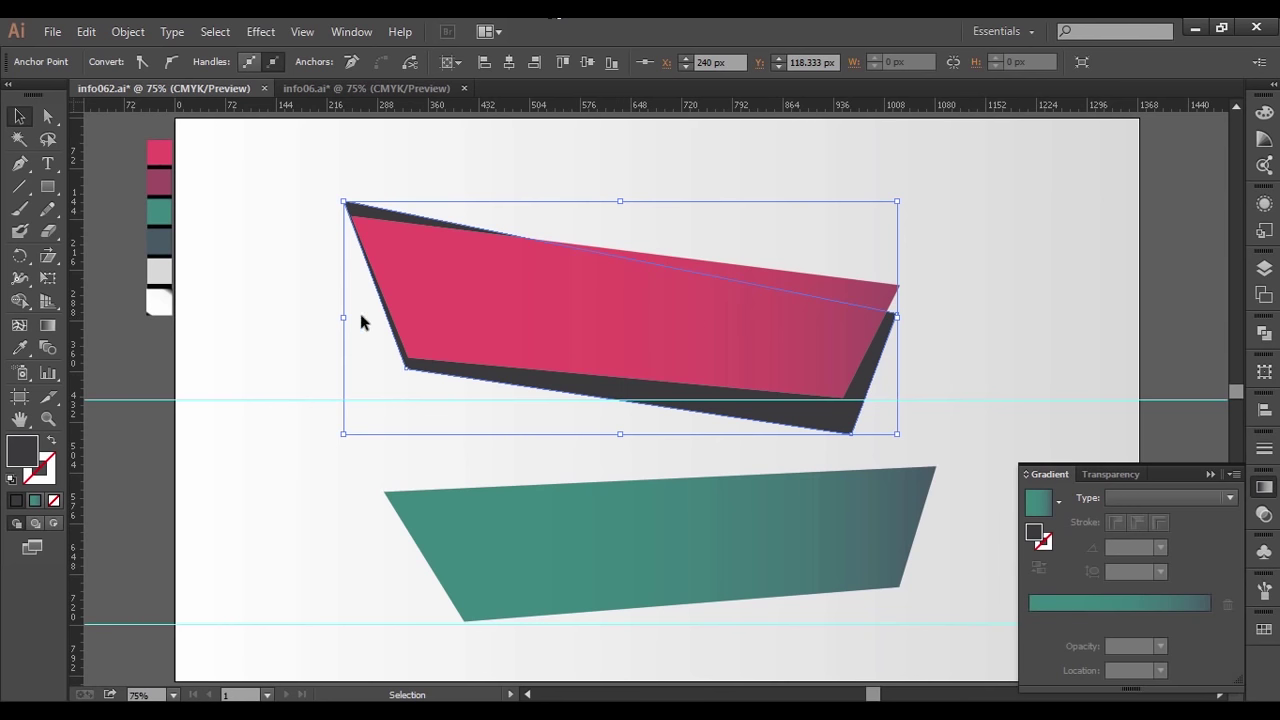
pyautogui.moveTo(344, 319); pyautogui.dragTo(349, 319)
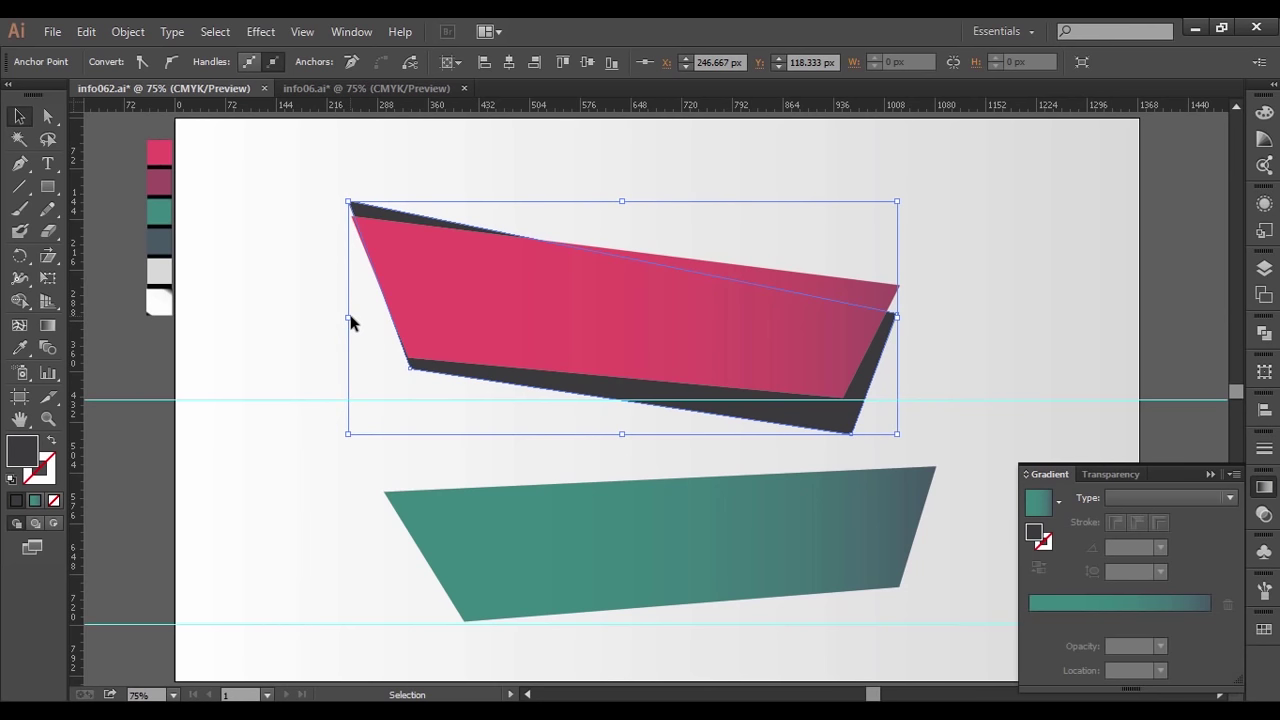
pyautogui.moveTo(350, 318); pyautogui.dragTo(348, 318)
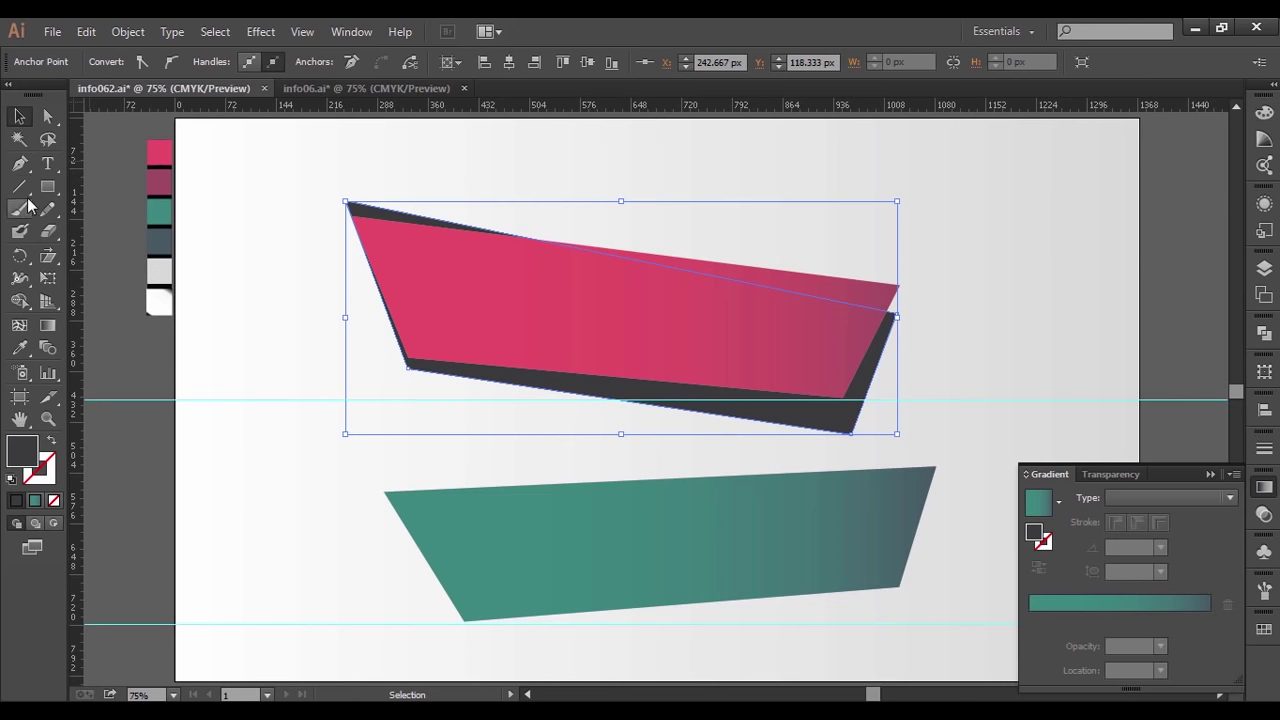
# - Draw a closed dark four-point shadow shape over the teal banner with the Pen tool
pyautogui.click(19, 163)
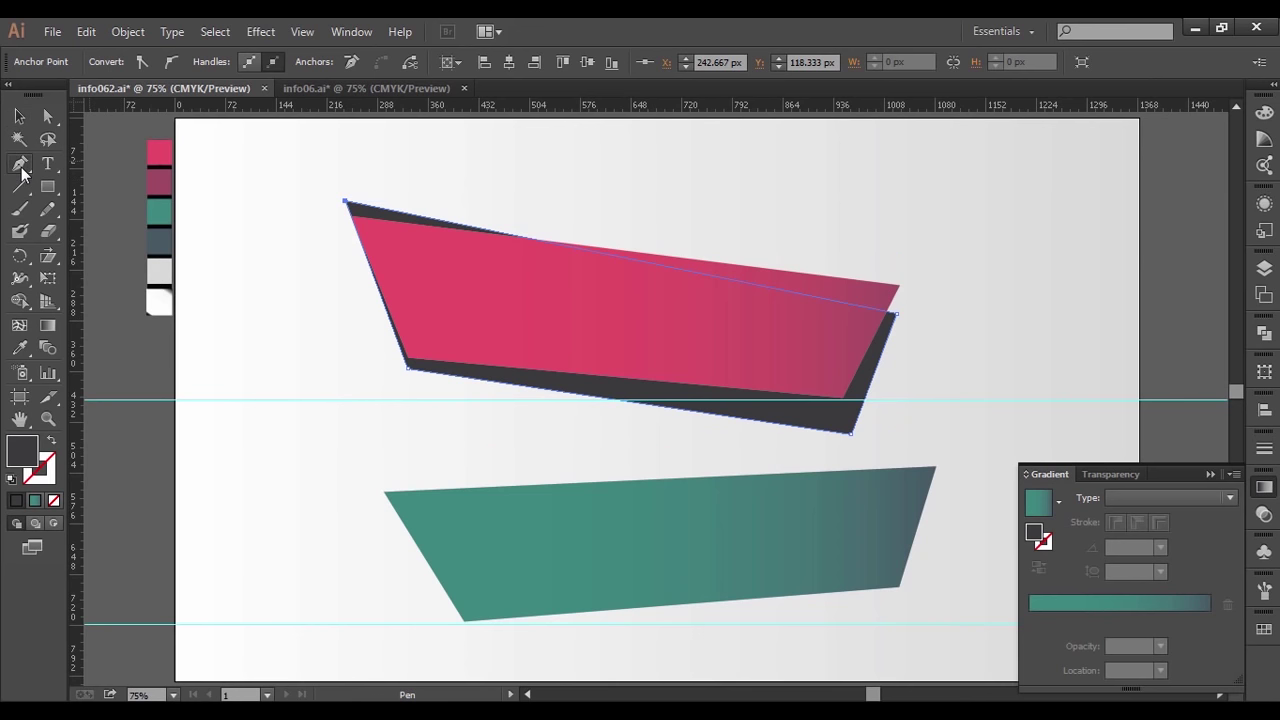
pyautogui.click(355, 494)
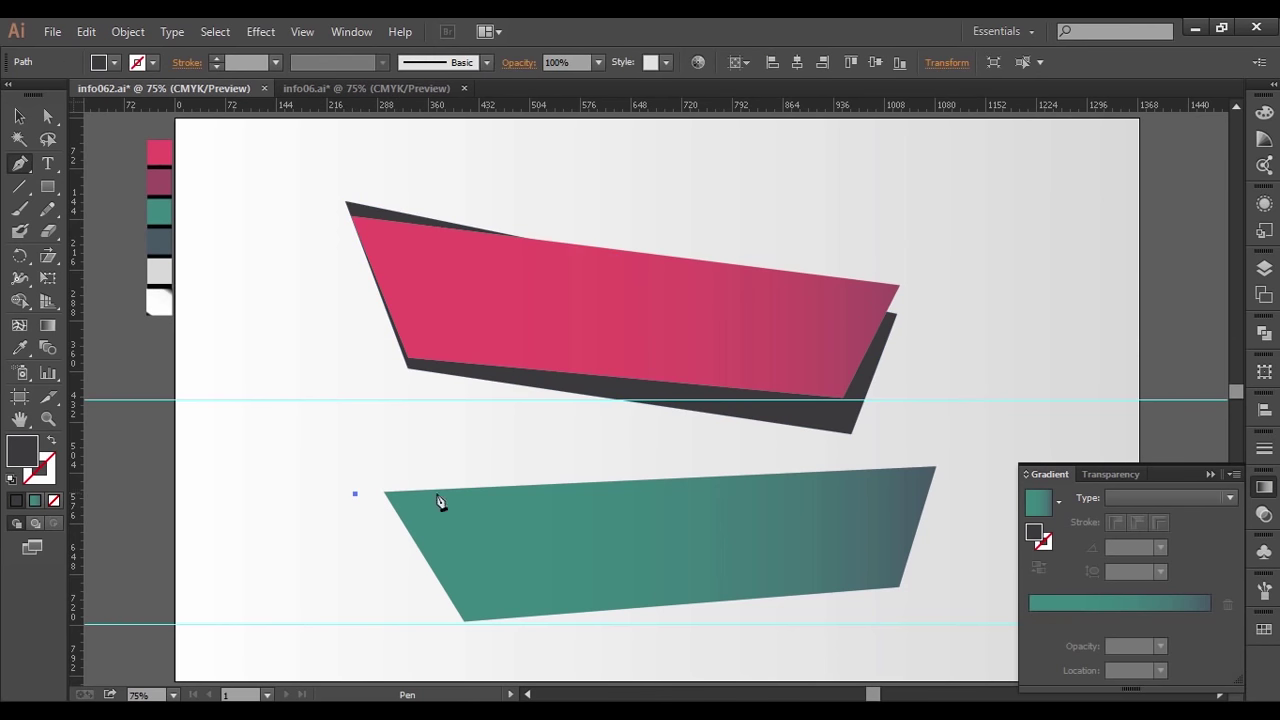
pyautogui.click(933, 503)
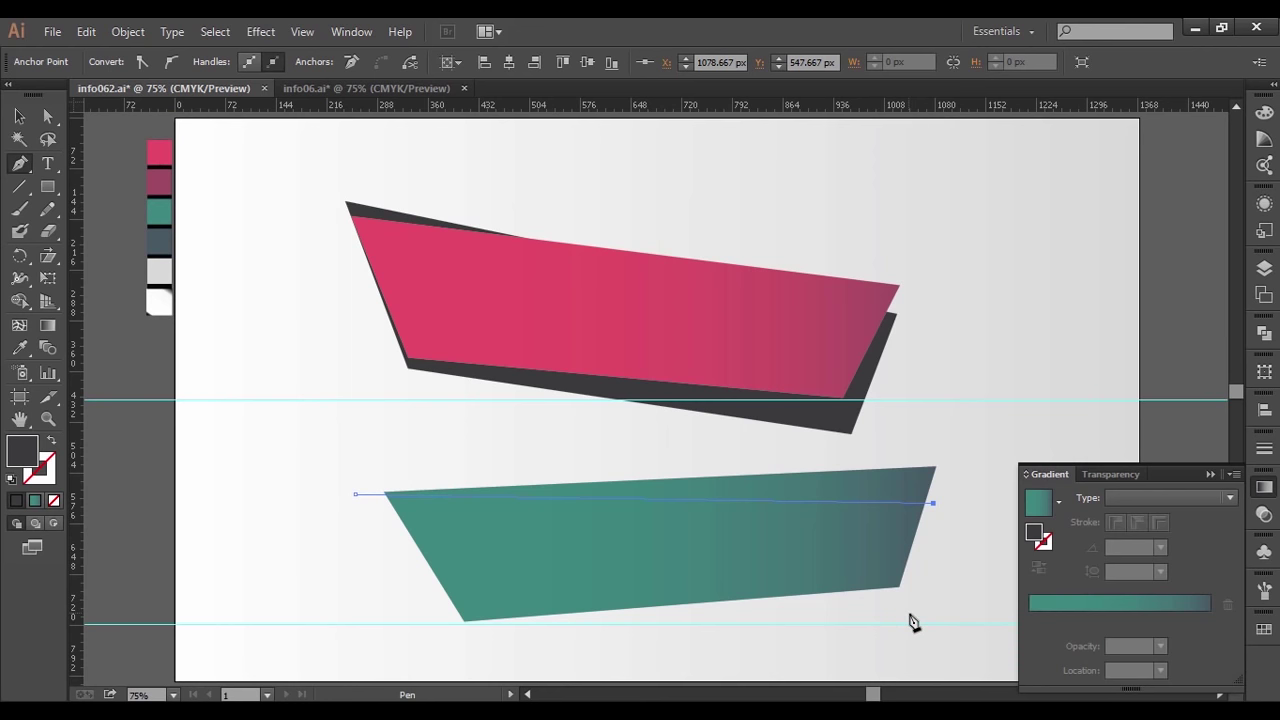
pyautogui.click(909, 613)
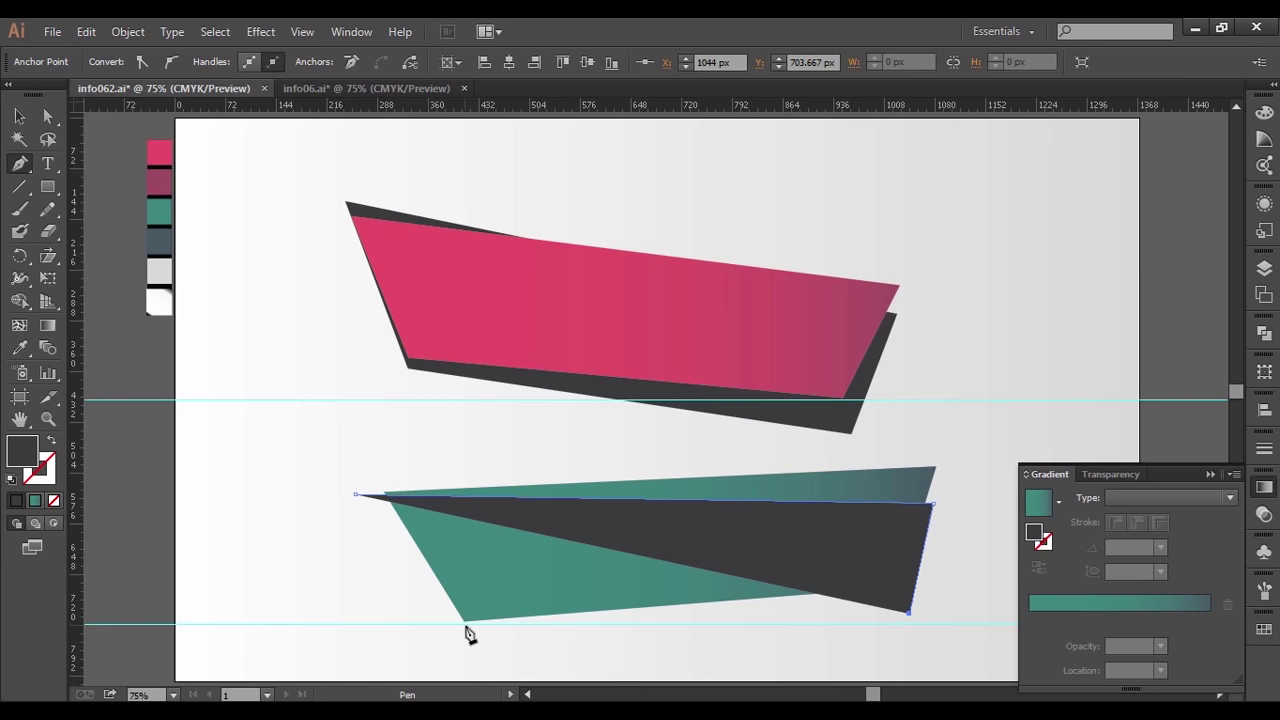
pyautogui.click(480, 624)
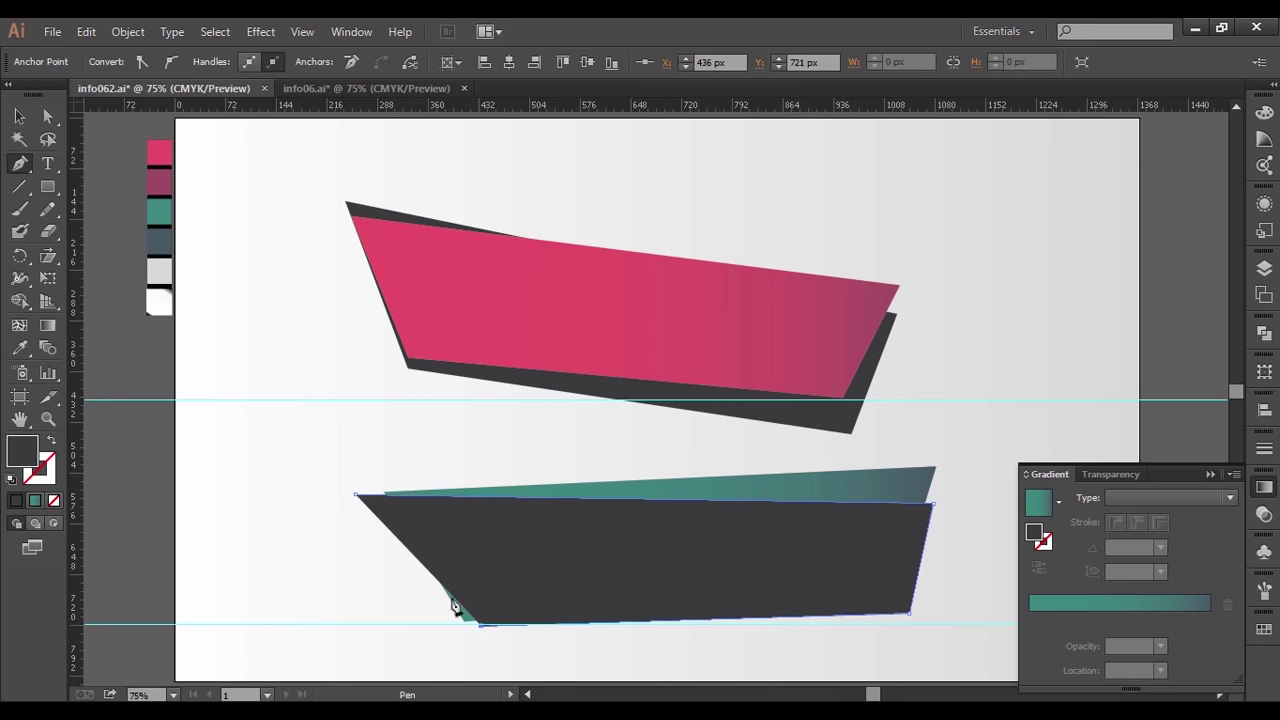
pyautogui.click(355, 495)
pyautogui.click(19, 116)
# - Send the shadow shape behind the teal banner and nudge it slightly upward
pyautogui.rightClick(735, 555)
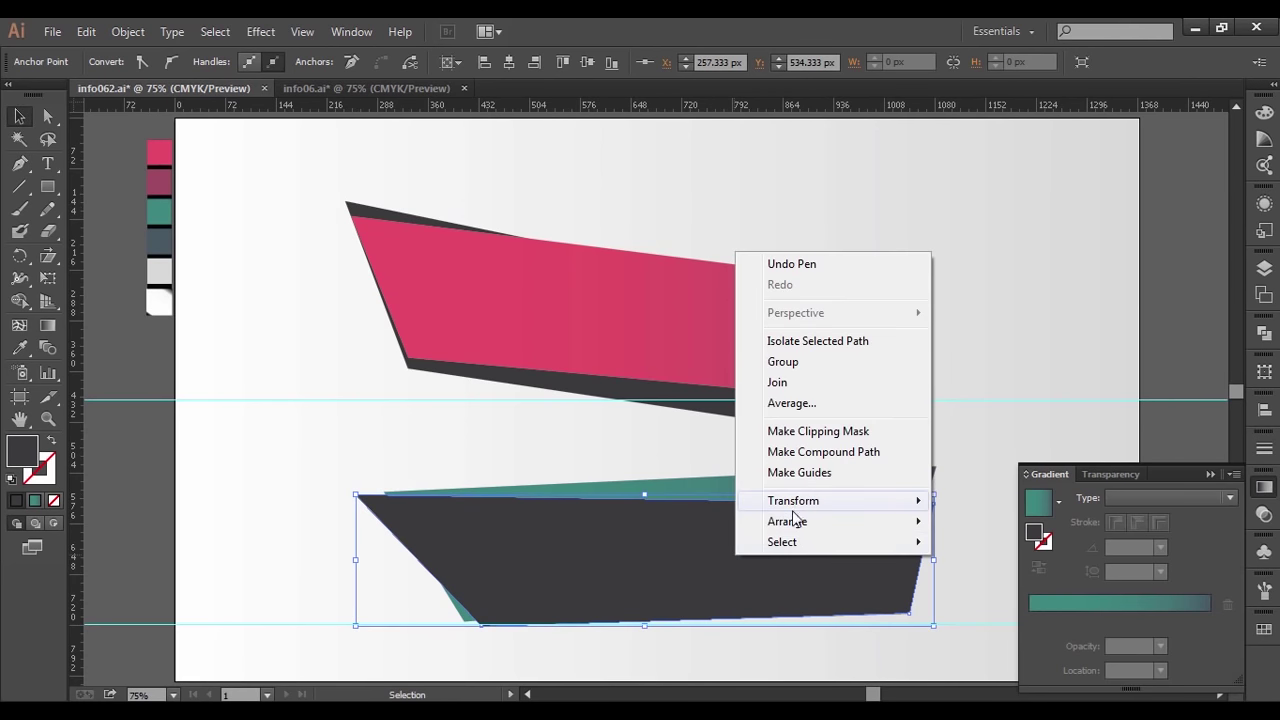
pyautogui.moveTo(787, 521)
pyautogui.click(965, 560)
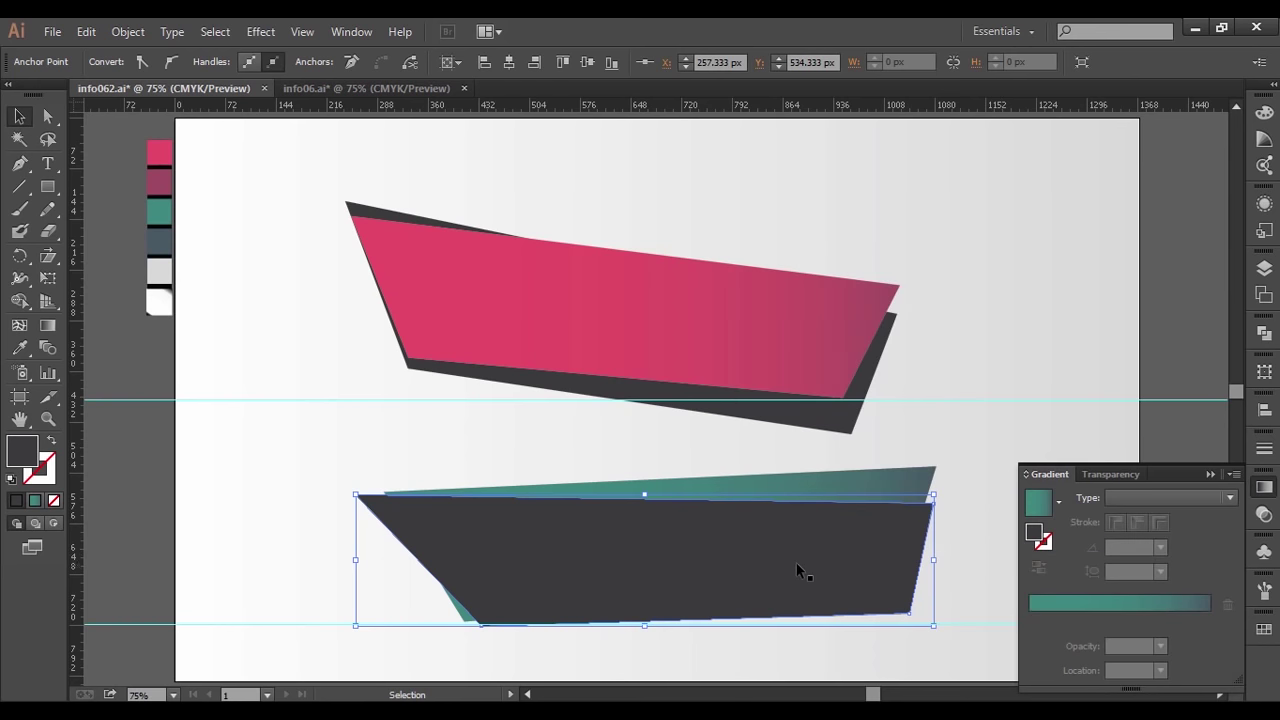
pyautogui.rightClick(796, 562)
pyautogui.click(1046, 571)
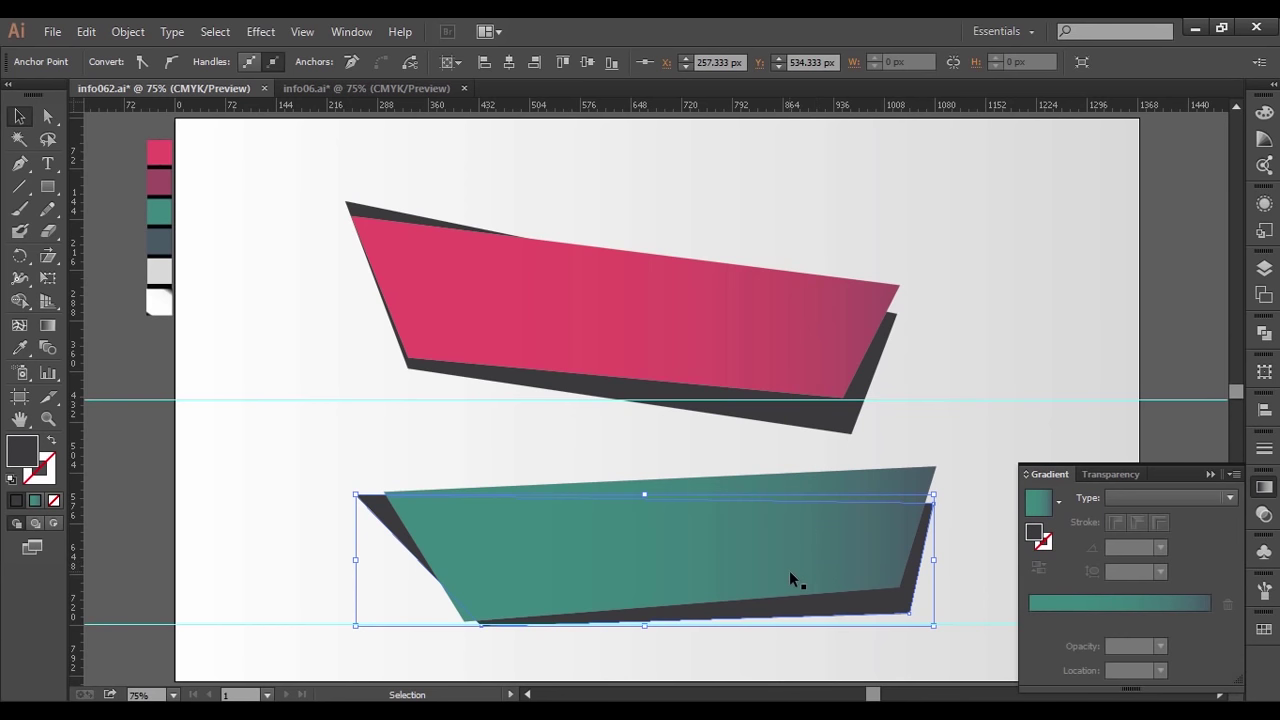
pyautogui.press('Up')
pyautogui.press('Up')
pyautogui.press('Up')
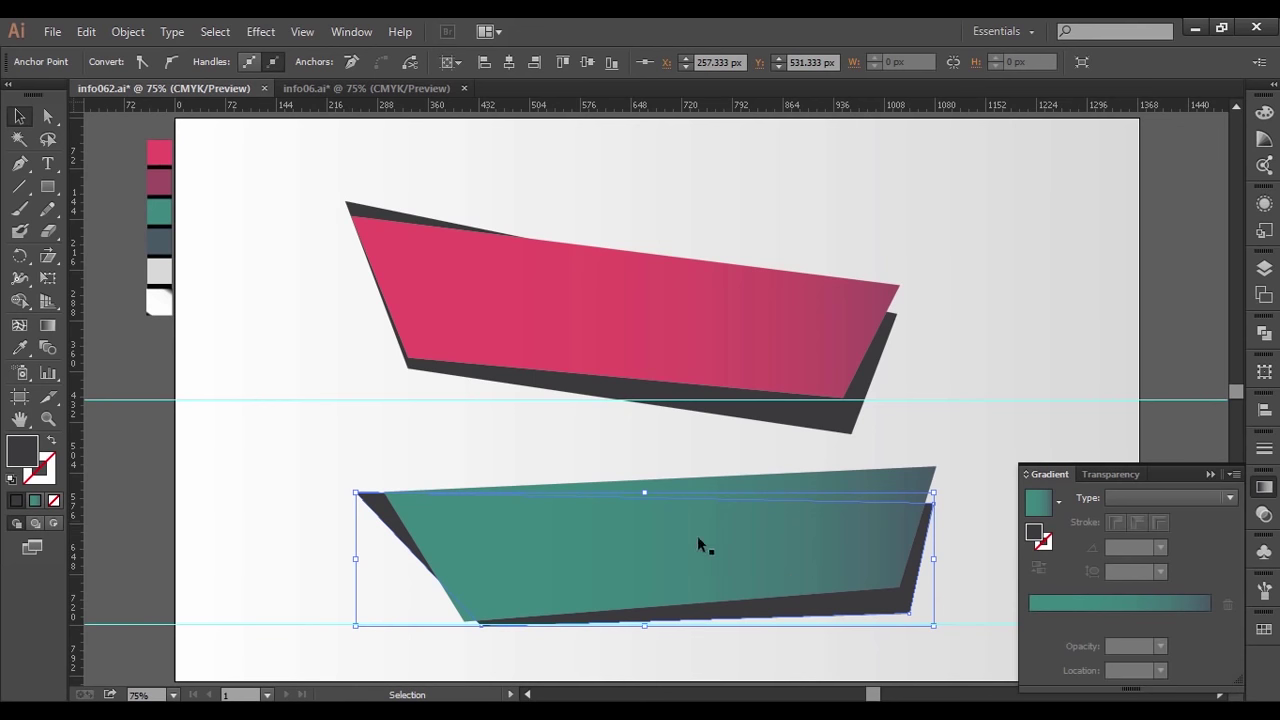
# - Narrow the pink banner's shadow from the left and nudge its top-left anchor further left
pyautogui.click(571, 392)
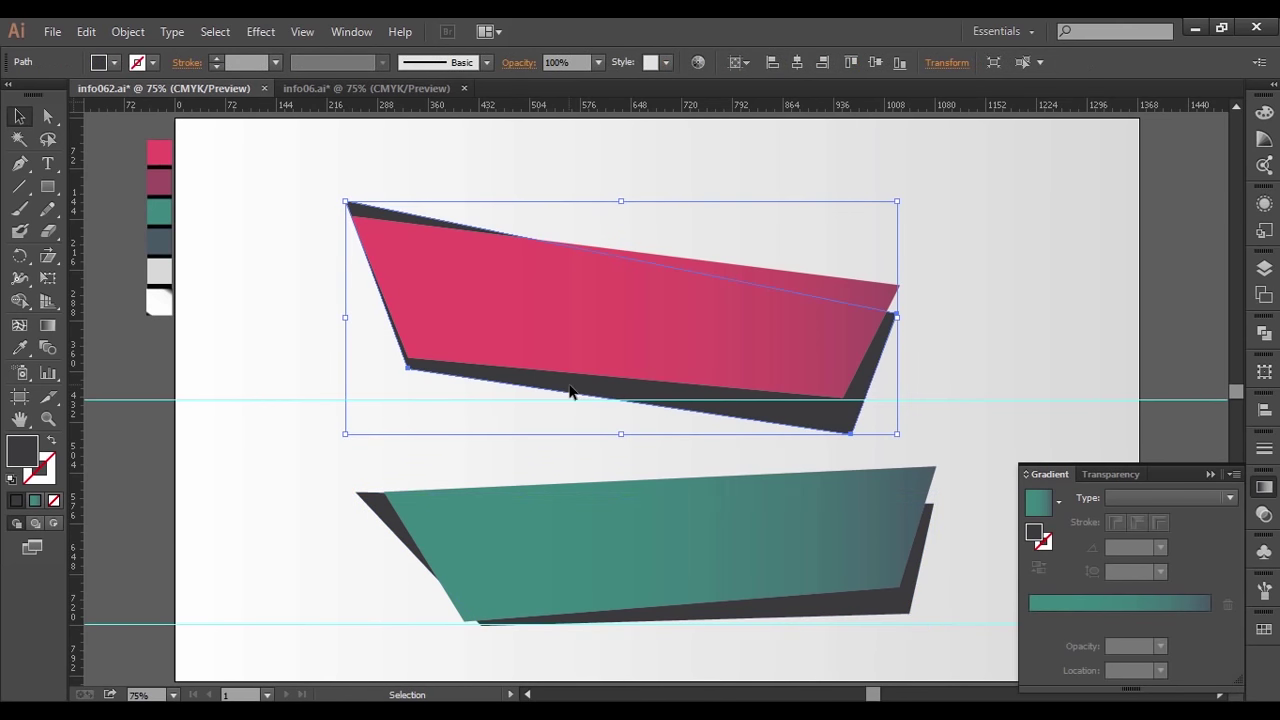
pyautogui.moveTo(346, 319); pyautogui.dragTo(361, 323)
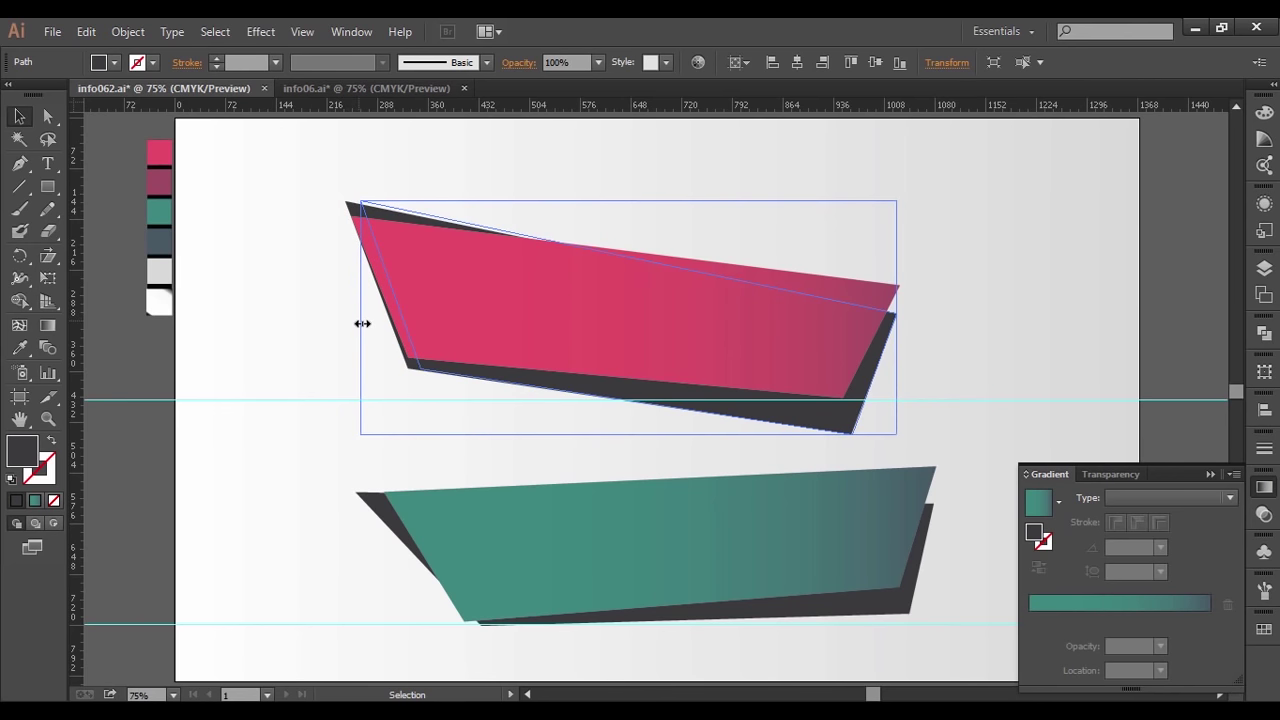
pyautogui.moveTo(362, 323); pyautogui.dragTo(361, 323)
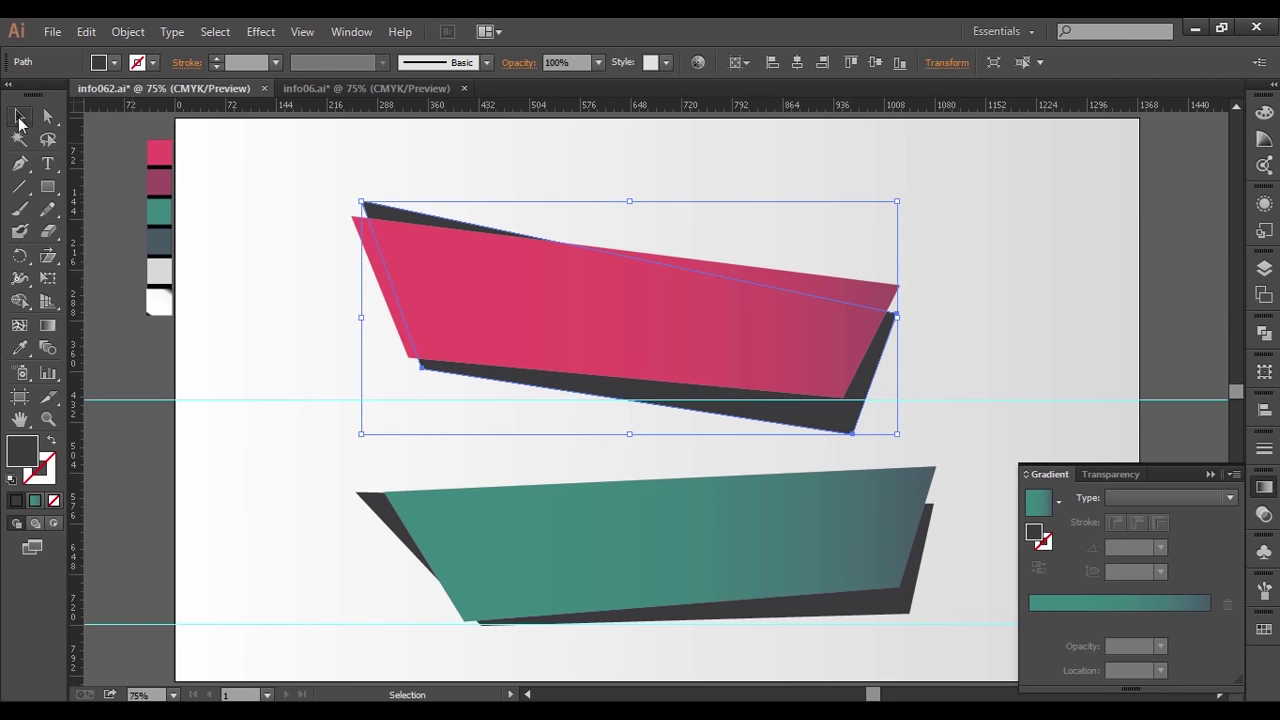
pyautogui.click(47, 117)
pyautogui.click(361, 203)
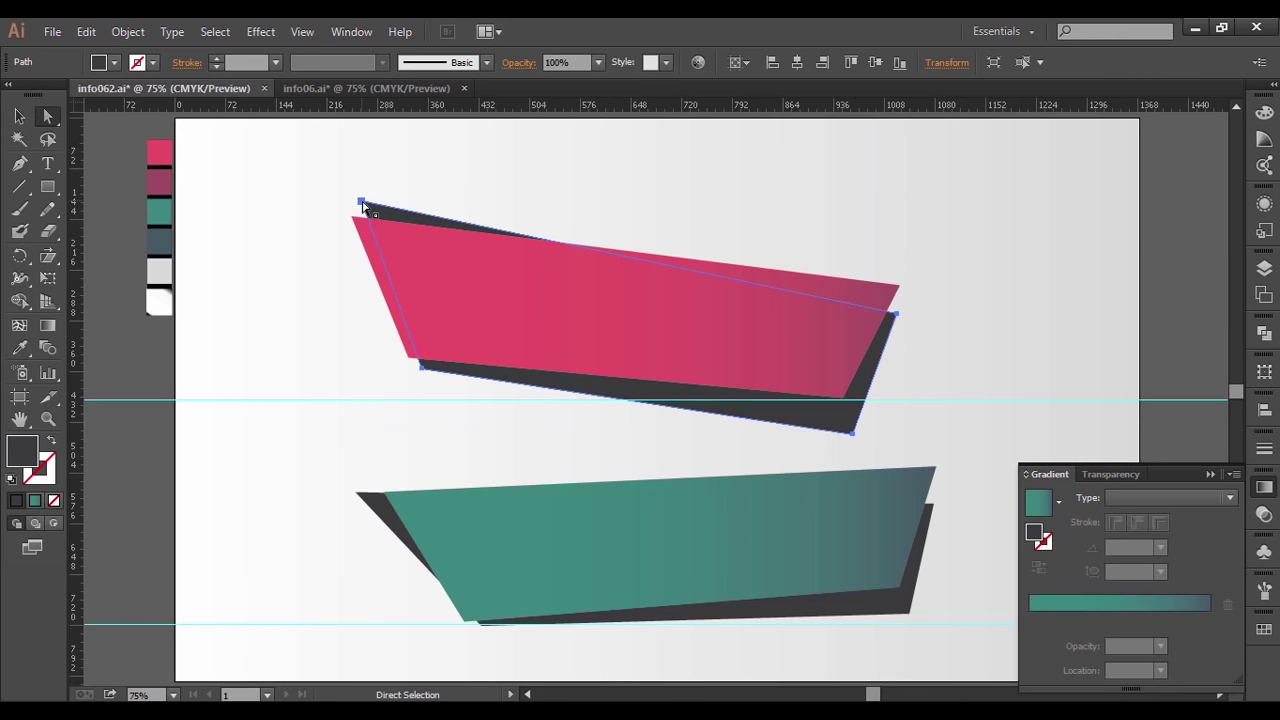
pyautogui.press('Left')
pyautogui.press('Left')
pyautogui.press('Left')
pyautogui.press('Left')
pyautogui.press('Left')
pyautogui.press('Left')
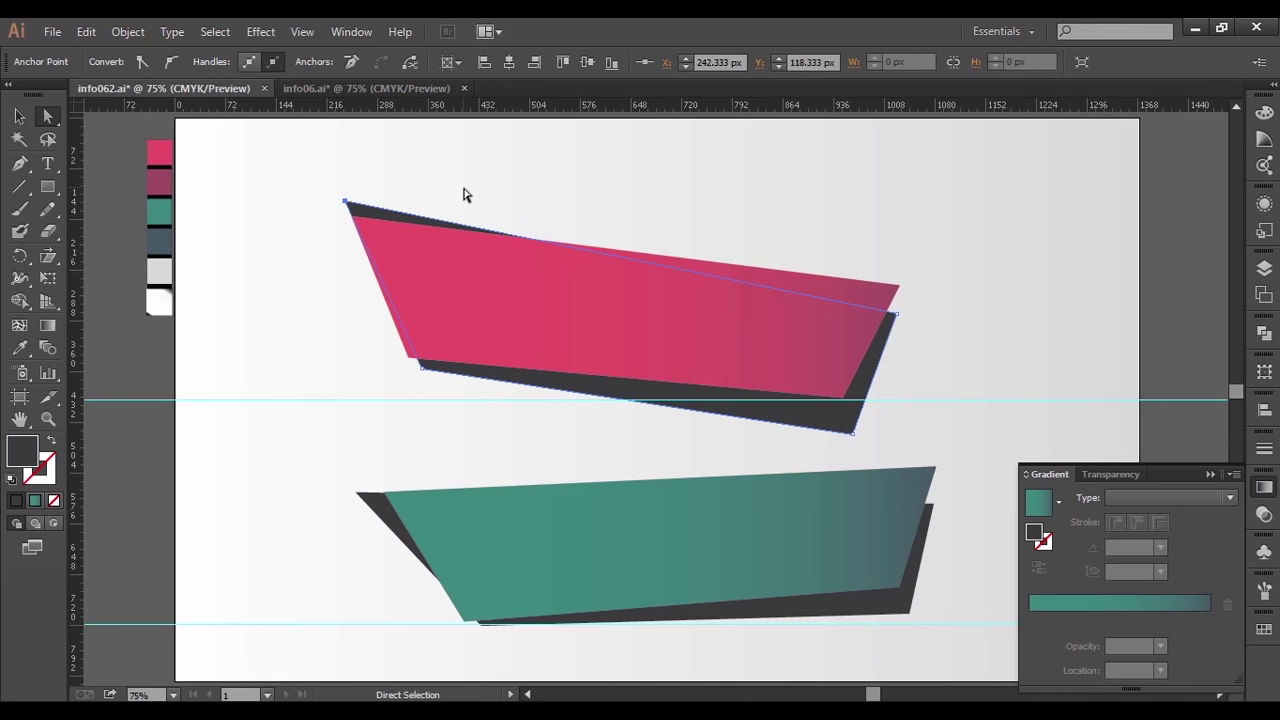
pyautogui.click(19, 116)
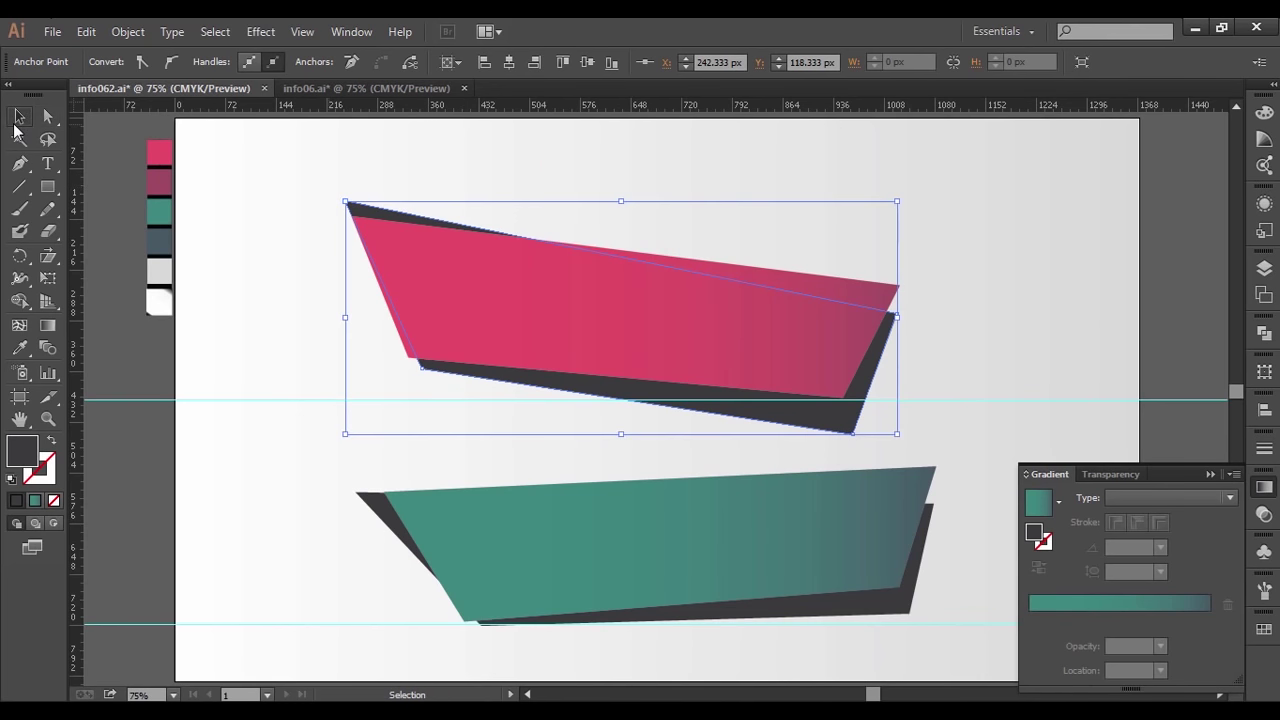
# - Apply a 53.1 px Gaussian Blur to both the pink and teal shadow shapes
pyautogui.keyDown('shift'); pyautogui.click(908, 611); pyautogui.keyUp('shift')
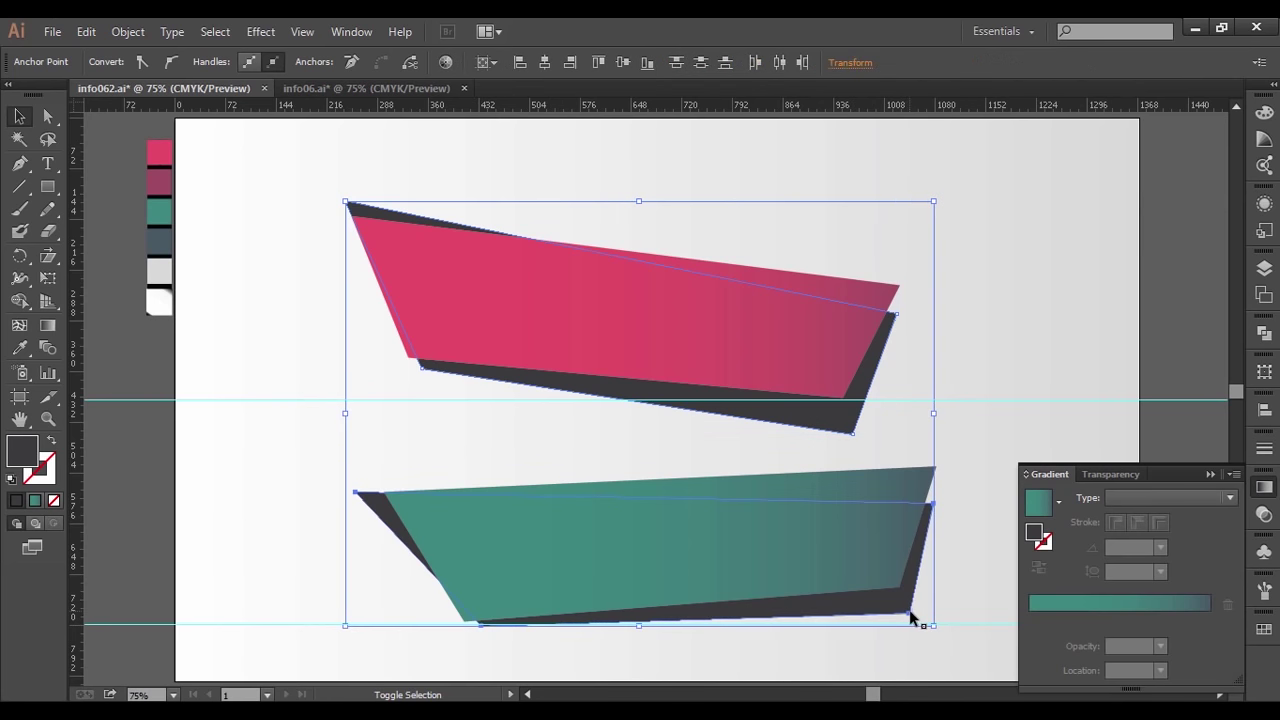
pyautogui.click(260, 31)
pyautogui.moveTo(287, 330)
pyautogui.click(516, 348)
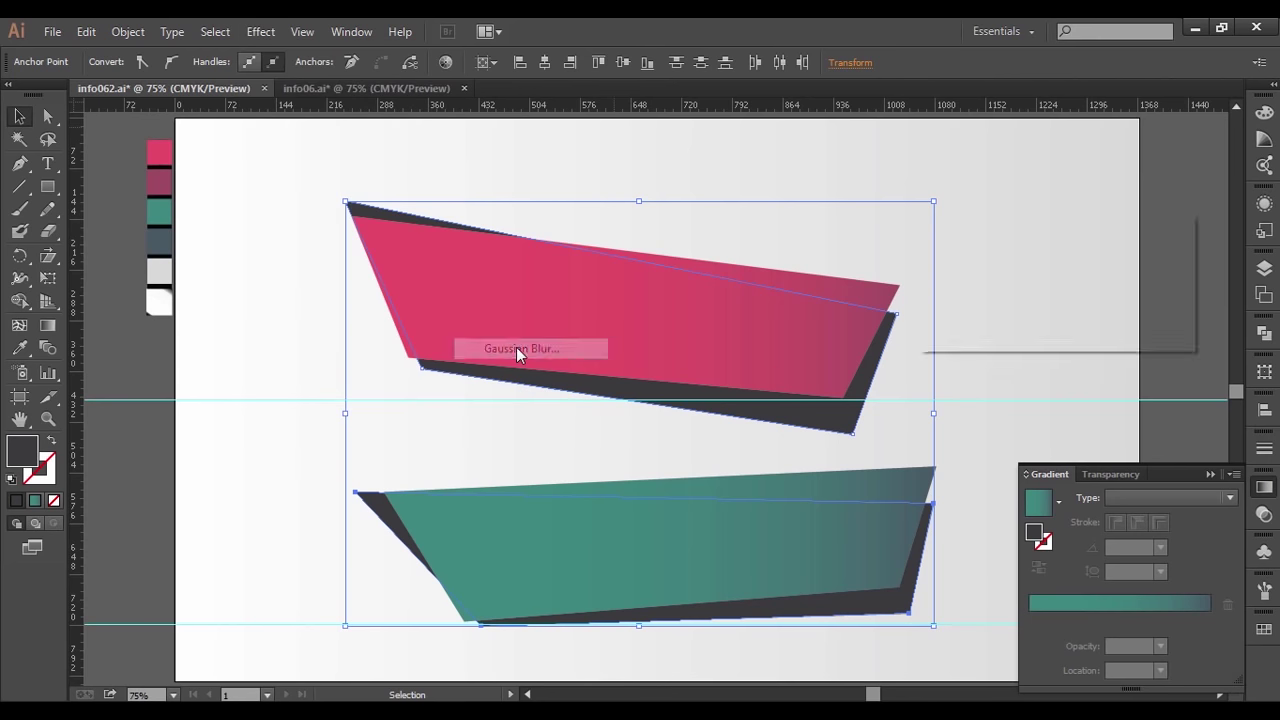
pyautogui.moveTo(1053, 259); pyautogui.dragTo(1014, 276)
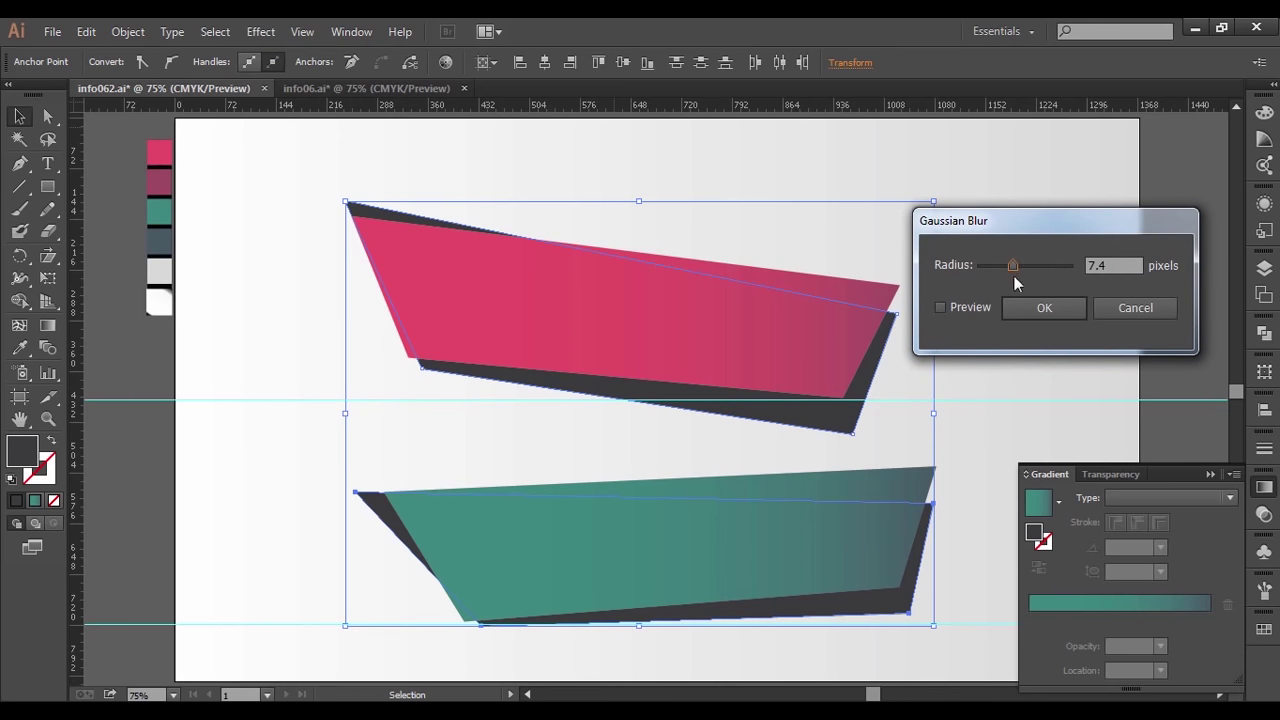
pyautogui.click(966, 305)
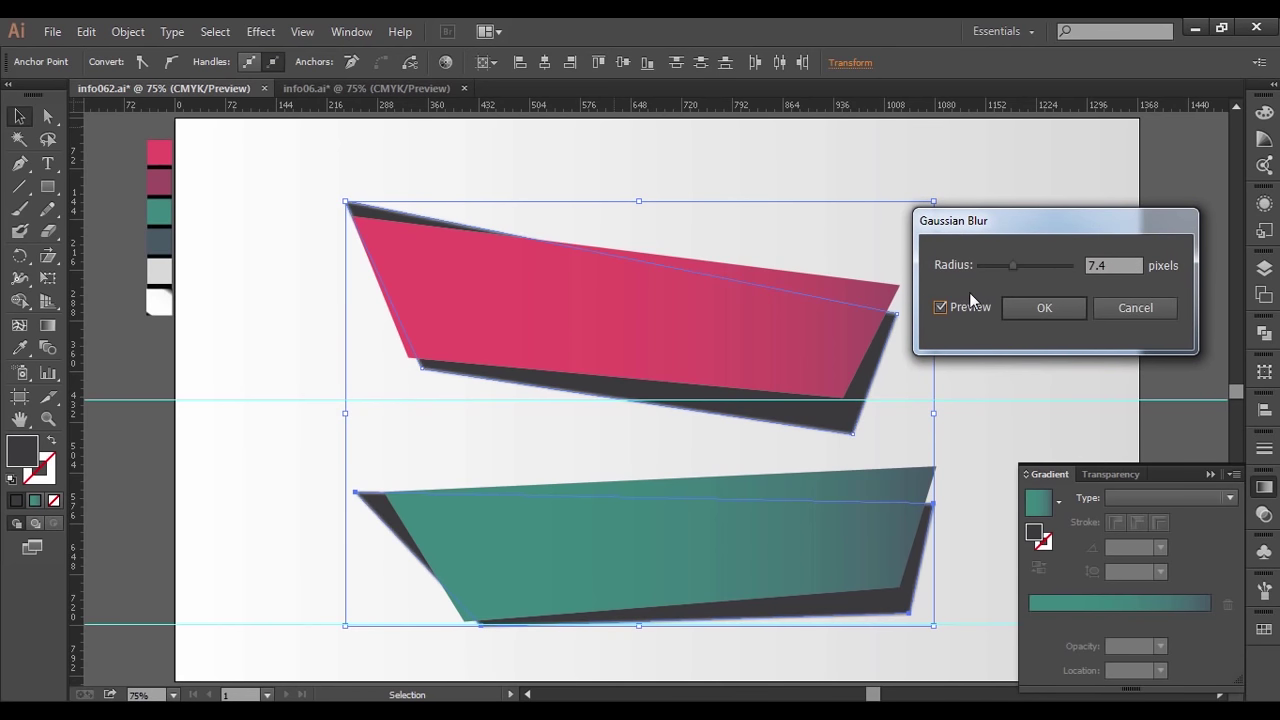
pyautogui.moveTo(1015, 266); pyautogui.dragTo(1040, 266)
pyautogui.moveTo(1039, 263); pyautogui.dragTo(1044, 266)
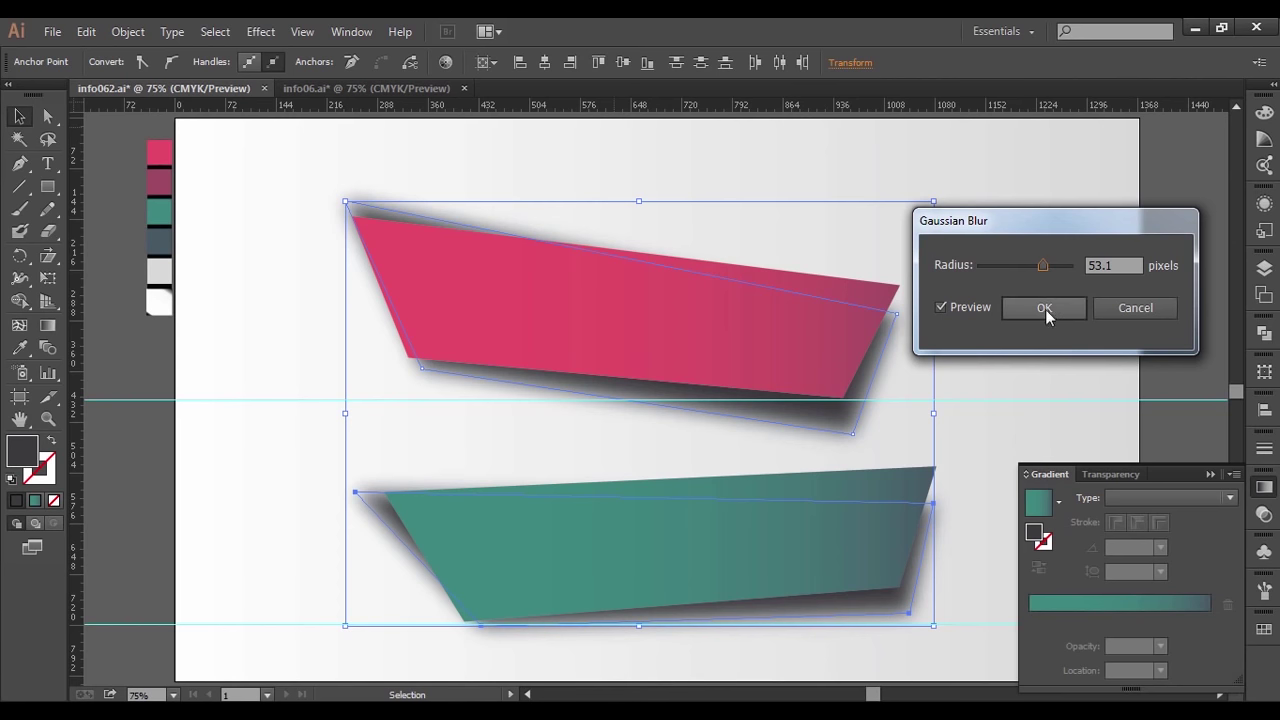
pyautogui.click(1045, 308)
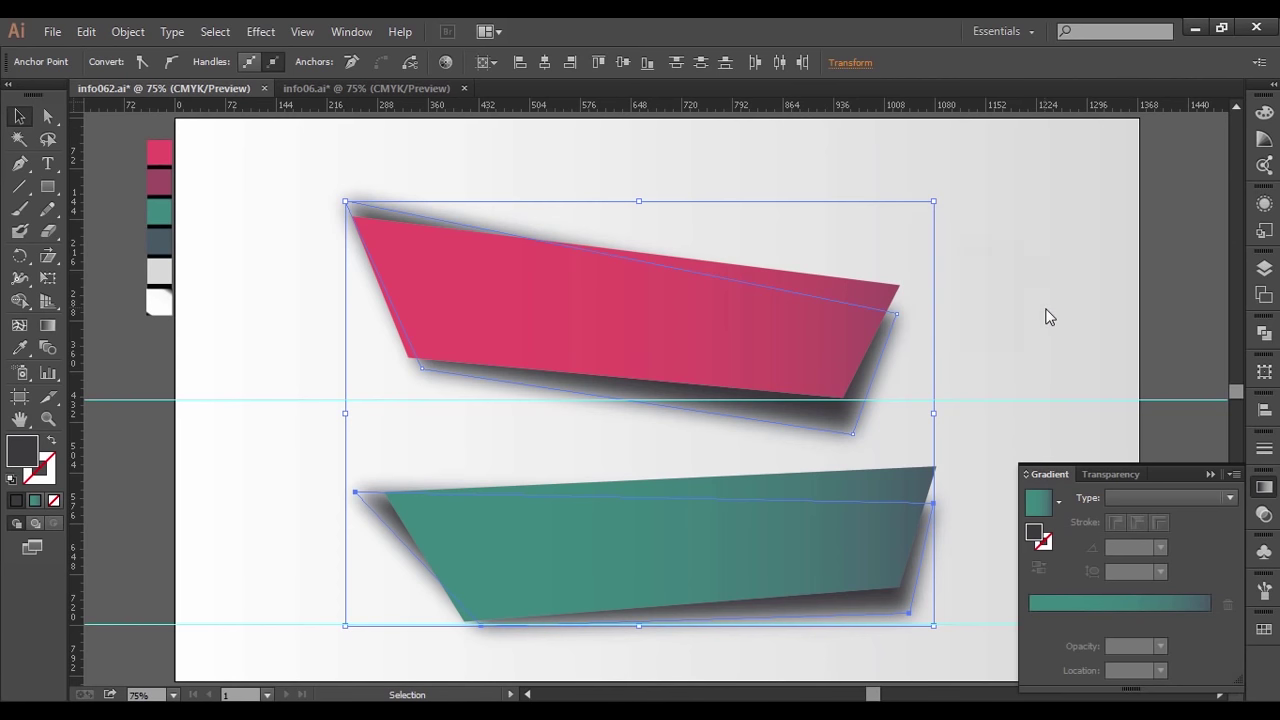
# - Set the two blurred shadows to 70% opacity, then deselect to check them
pyautogui.click(1119, 476)
pyautogui.click(1231, 500)
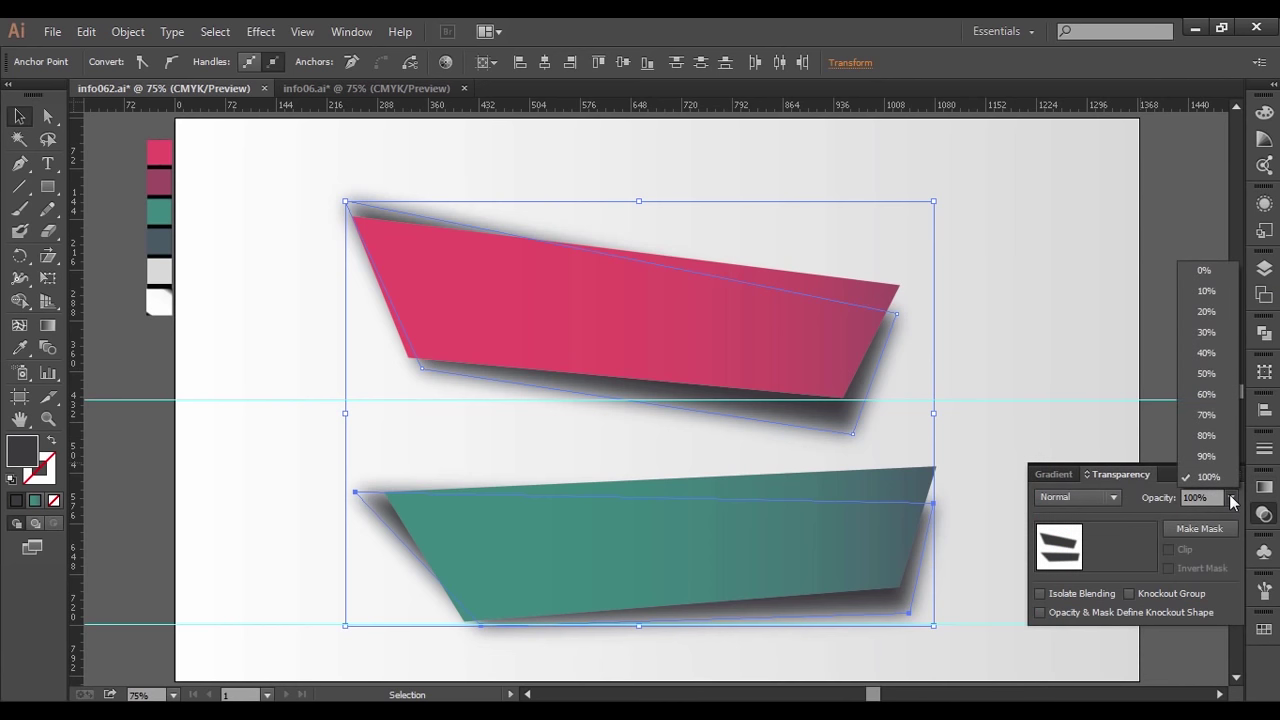
pyautogui.click(1208, 412)
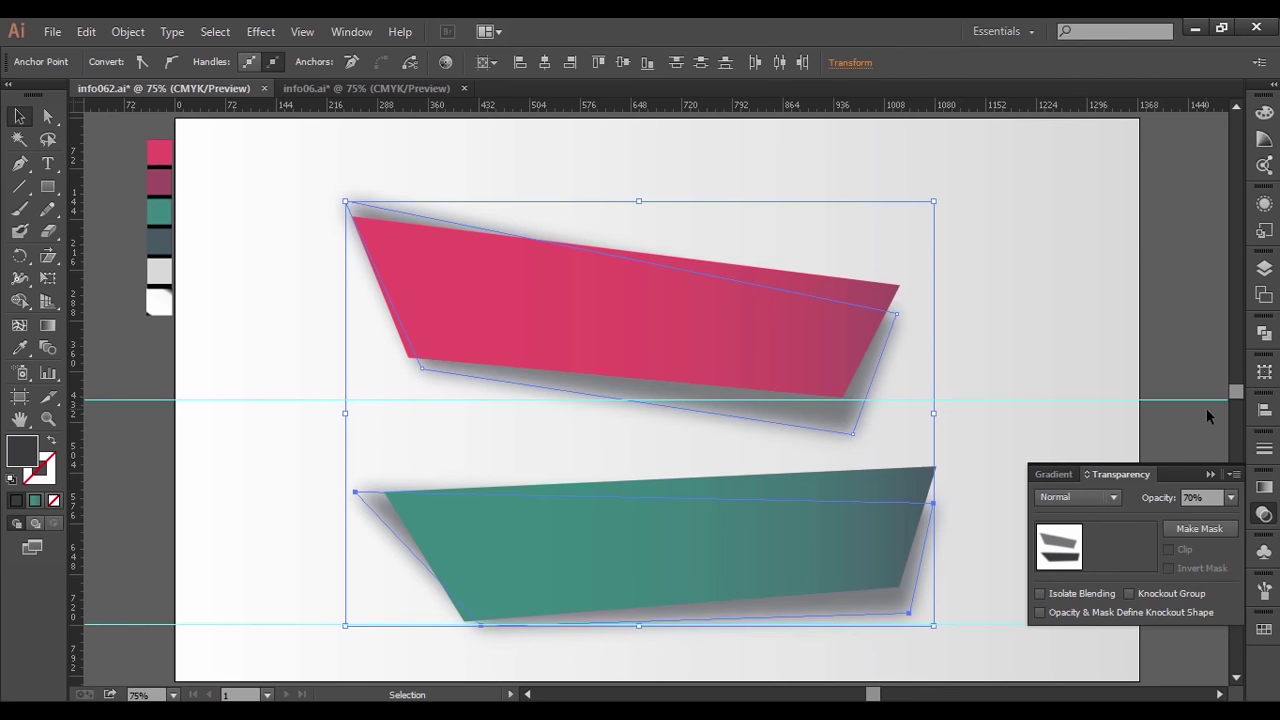
pyautogui.click(1207, 410)
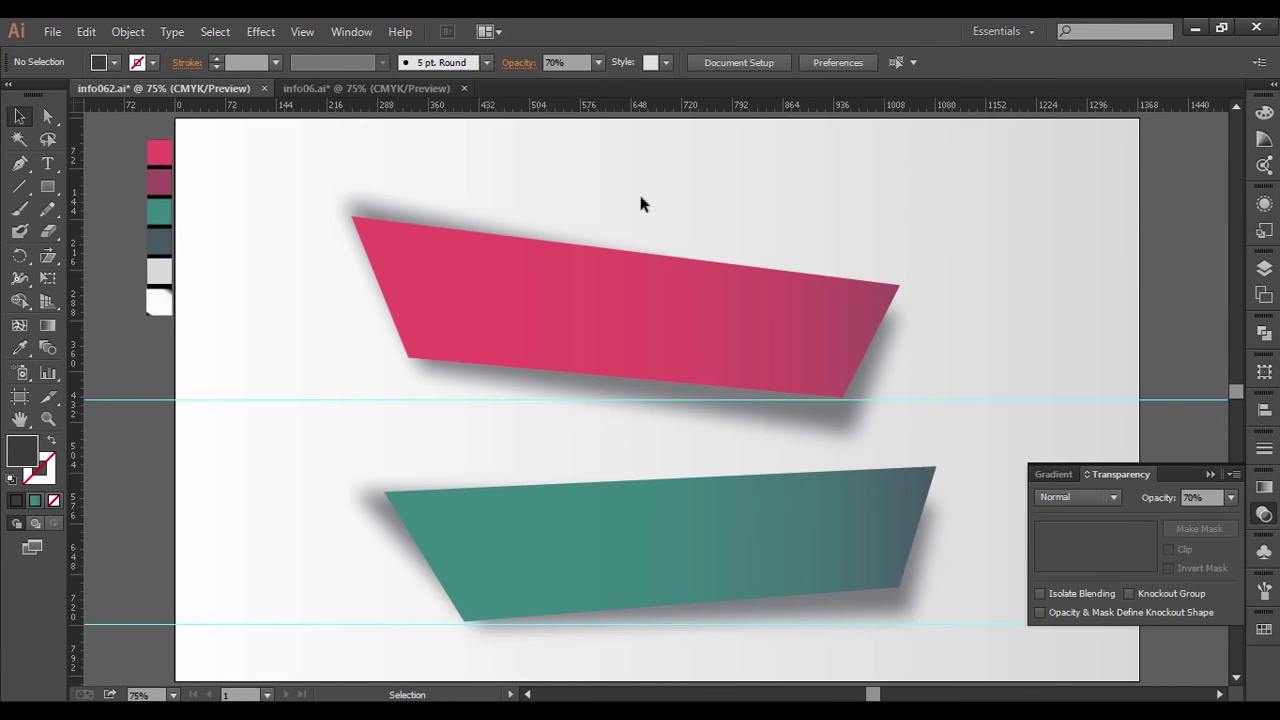
pyautogui.click(1211, 475)
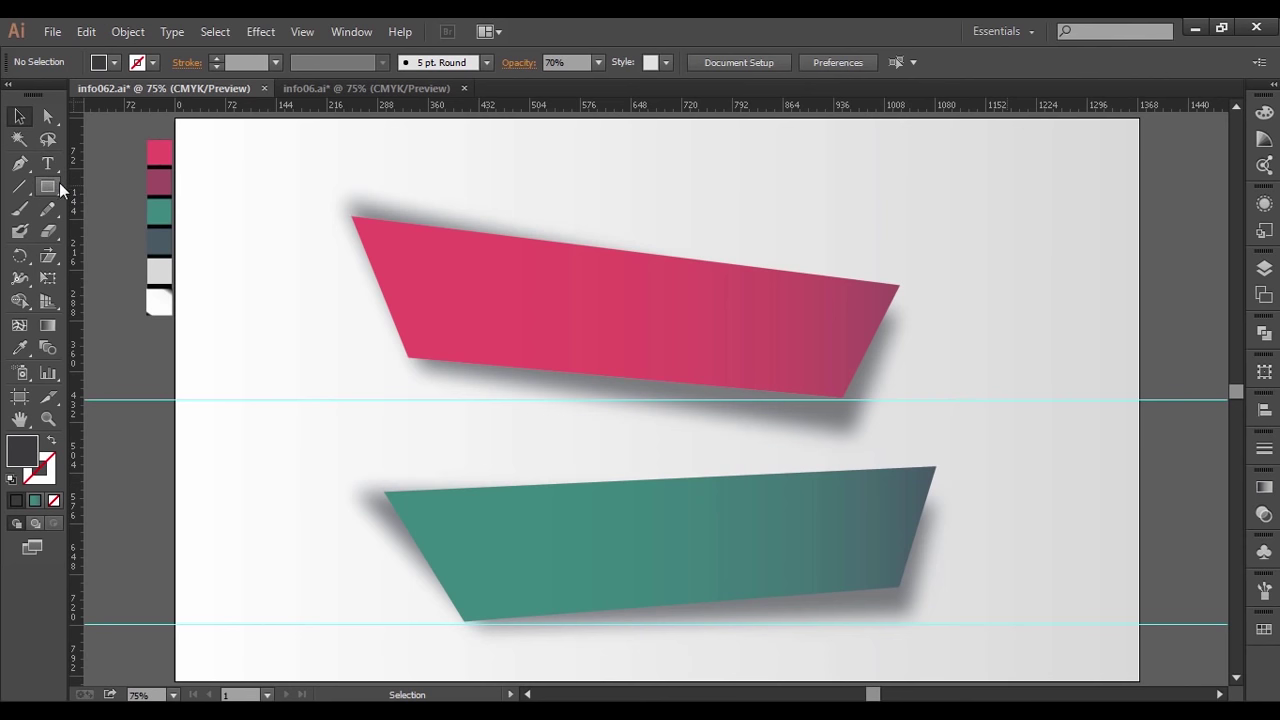
# - Copy the pink banner and paste the copy in front of it
pyautogui.click(491, 305)
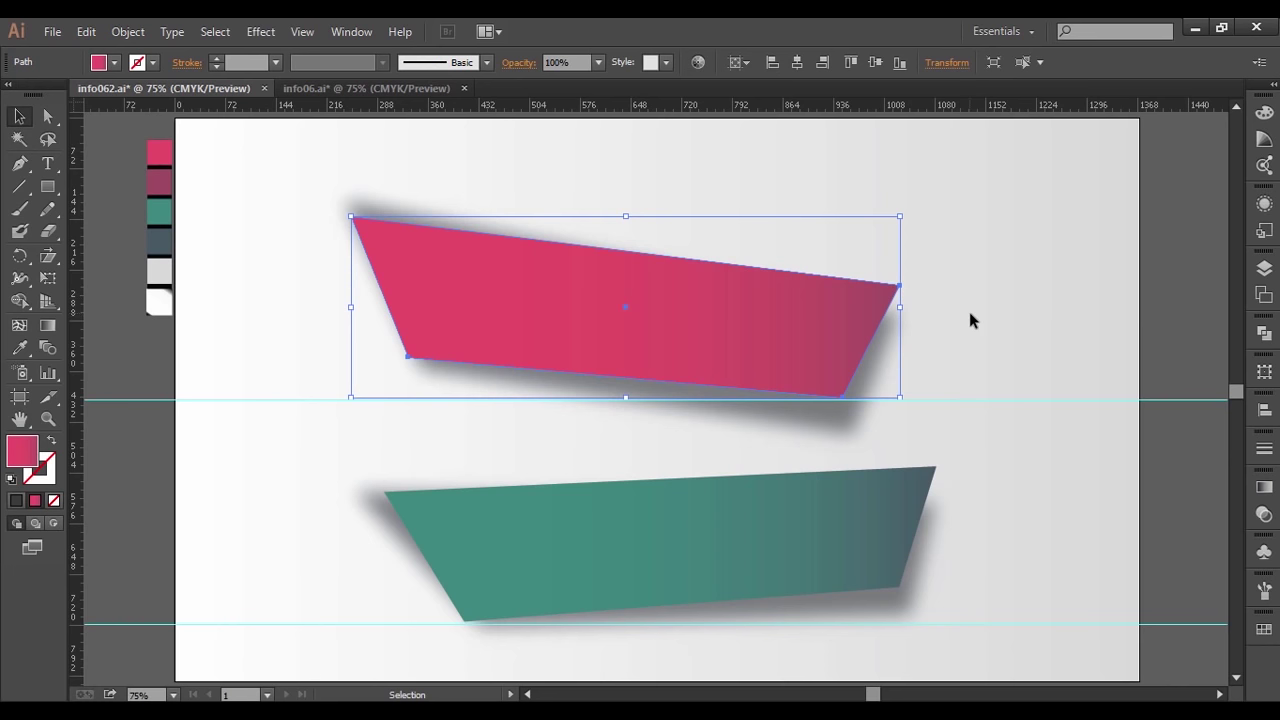
pyautogui.click(86, 31)
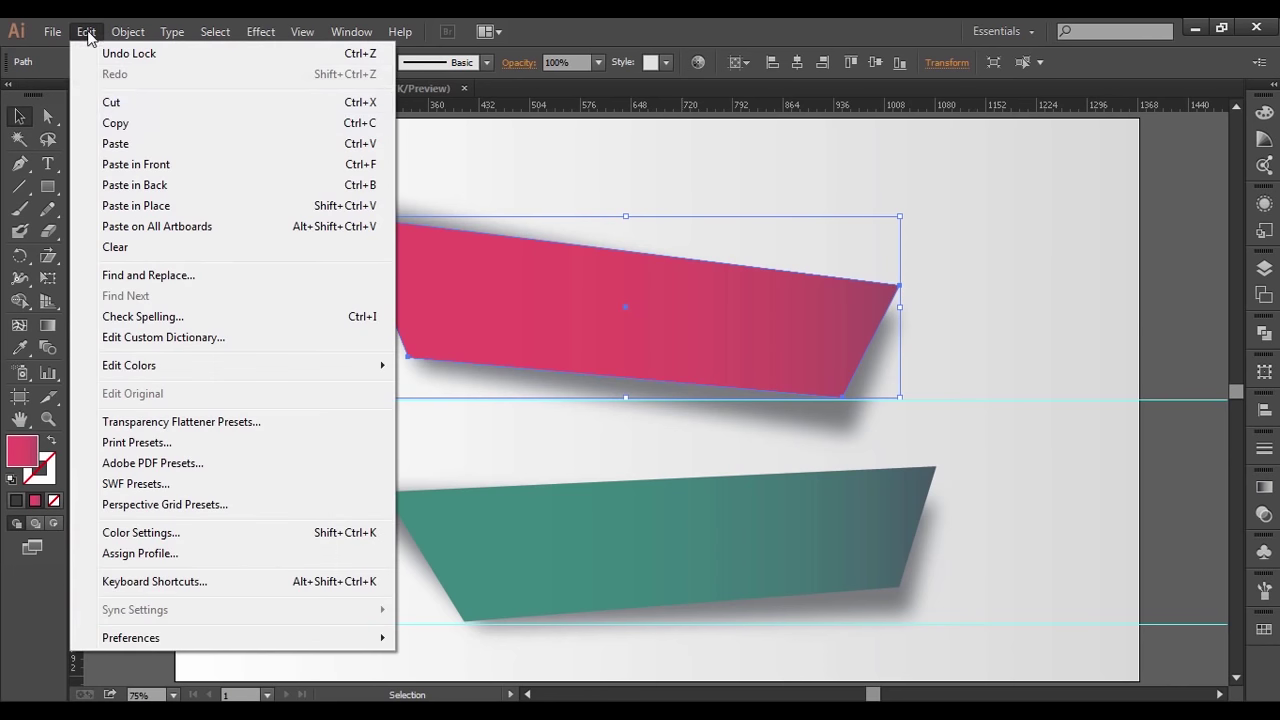
pyautogui.click(117, 123)
pyautogui.click(84, 31)
pyautogui.click(137, 165)
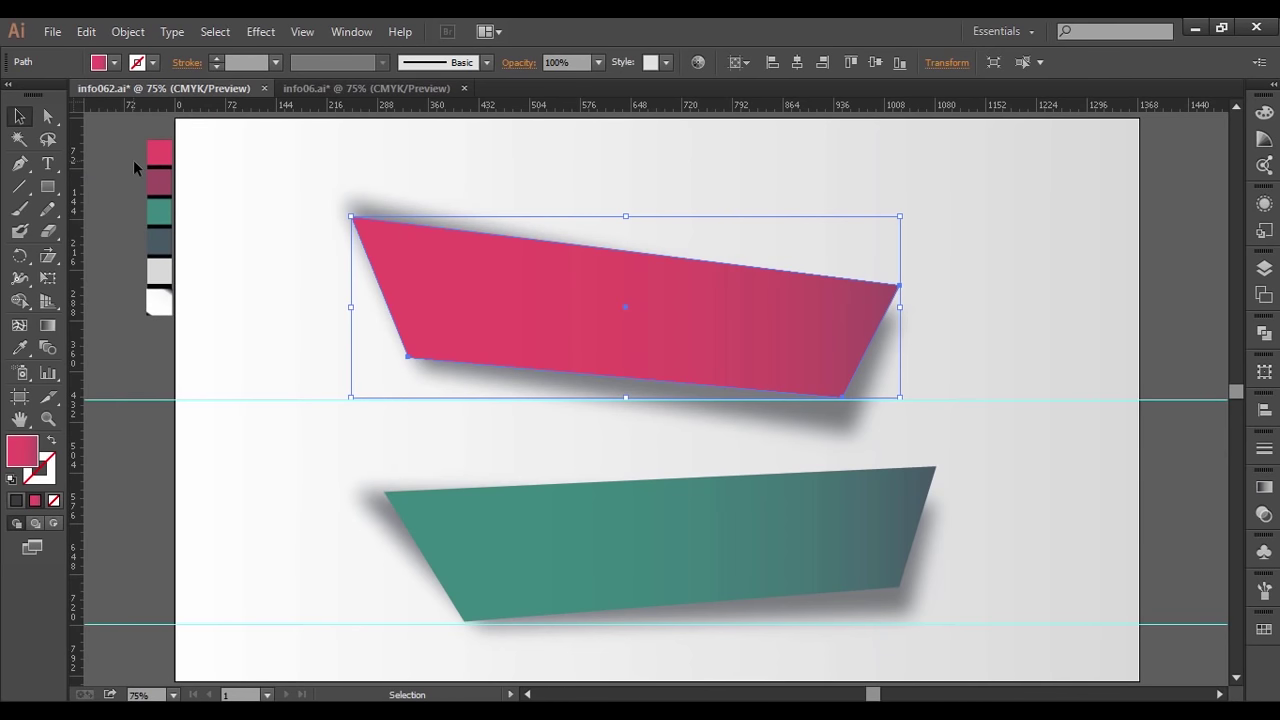
# - Reflect the pasted pink banner copy vertically
pyautogui.rightClick(661, 303)
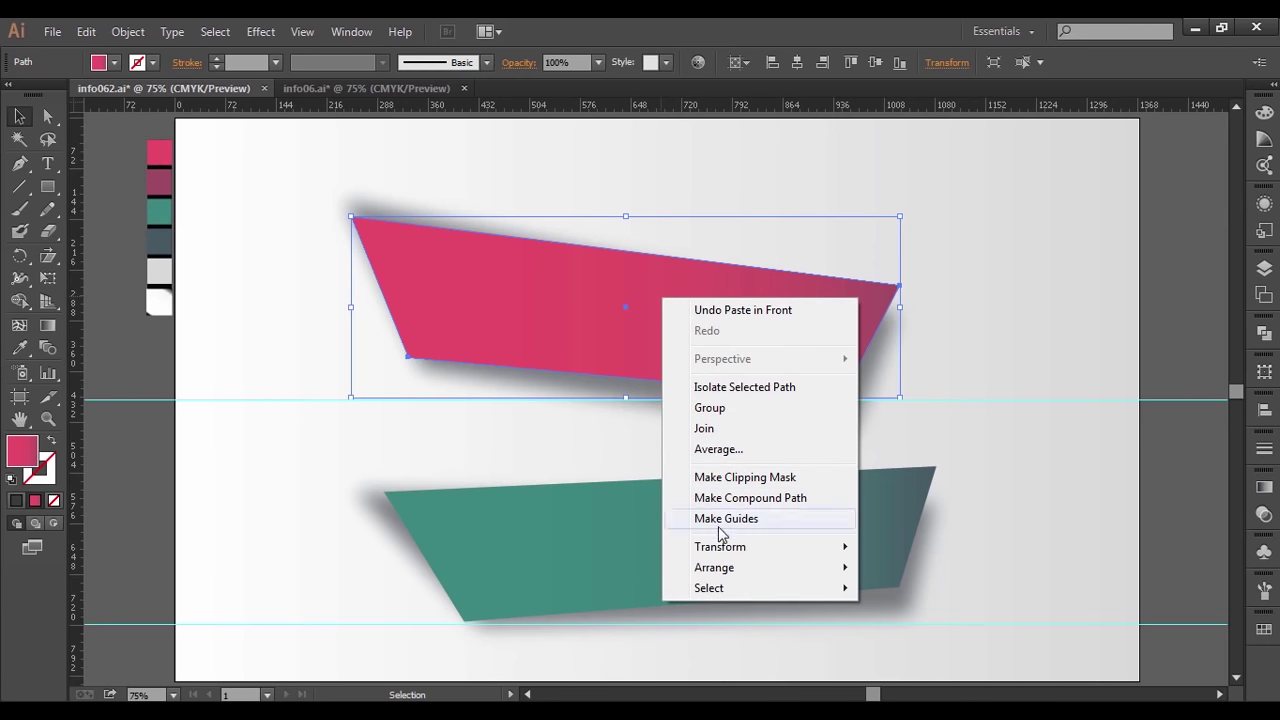
pyautogui.moveTo(720, 547)
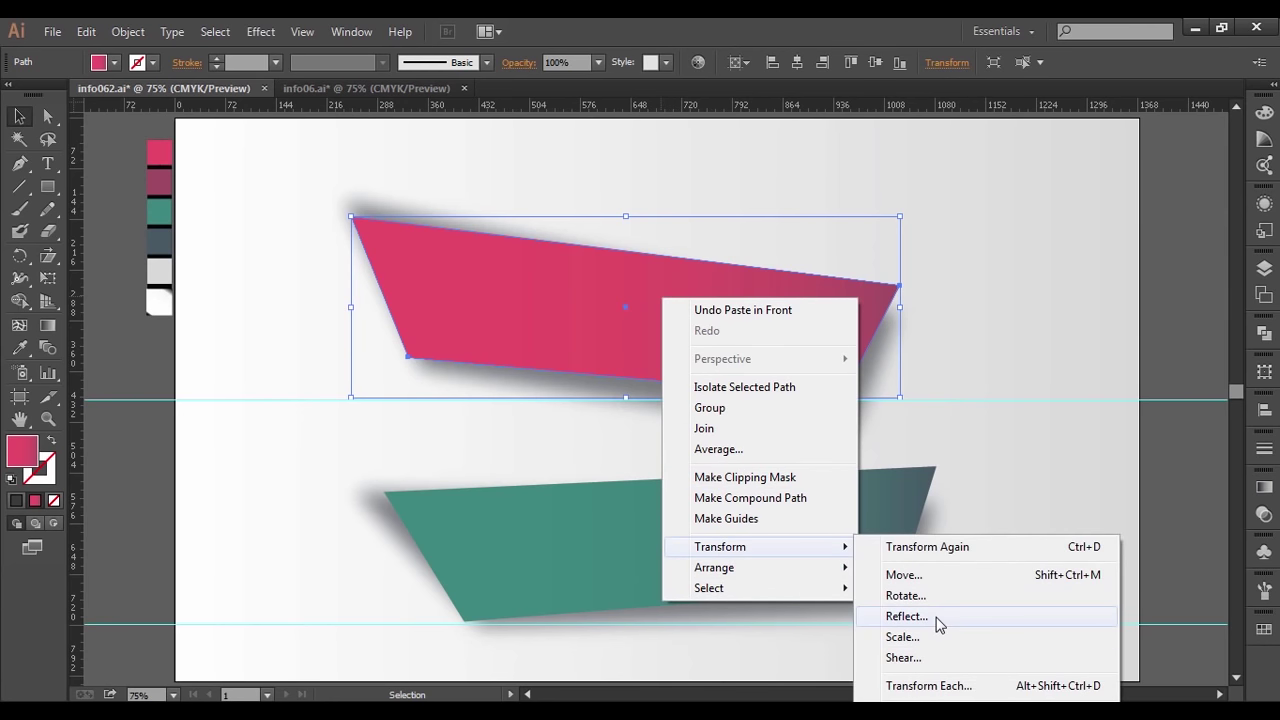
pyautogui.click(935, 617)
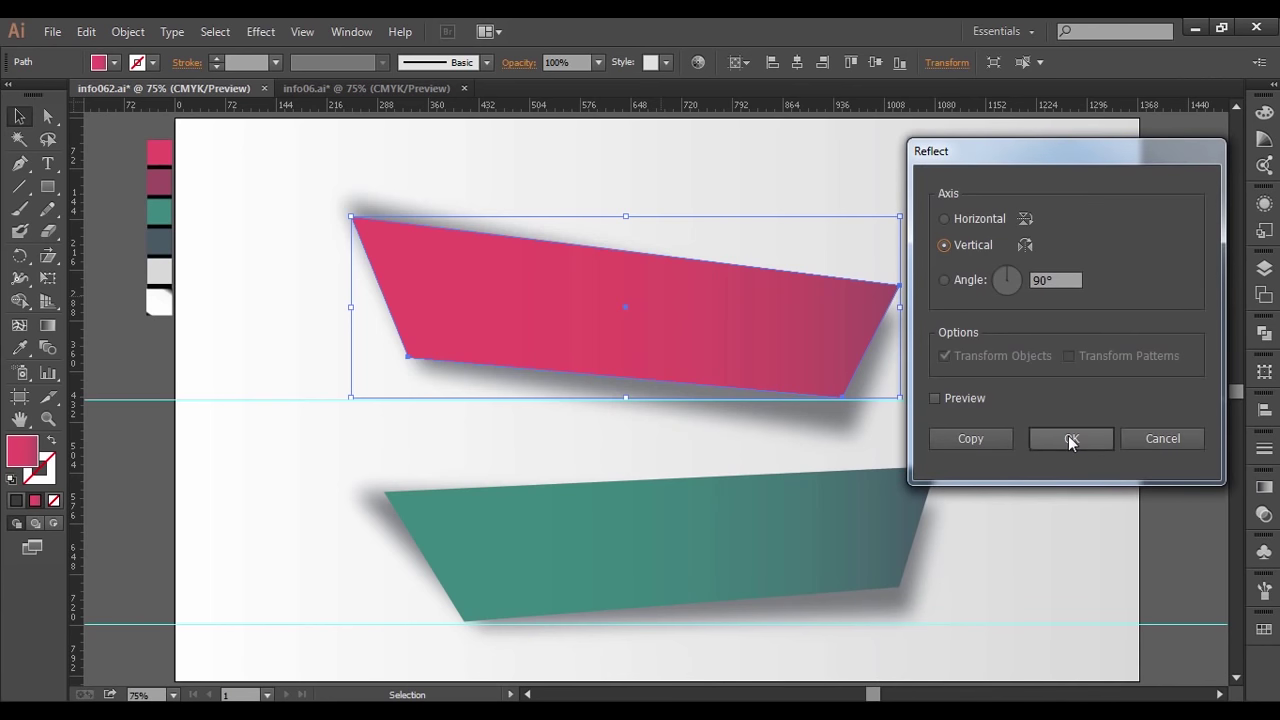
pyautogui.click(1067, 437)
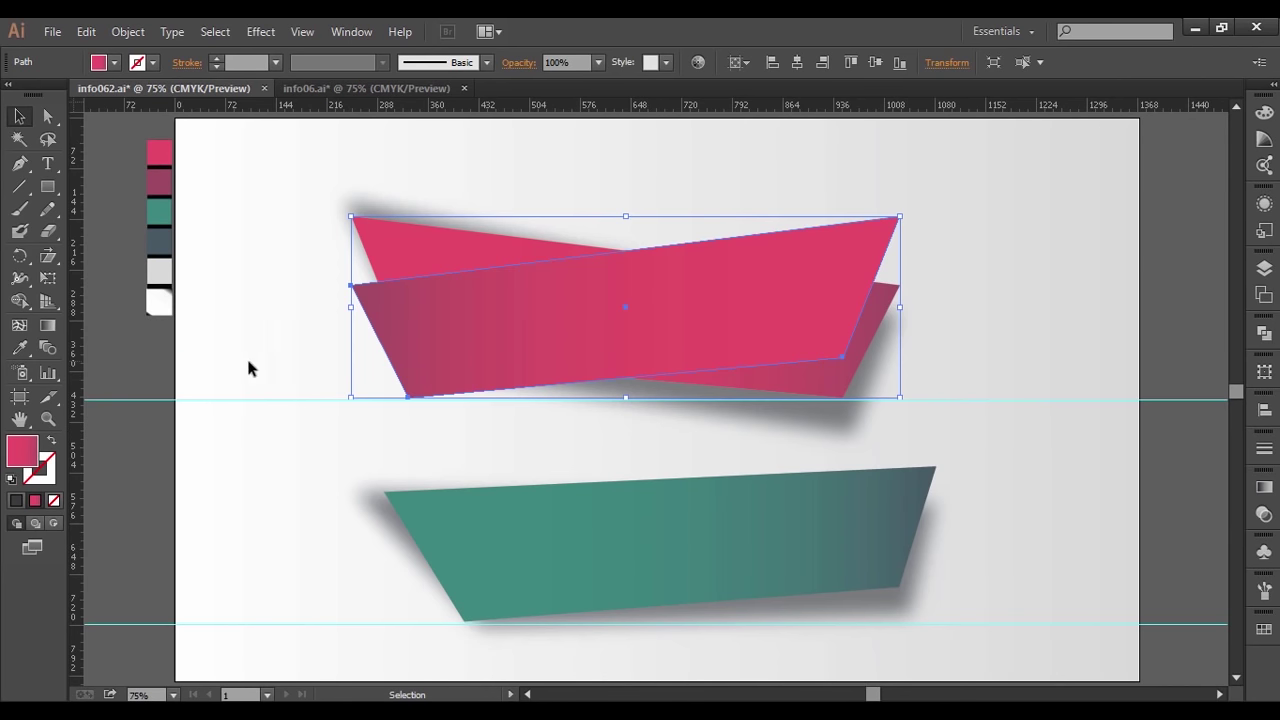
# - Fill the mirrored copy with the white-to-black gradient, angled diagonally with black at upper right
pyautogui.click(19, 347)
pyautogui.click(166, 297)
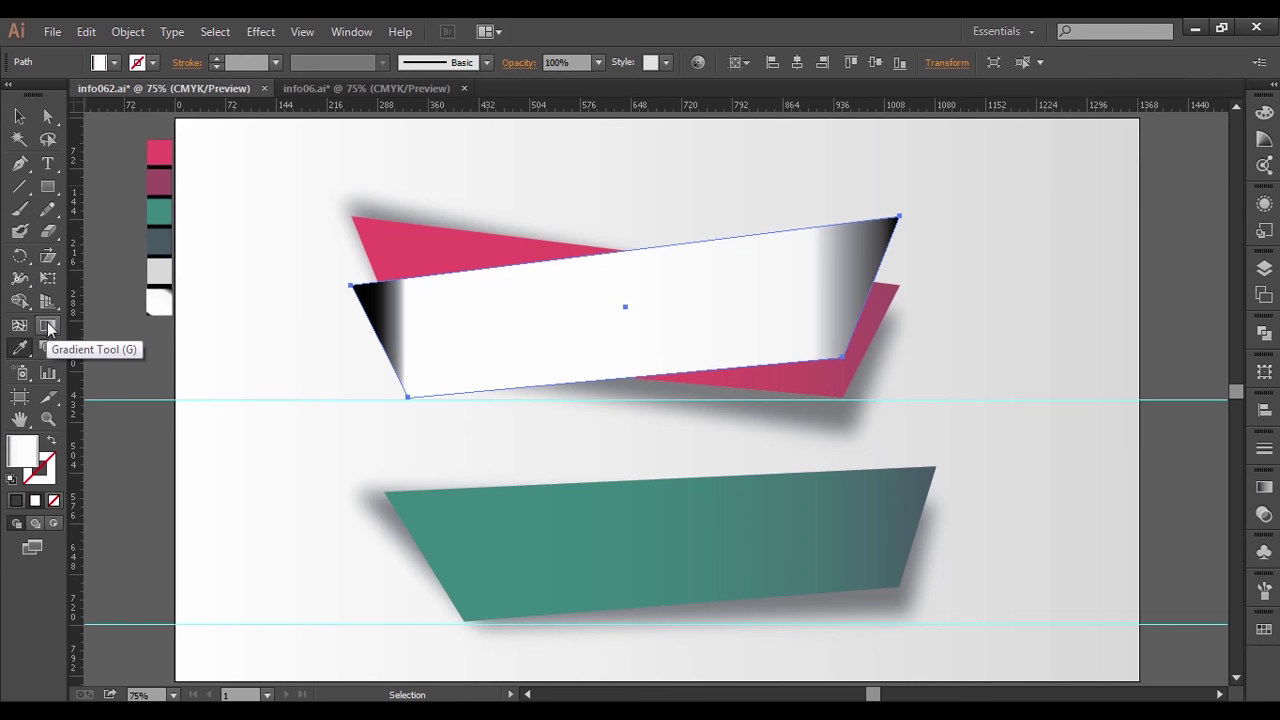
pyautogui.click(48, 327)
pyautogui.moveTo(430, 401); pyautogui.dragTo(831, 209)
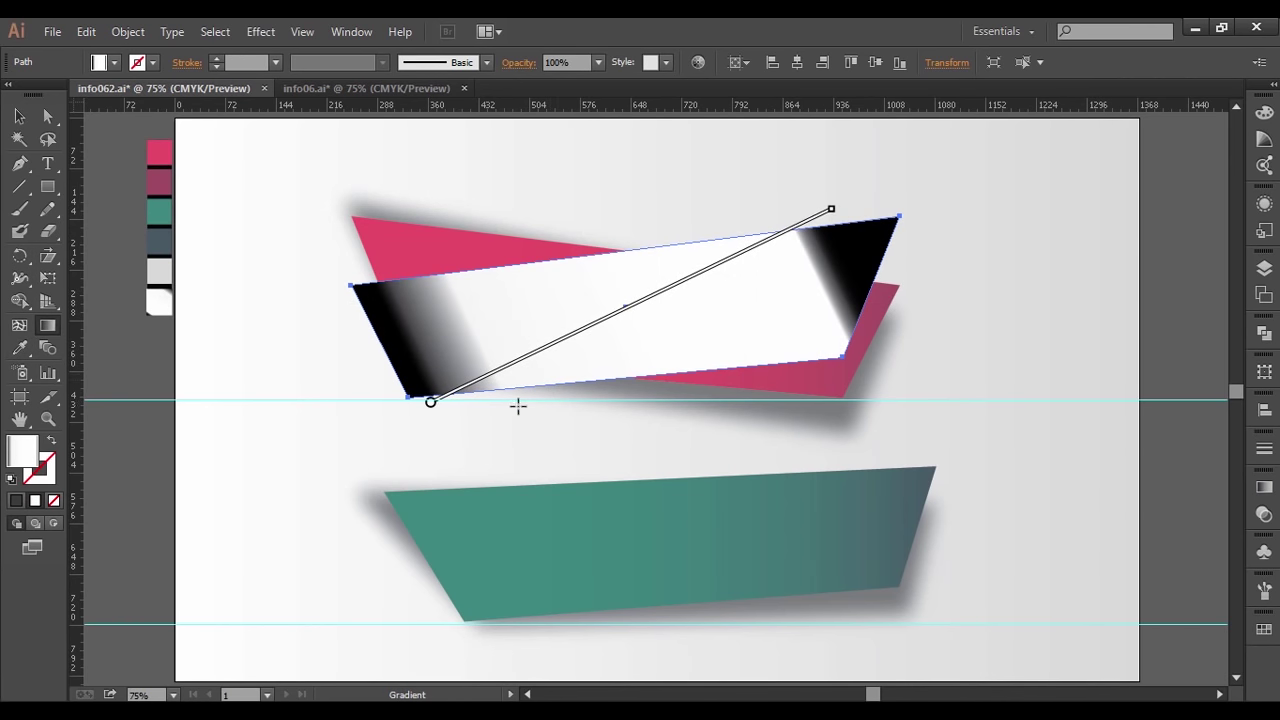
pyautogui.moveTo(472, 411); pyautogui.dragTo(636, 279)
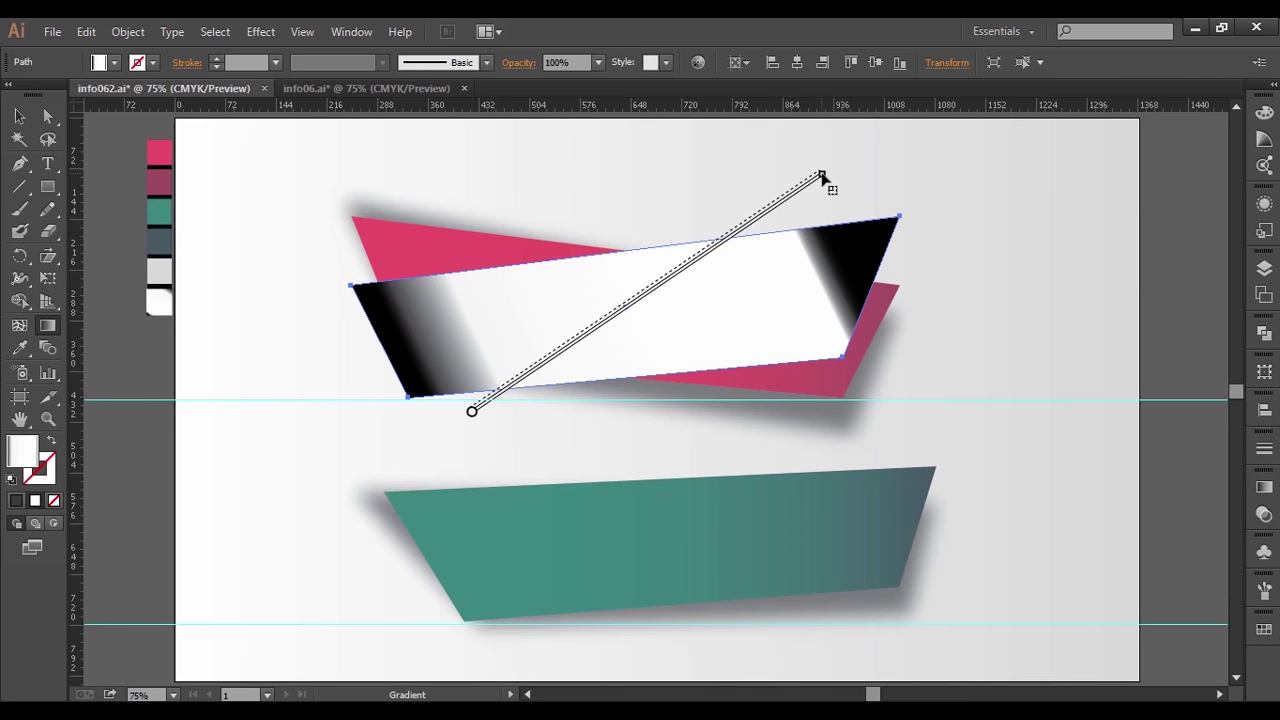
pyautogui.moveTo(532, 406)
pyautogui.mouseDown()
pyautogui.moveTo(597, 316)
pyautogui.moveTo(777, 177)
pyautogui.moveTo(745, 145)
pyautogui.mouseUp()
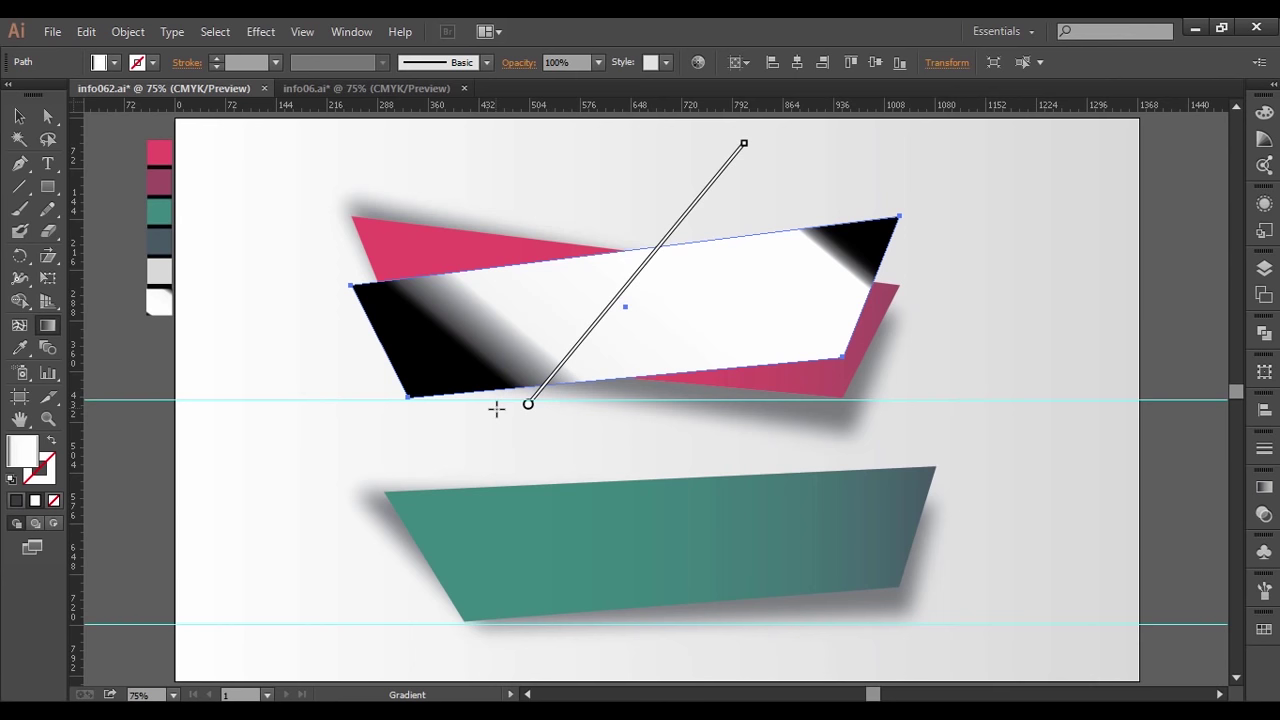
pyautogui.moveTo(500, 412); pyautogui.dragTo(677, 202)
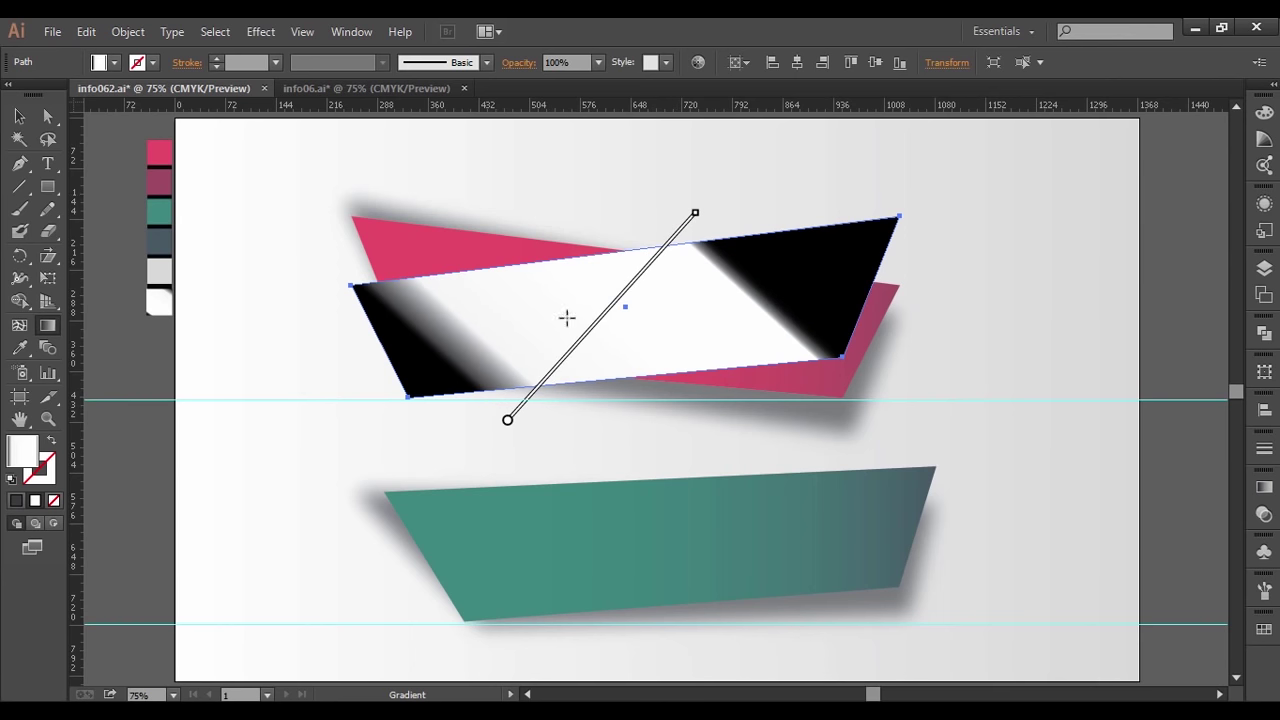
pyautogui.moveTo(478, 416); pyautogui.dragTo(615, 176)
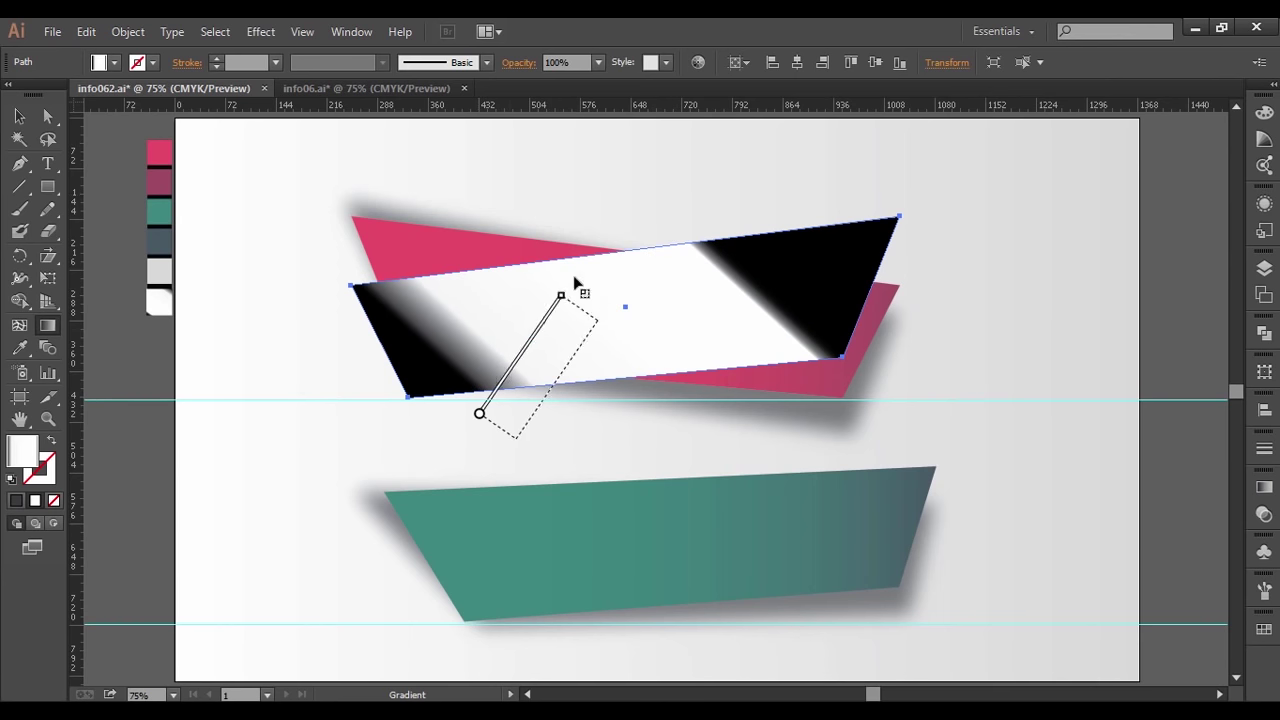
# - Move the gradient from fill to stroke and set the stroke weight to 2 pt
pyautogui.click(22, 119)
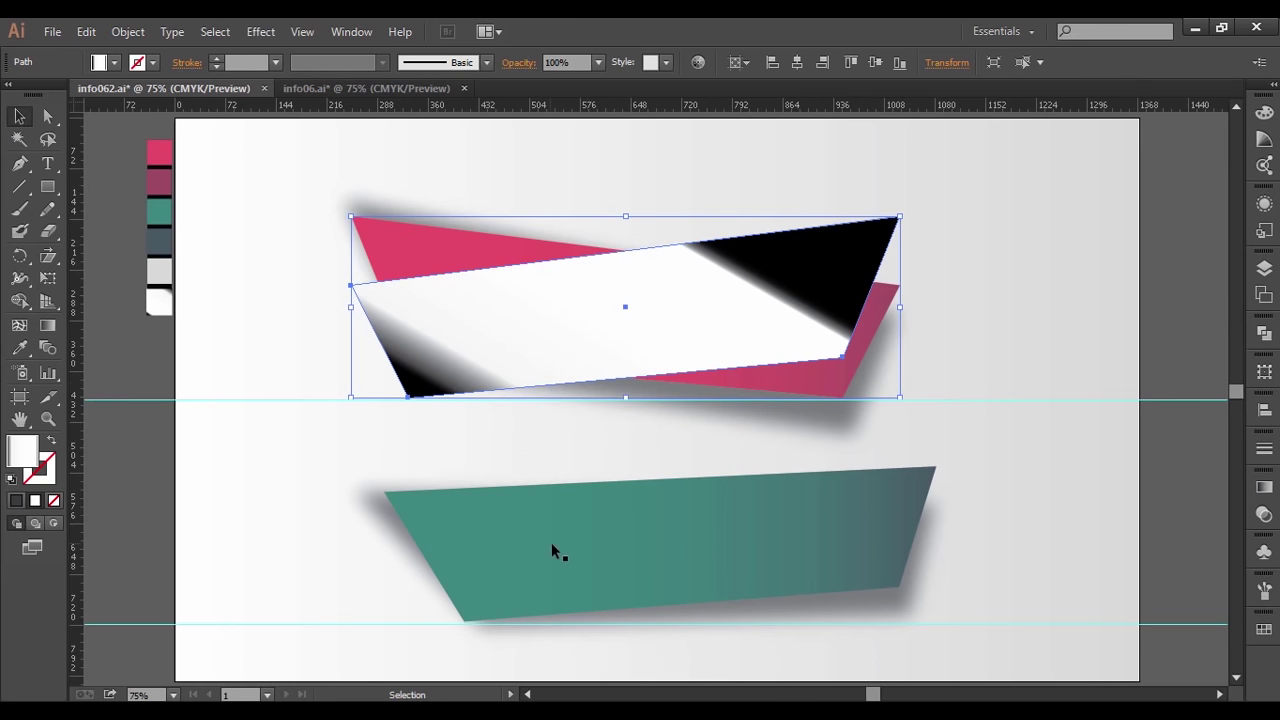
pyautogui.click(51, 441)
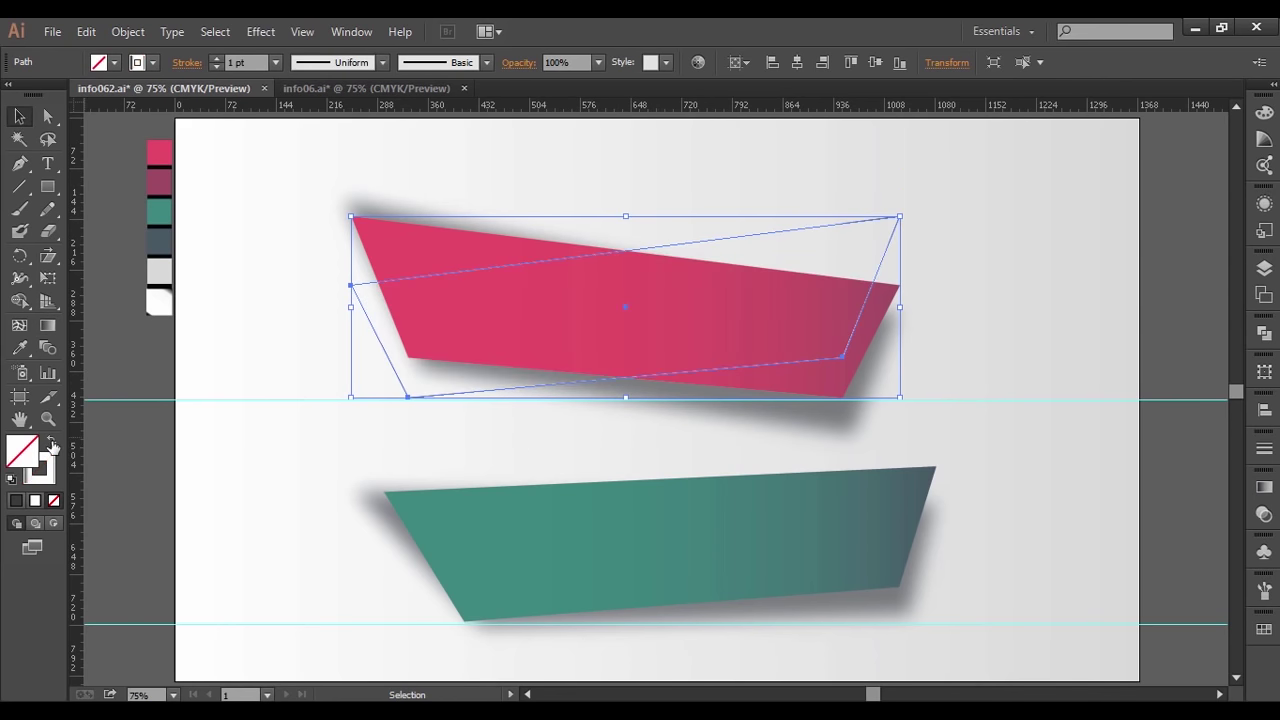
pyautogui.click(276, 63)
pyautogui.click(296, 167)
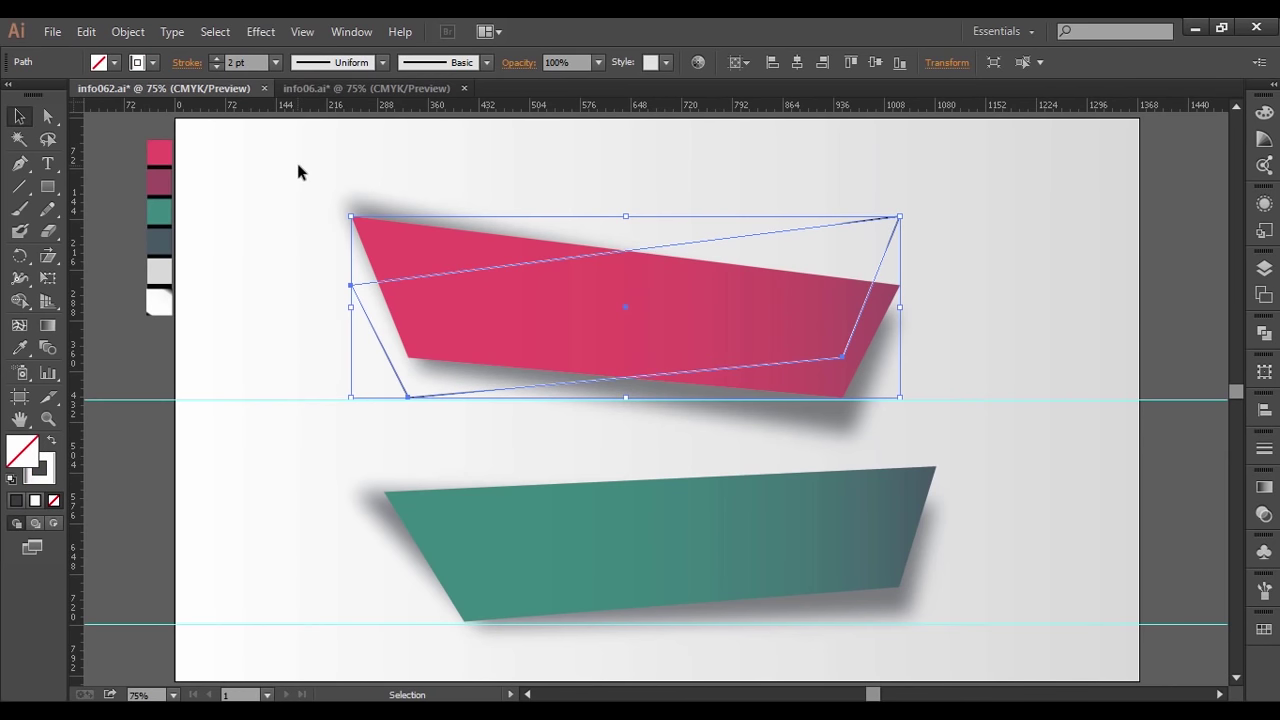
pyautogui.click(20, 118)
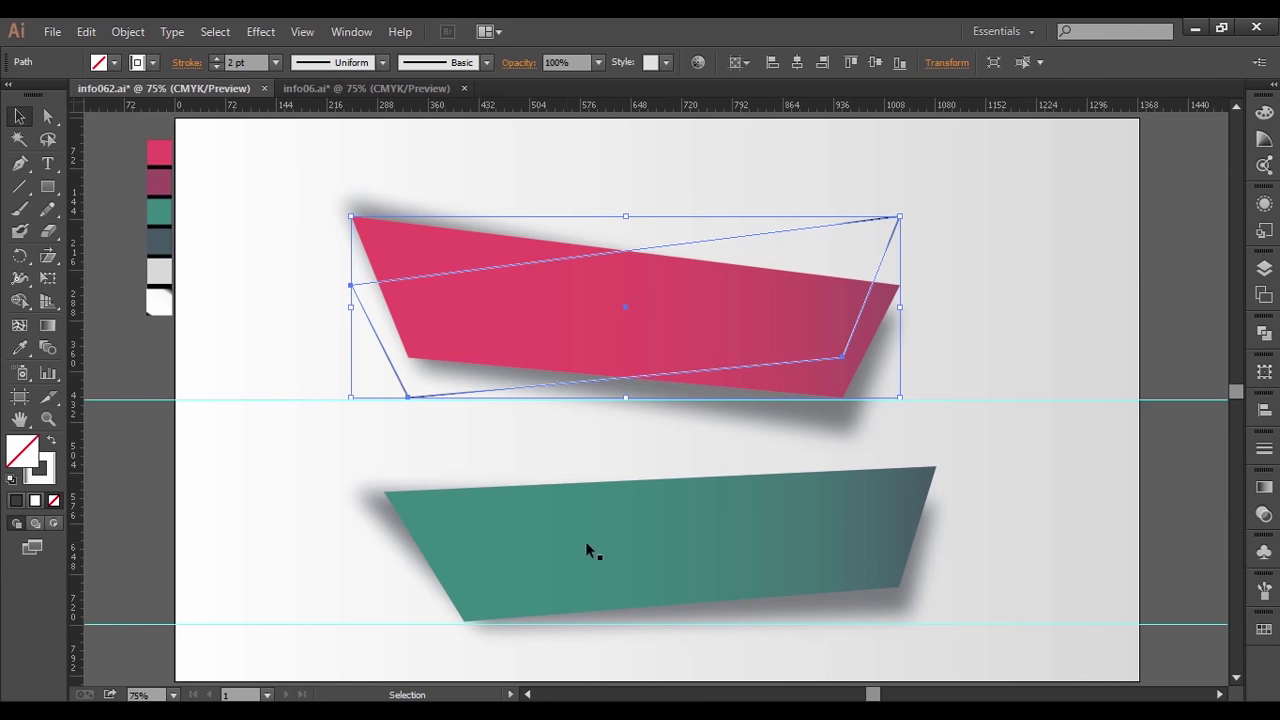
pyautogui.click(634, 571)
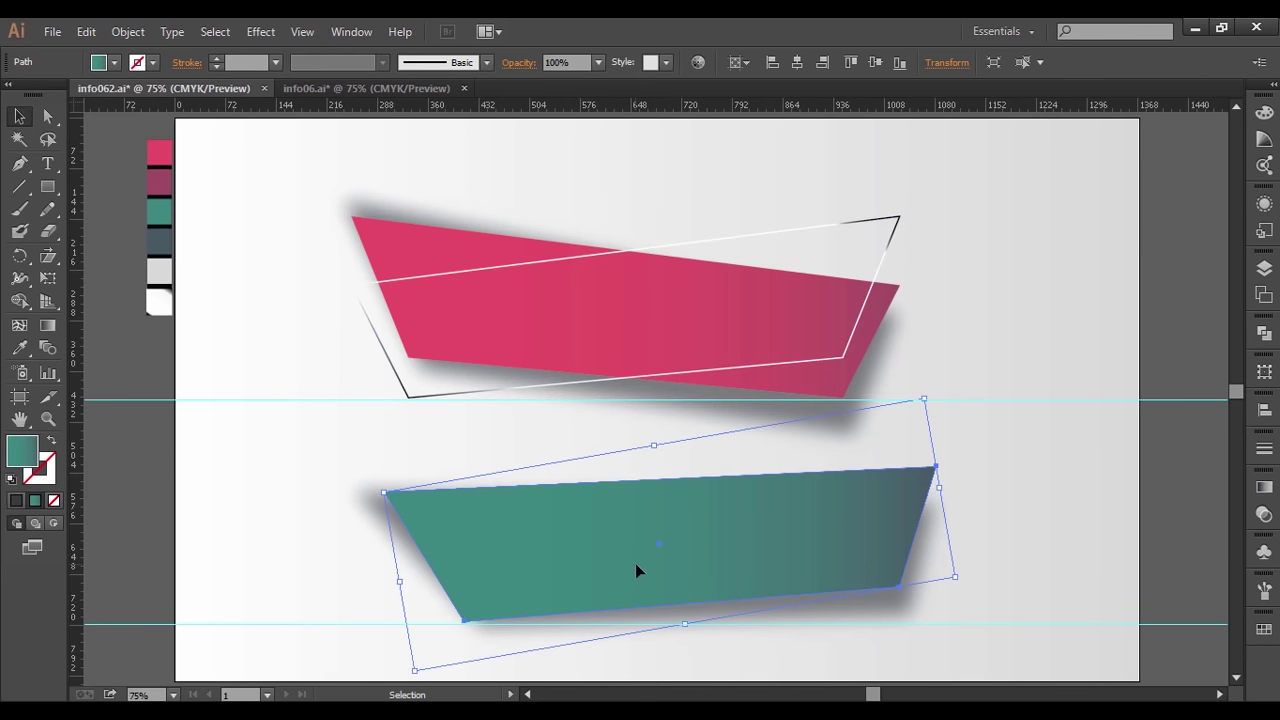
# - Copy the teal banner and paste the copy in front of it
pyautogui.click(86, 31)
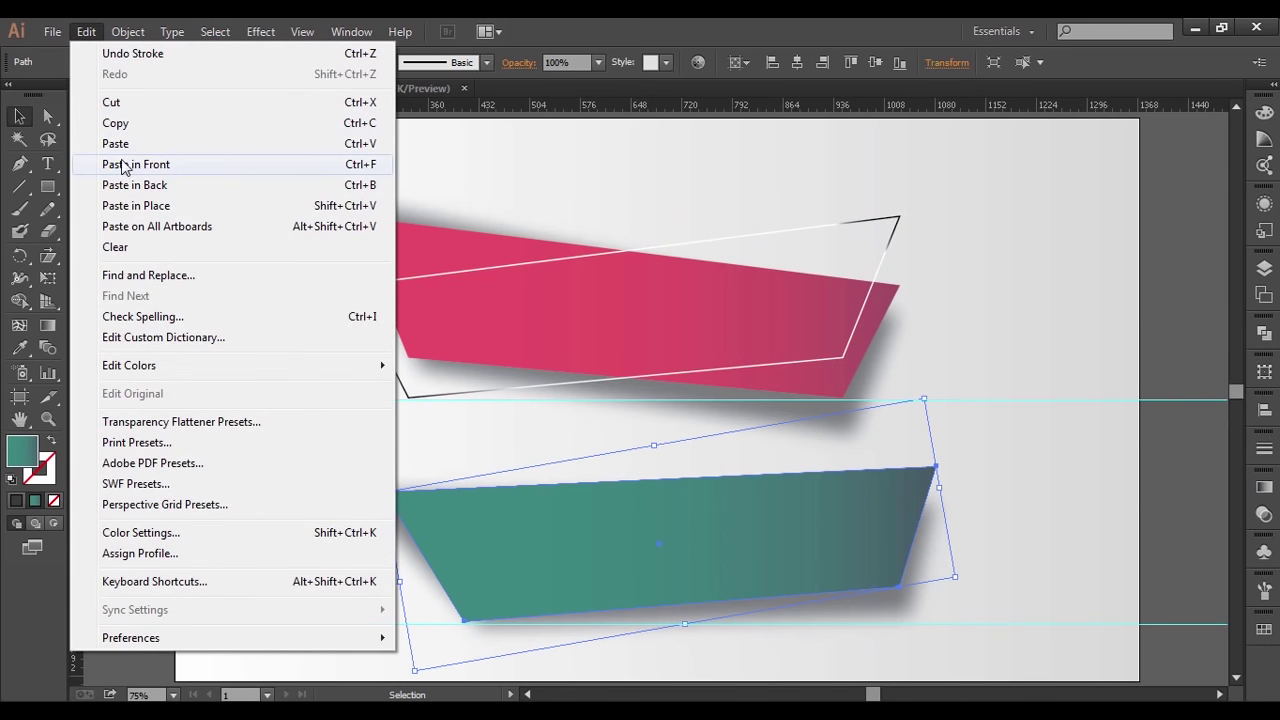
pyautogui.click(118, 123)
pyautogui.click(86, 31)
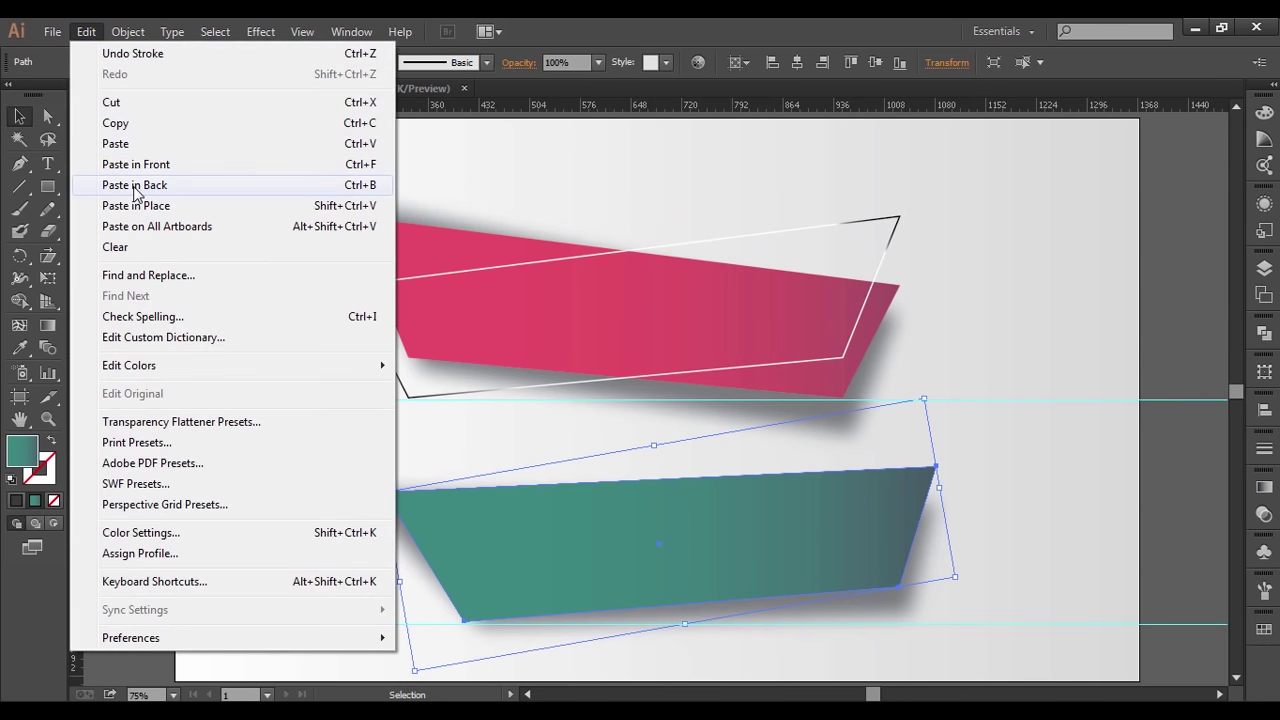
pyautogui.click(135, 165)
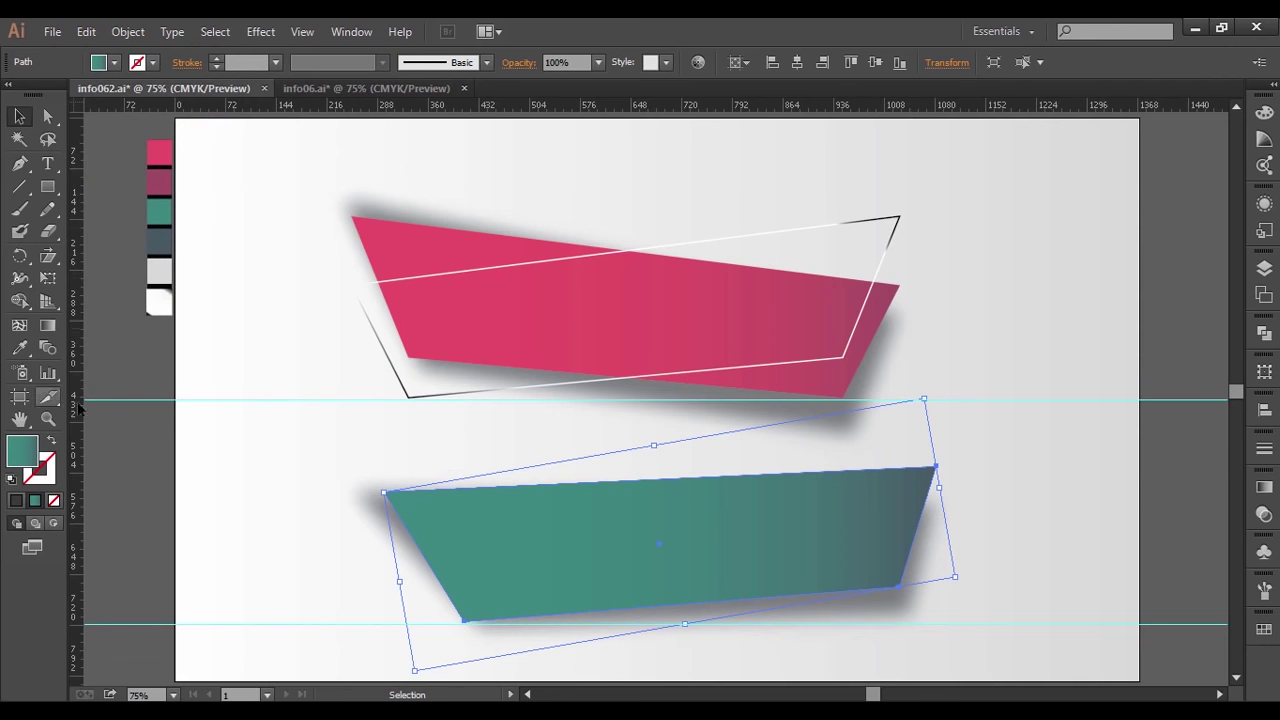
# - Give the teal copy the white-to-black gradient and reflect it vertically
pyautogui.press('i')
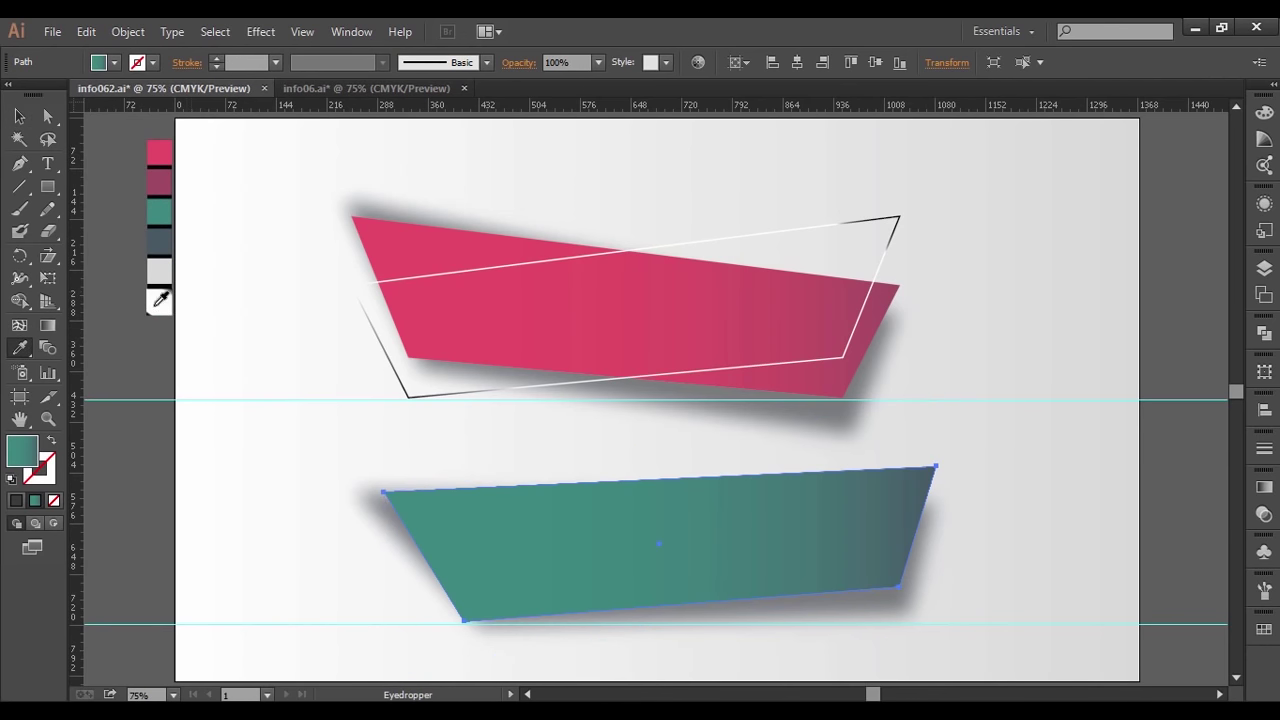
pyautogui.click(162, 294)
pyautogui.click(19, 116)
pyautogui.rightClick(612, 548)
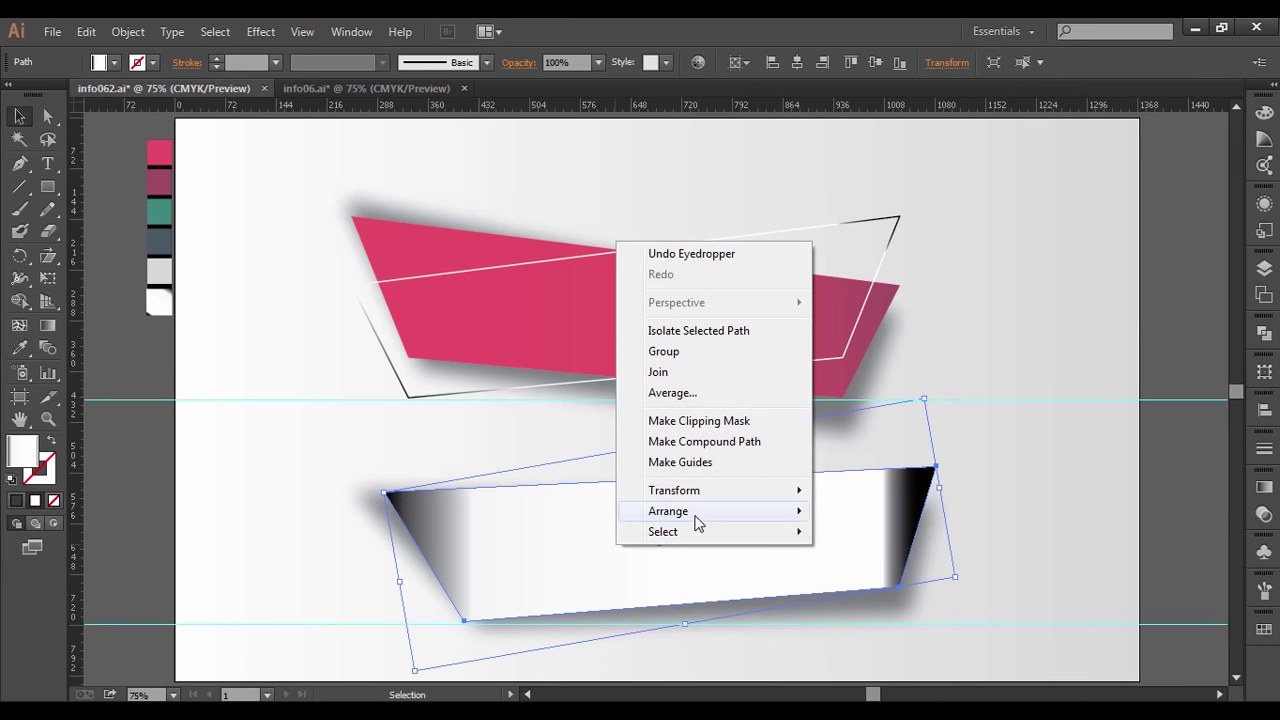
pyautogui.moveTo(674, 490)
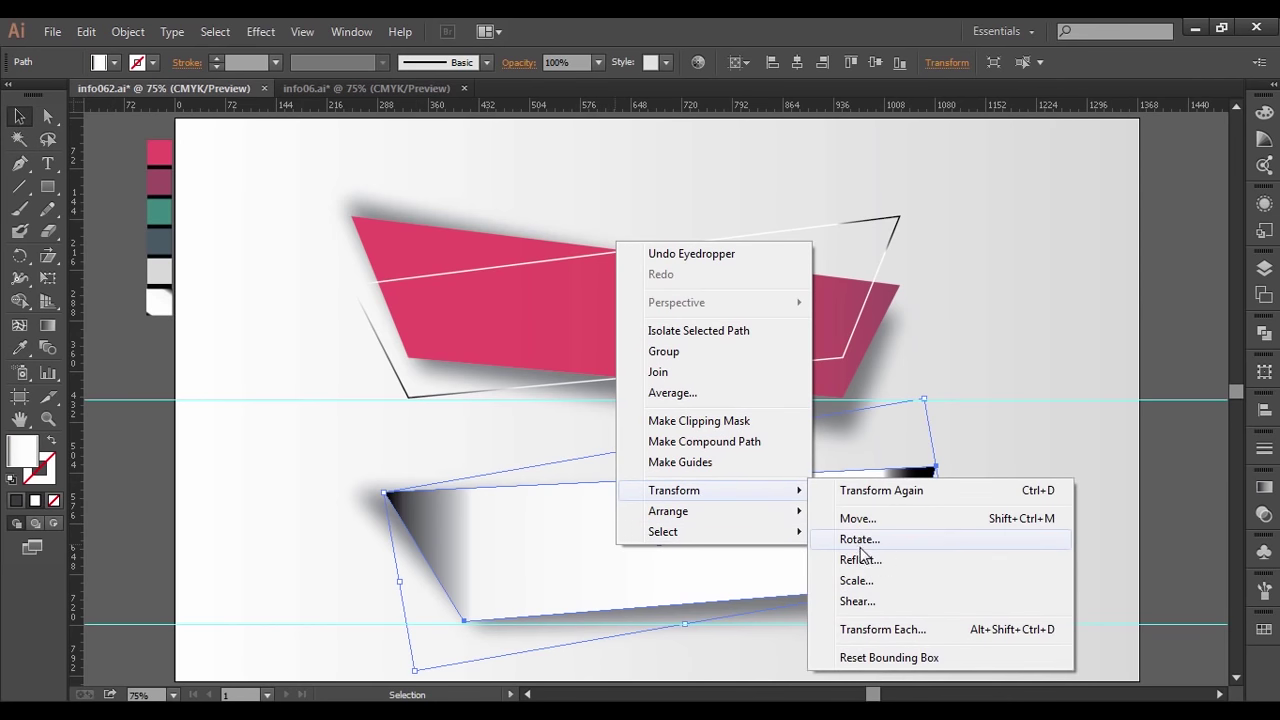
pyautogui.click(860, 559)
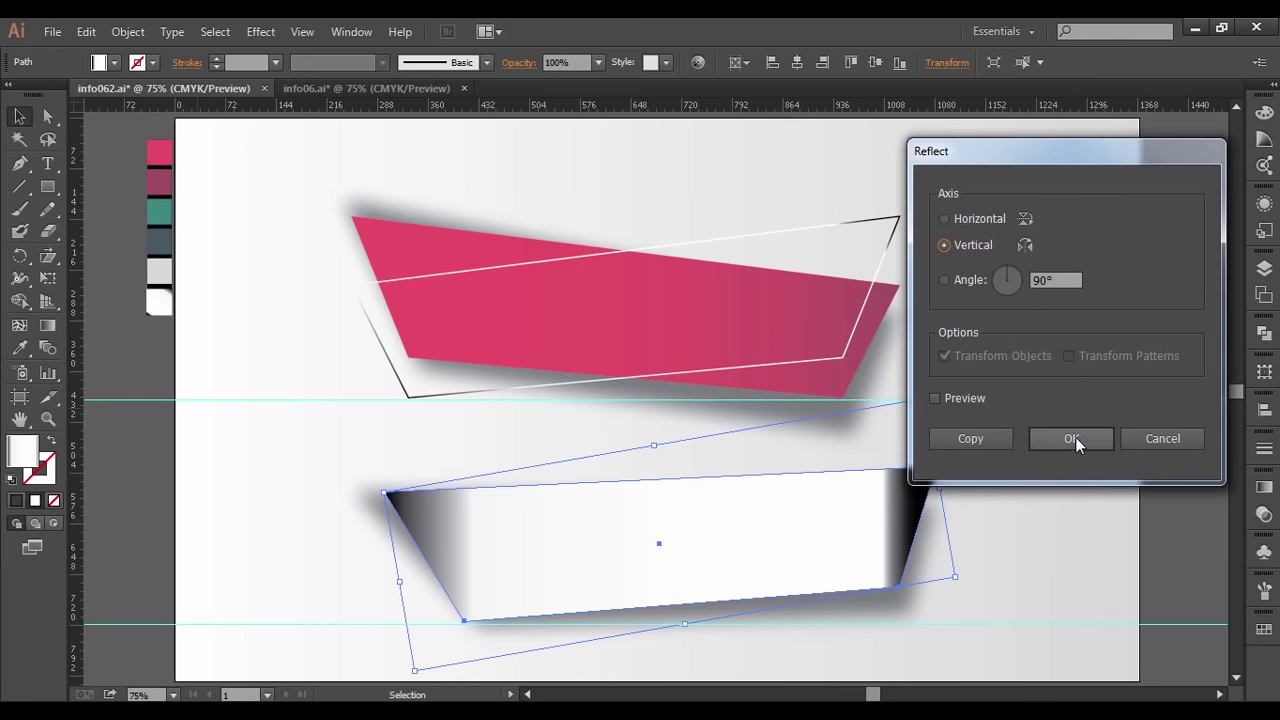
pyautogui.click(1073, 439)
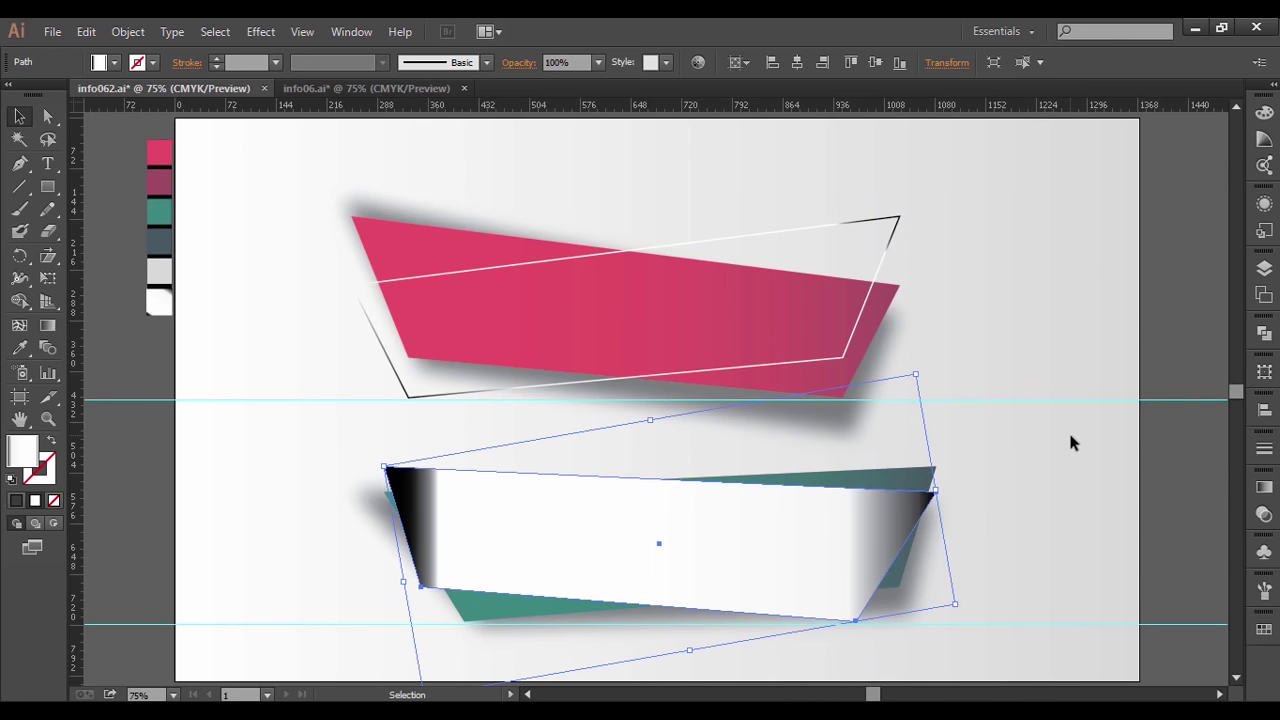
# - Redraw the teal copy's gradient along a steep diagonal
pyautogui.click(48, 326)
pyautogui.moveTo(443, 630); pyautogui.dragTo(766, 475)
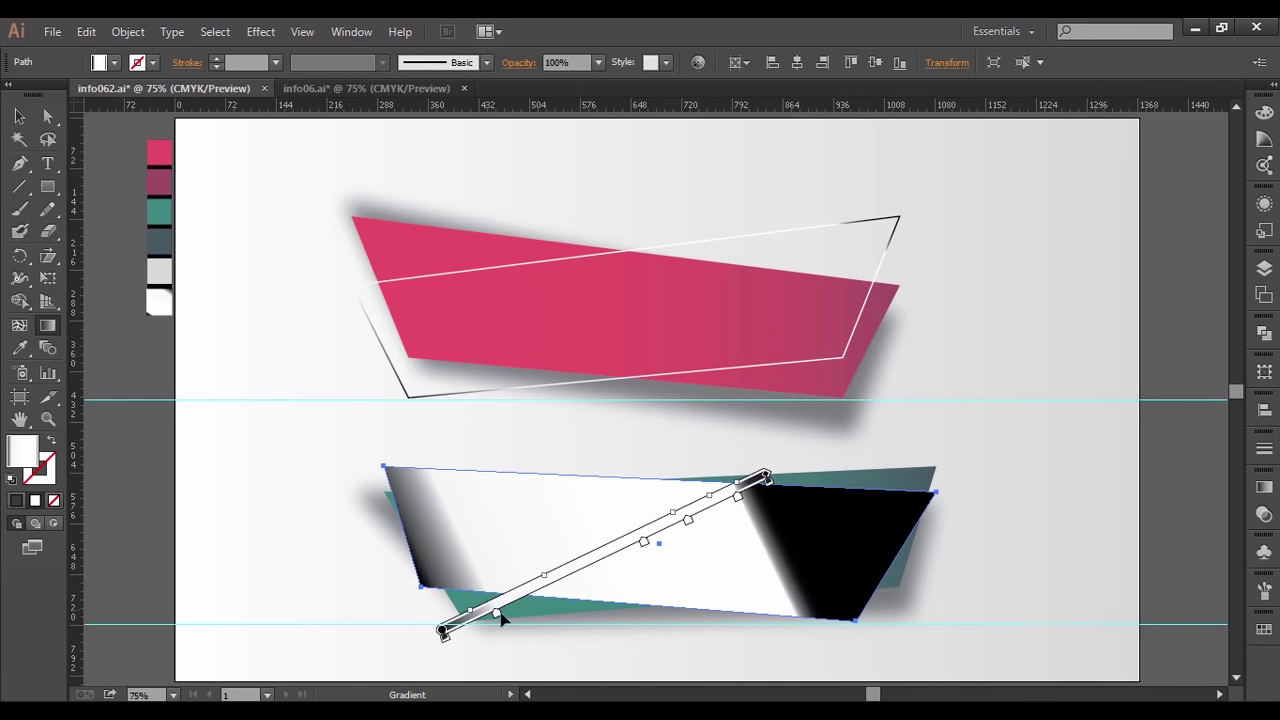
pyautogui.moveTo(460, 603); pyautogui.dragTo(611, 405)
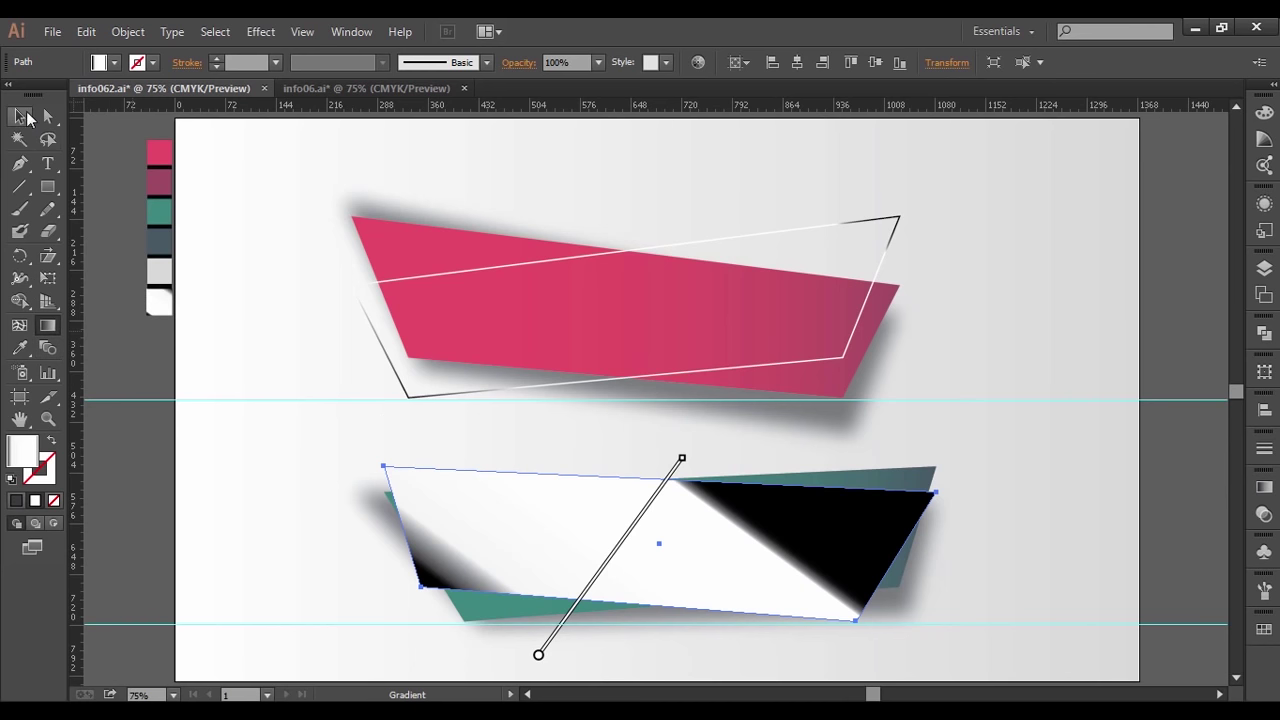
# - Move the teal copy's gradient to its stroke and set the weight to 2 pt
pyautogui.click(22, 116)
pyautogui.click(52, 444)
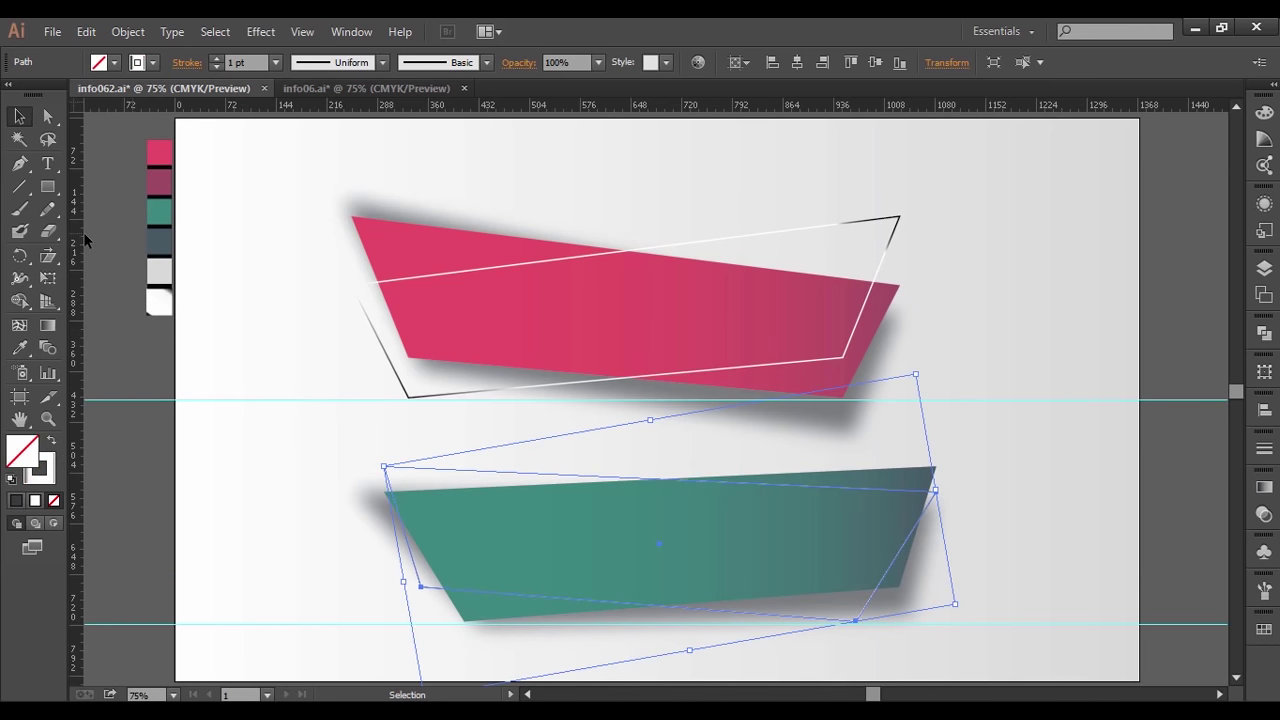
pyautogui.click(275, 62)
pyautogui.click(296, 165)
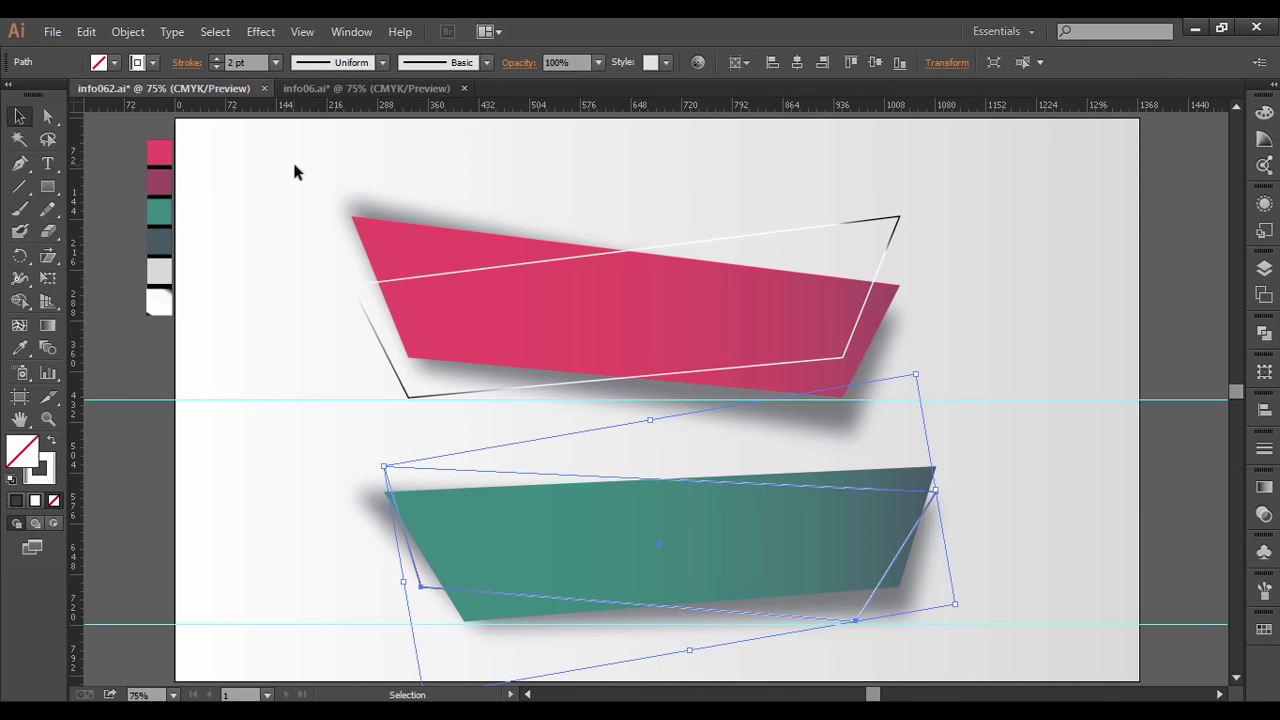
pyautogui.click(241, 184)
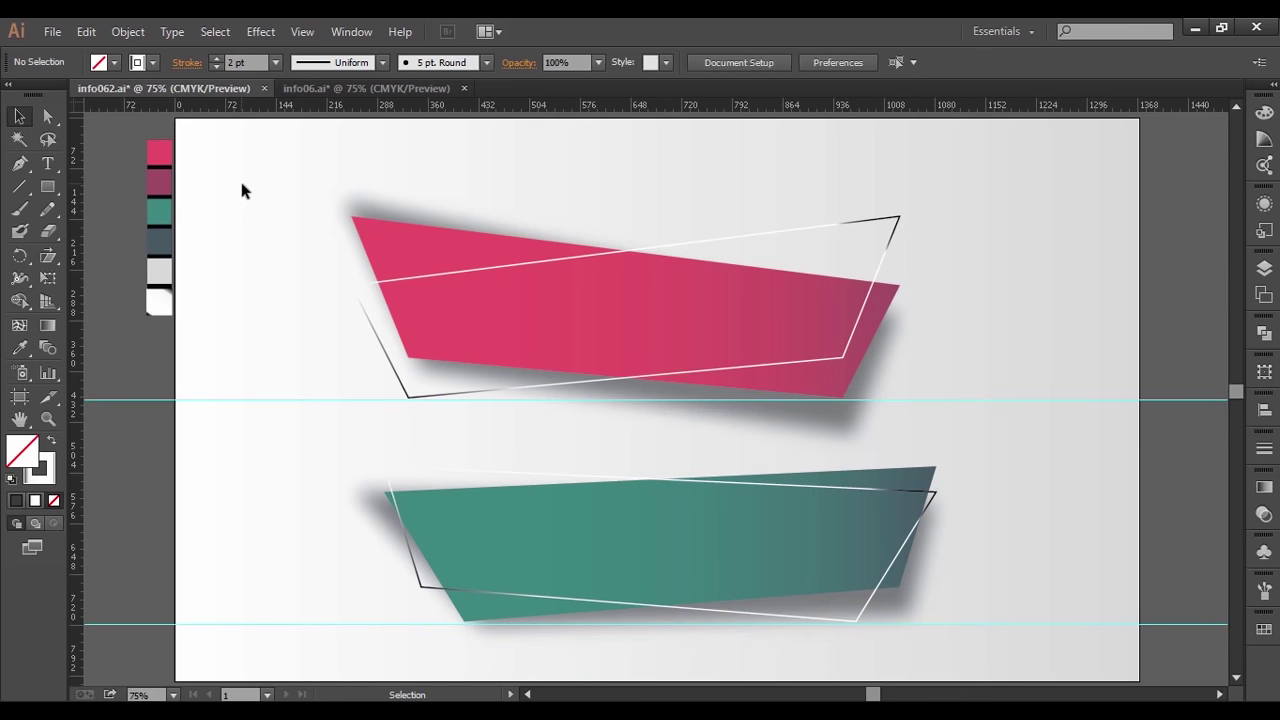
pyautogui.click(454, 399)
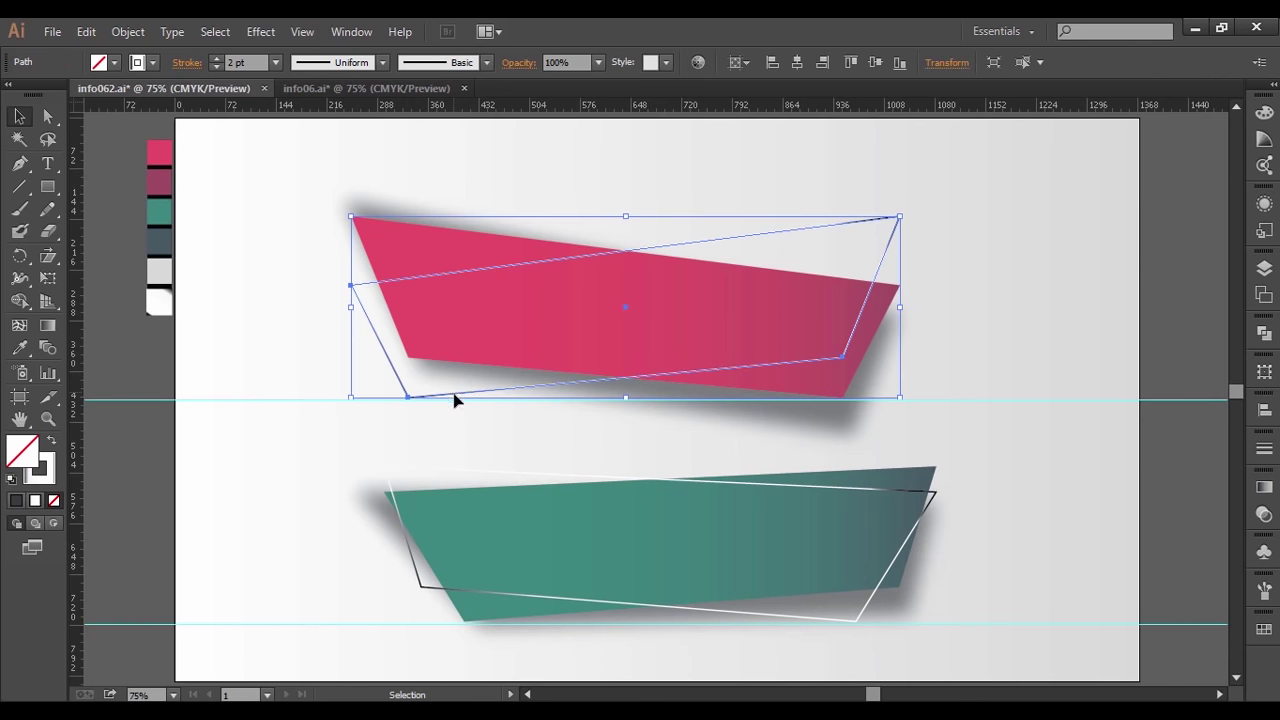
# - Pull both outline frames' right edges inward together, then deselect
pyautogui.keyDown('shift'); pyautogui.click(421, 588); pyautogui.keyUp('shift')
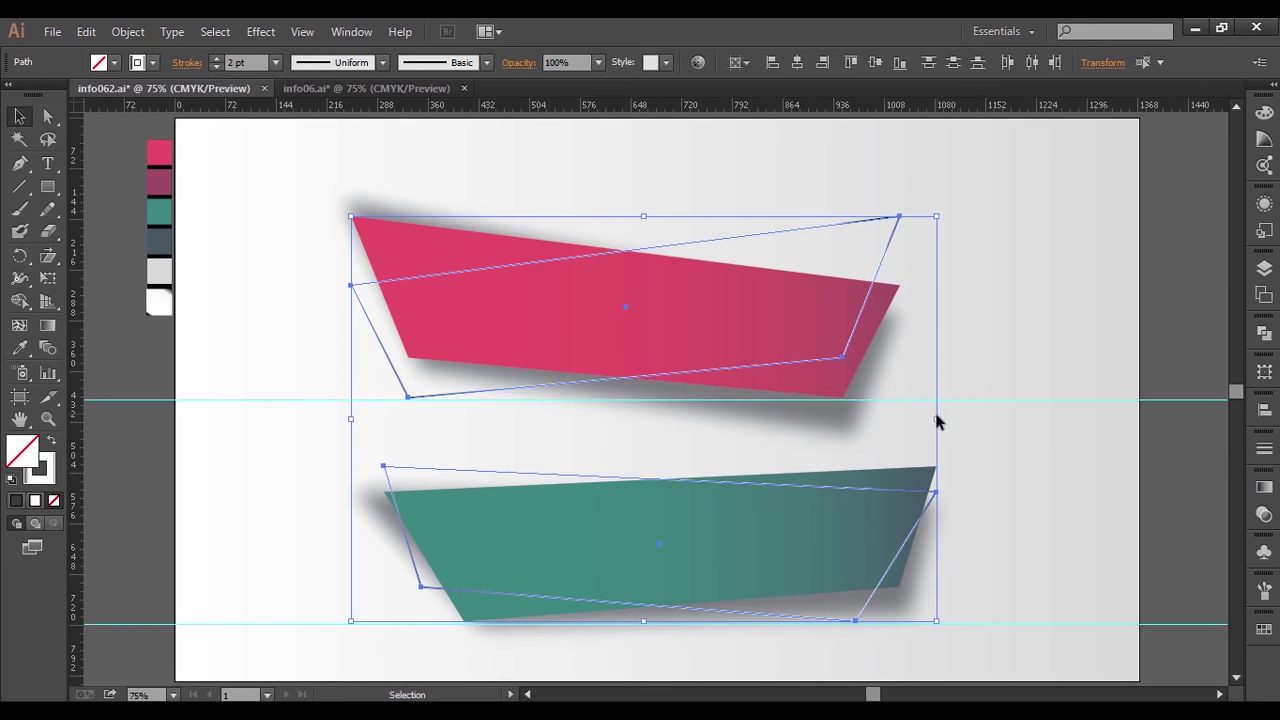
pyautogui.moveTo(940, 418); pyautogui.dragTo(915, 418)
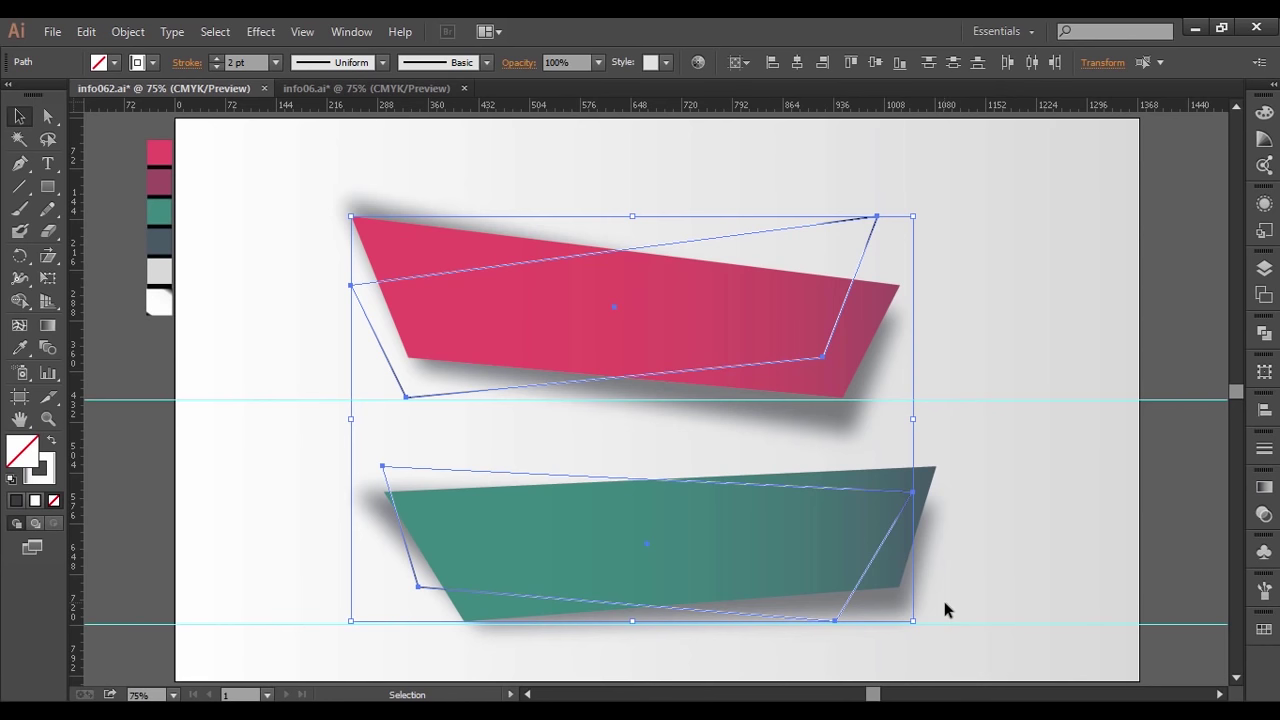
pyautogui.click(117, 137)
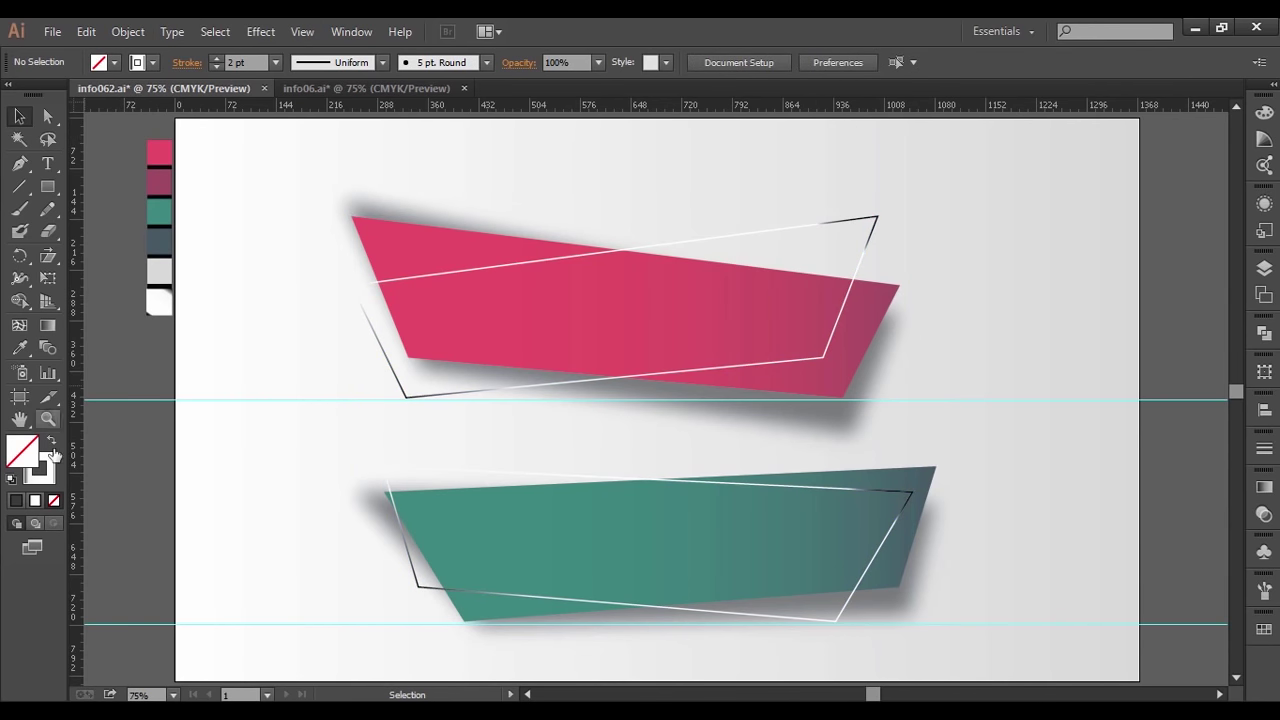
# - Set the fill colour to white and zoom in around both banners
pyautogui.click(20, 163)
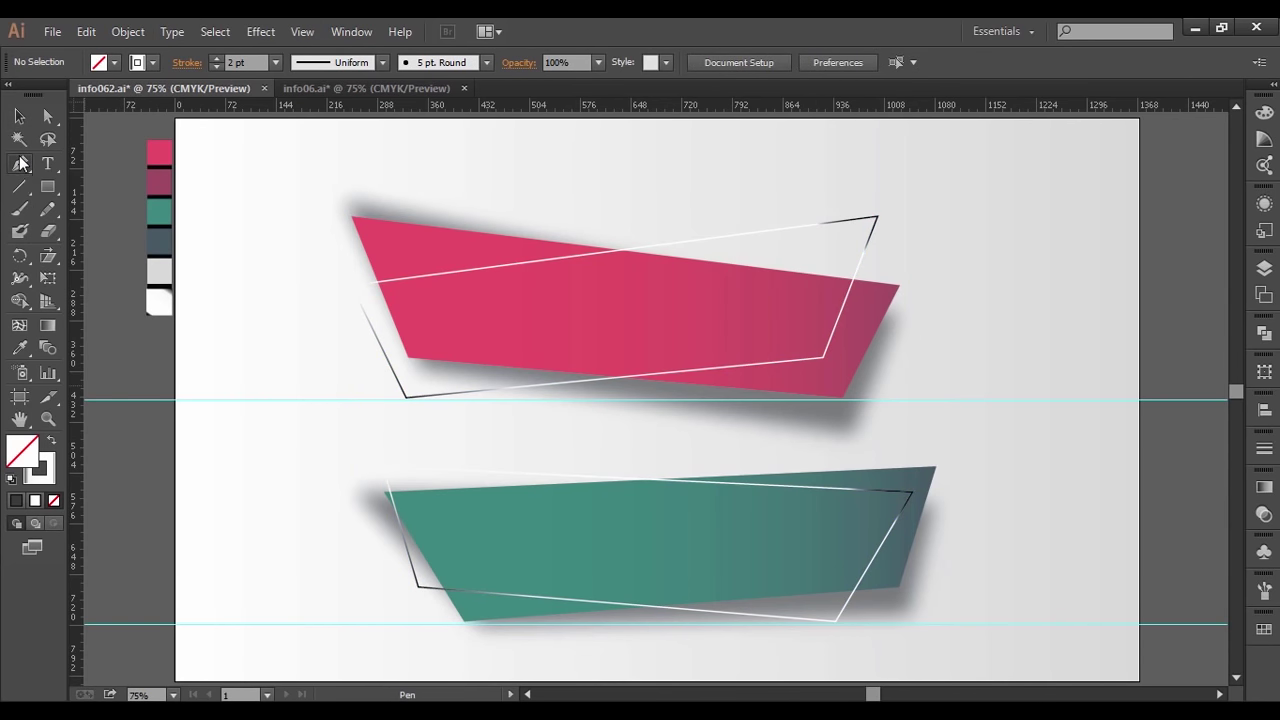
pyautogui.click(115, 62)
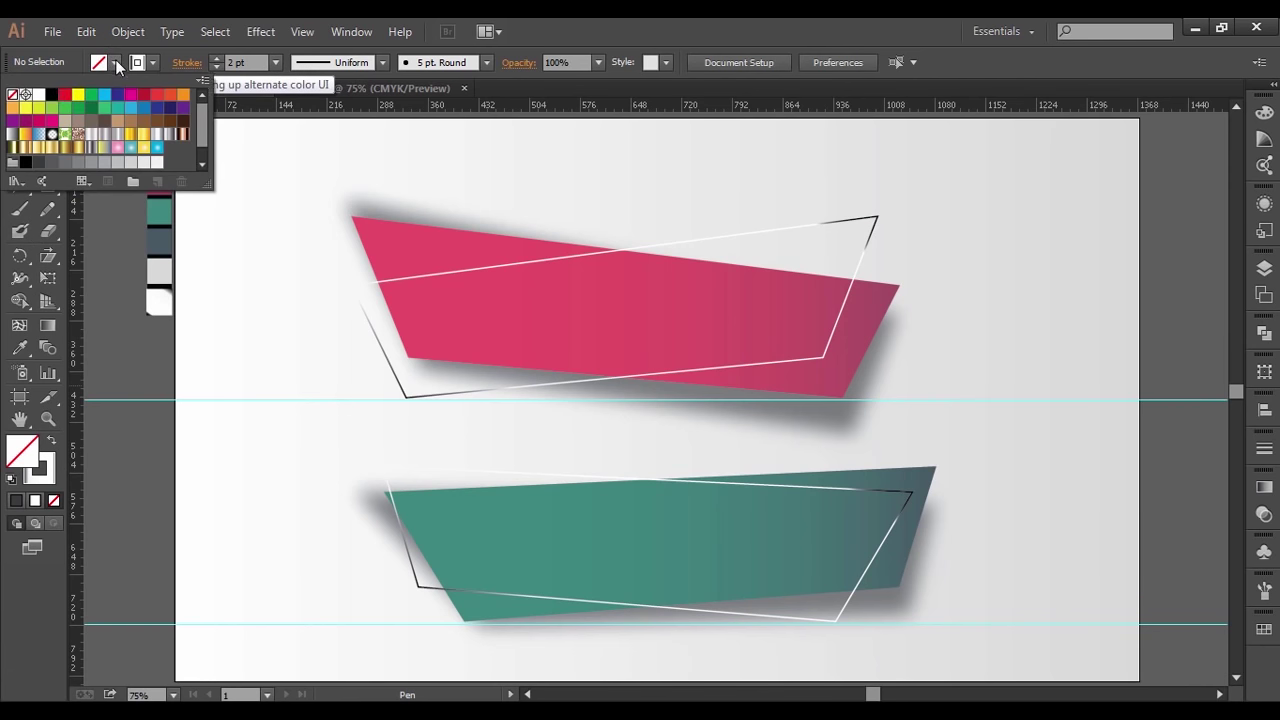
pyautogui.click(38, 94)
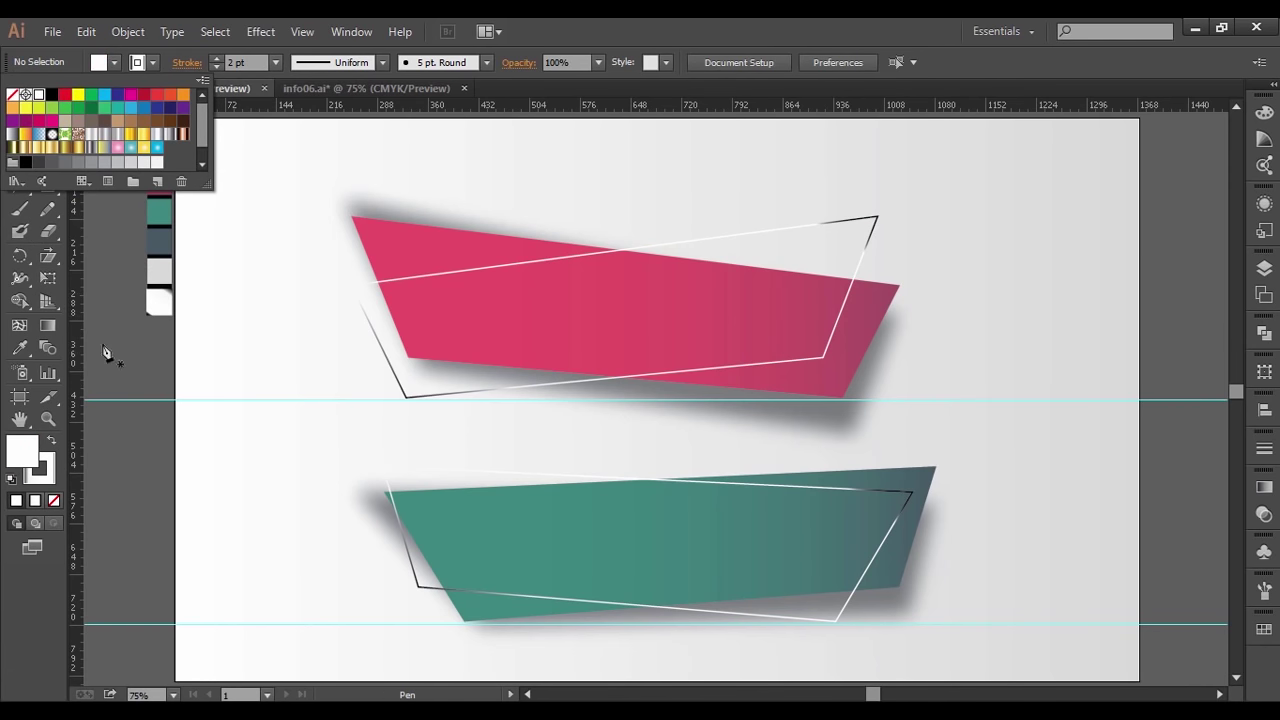
pyautogui.click(55, 423)
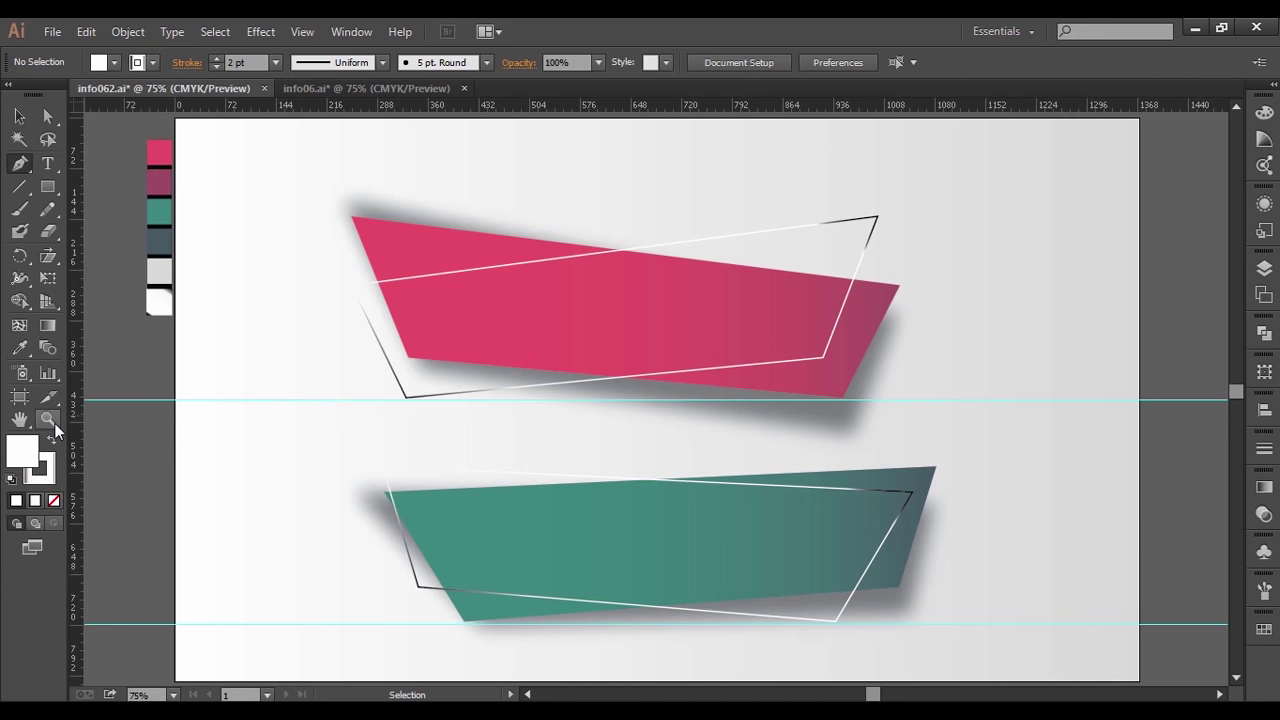
pyautogui.click(44, 421)
pyautogui.moveTo(304, 221); pyautogui.dragTo(887, 480)
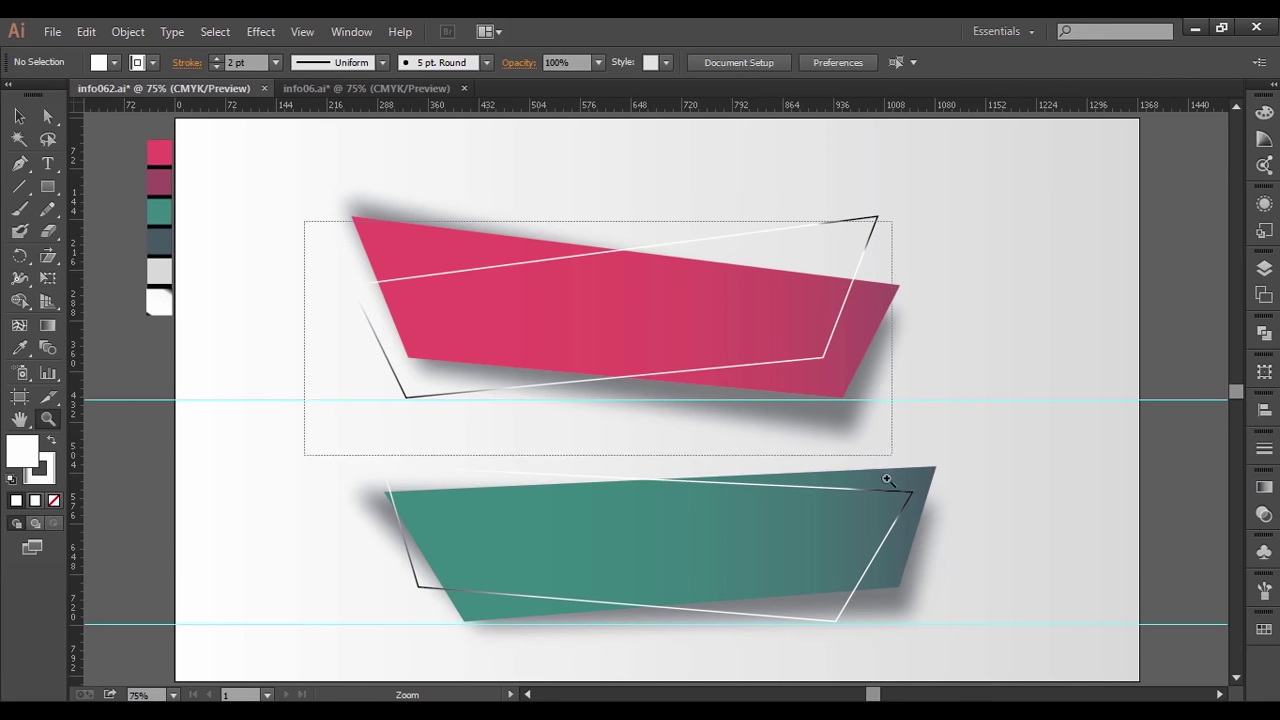
pyautogui.moveTo(887, 480); pyautogui.dragTo(912, 629)
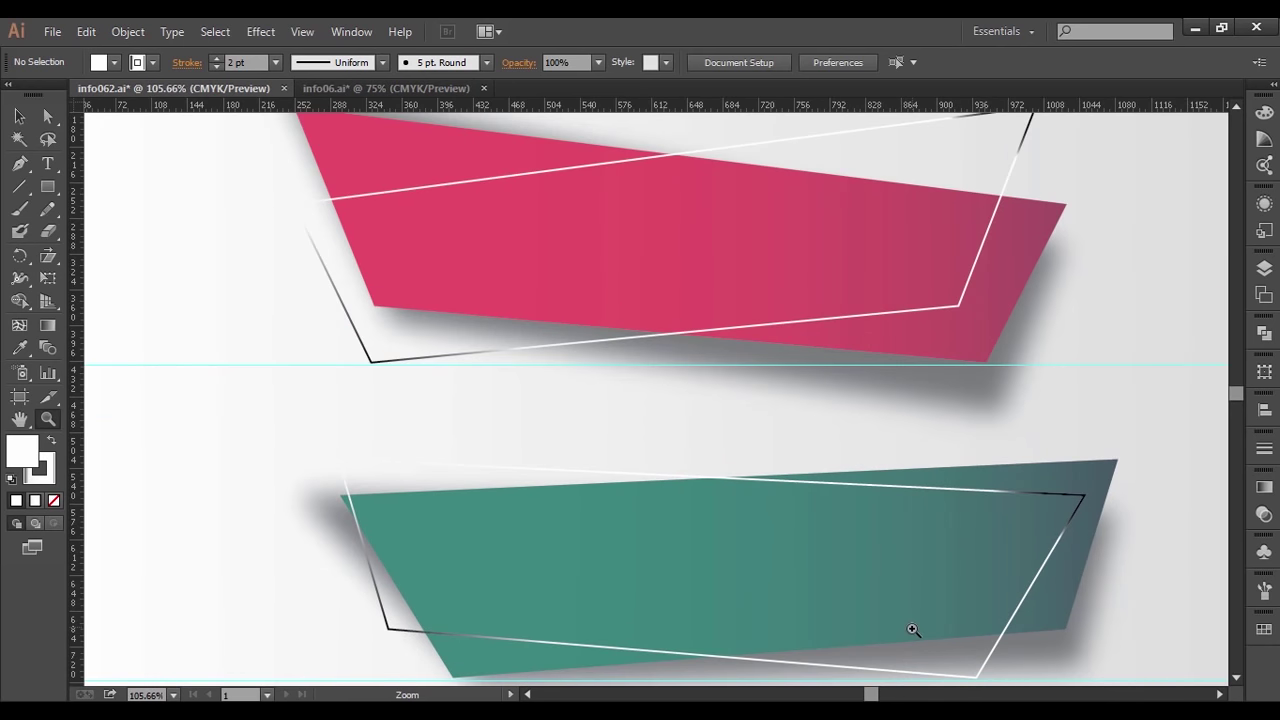
# - Draw a closed white quadrilateral over the left part of the pink banner
pyautogui.click(18, 168)
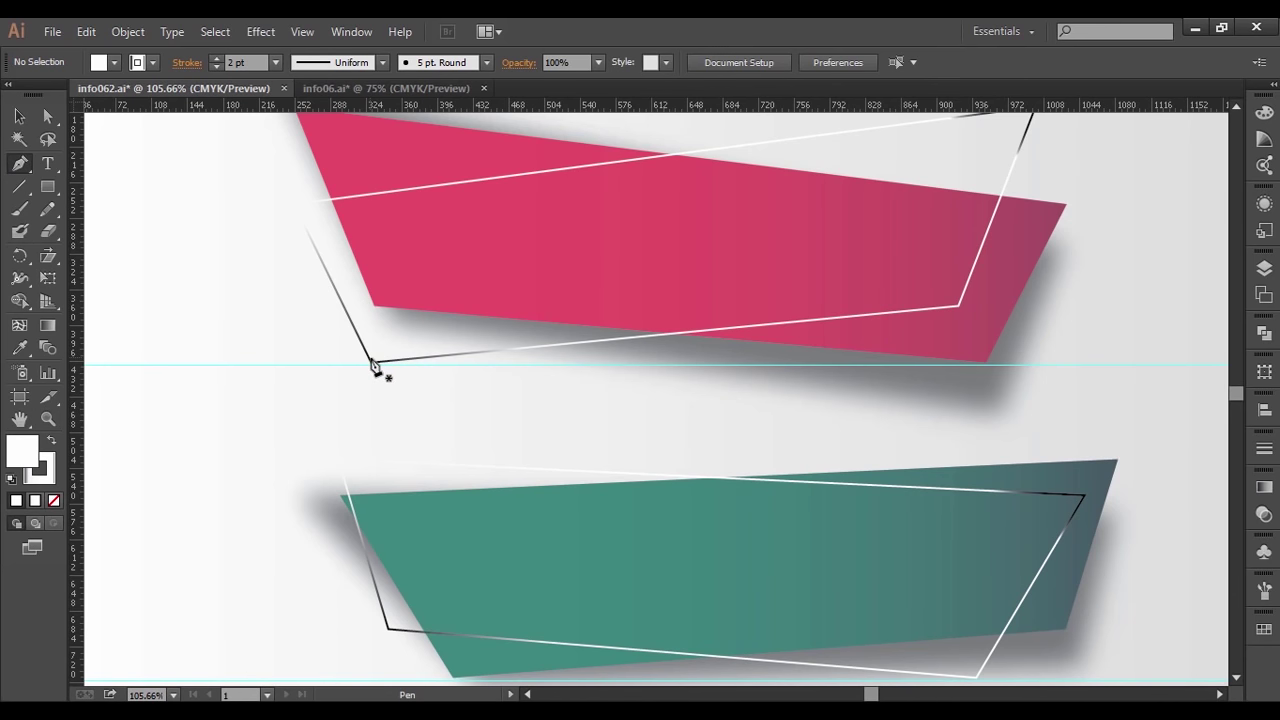
pyautogui.click(371, 361)
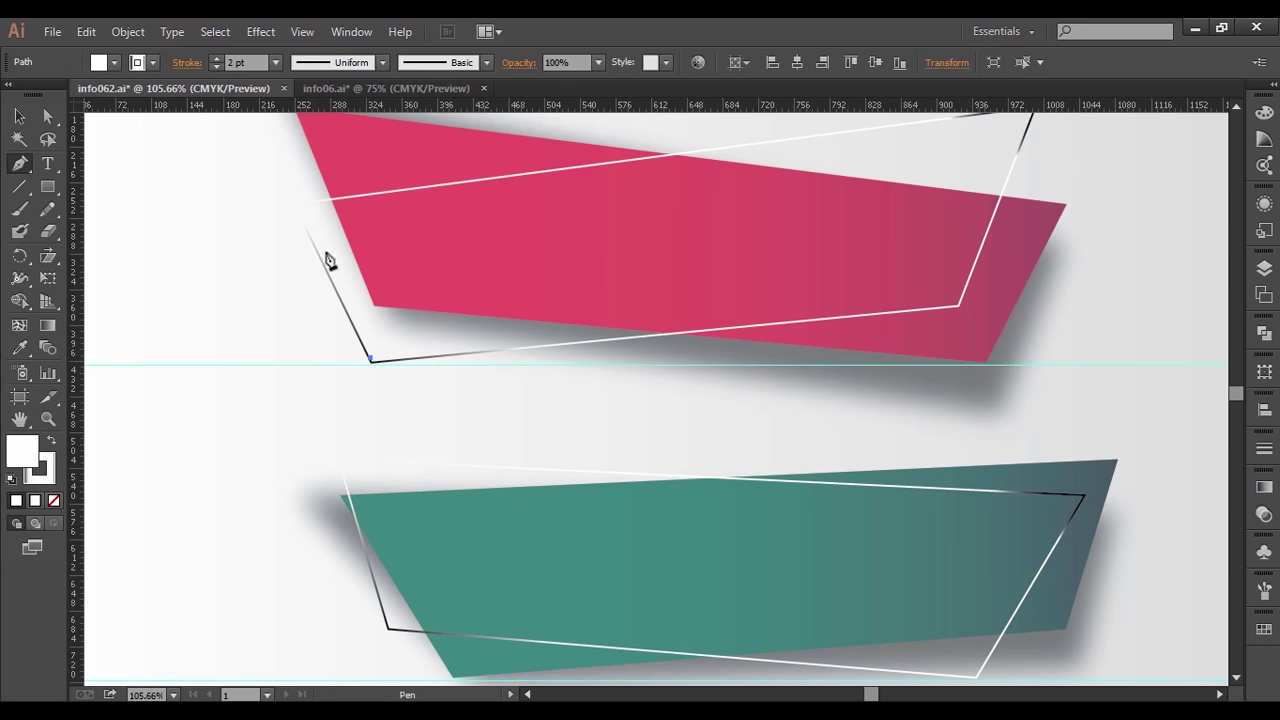
pyautogui.click(297, 207)
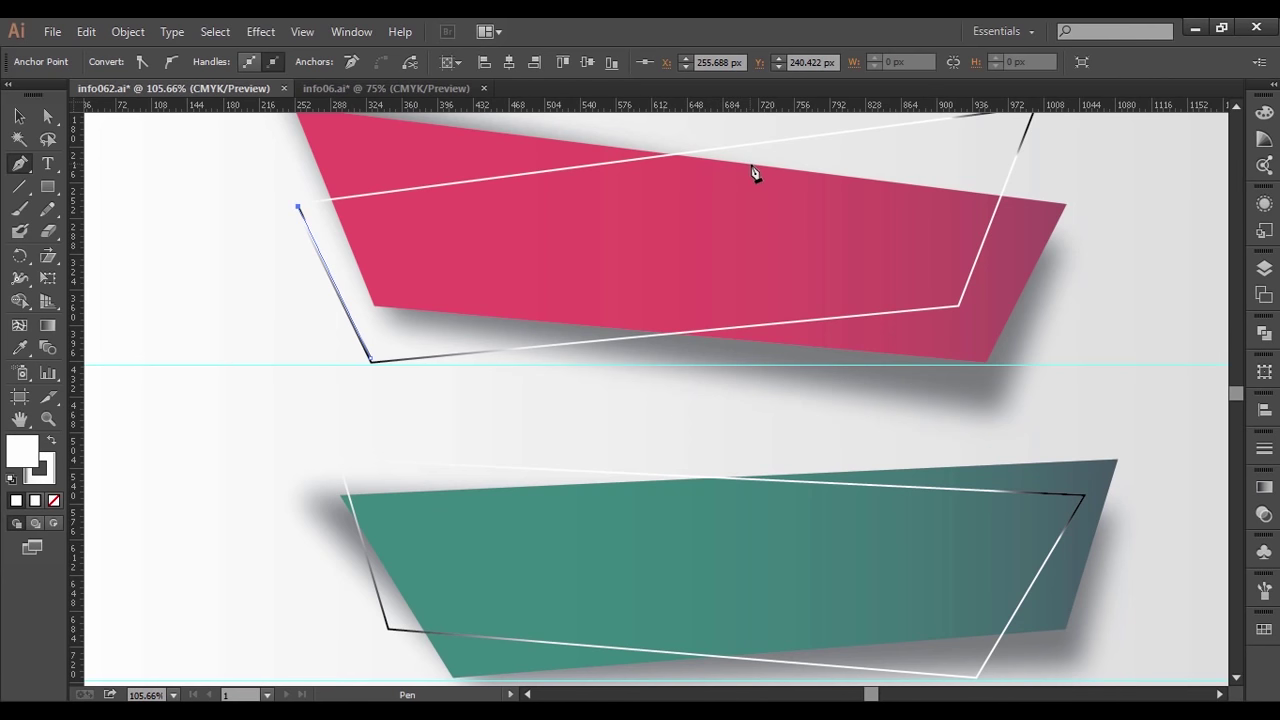
pyautogui.click(751, 166)
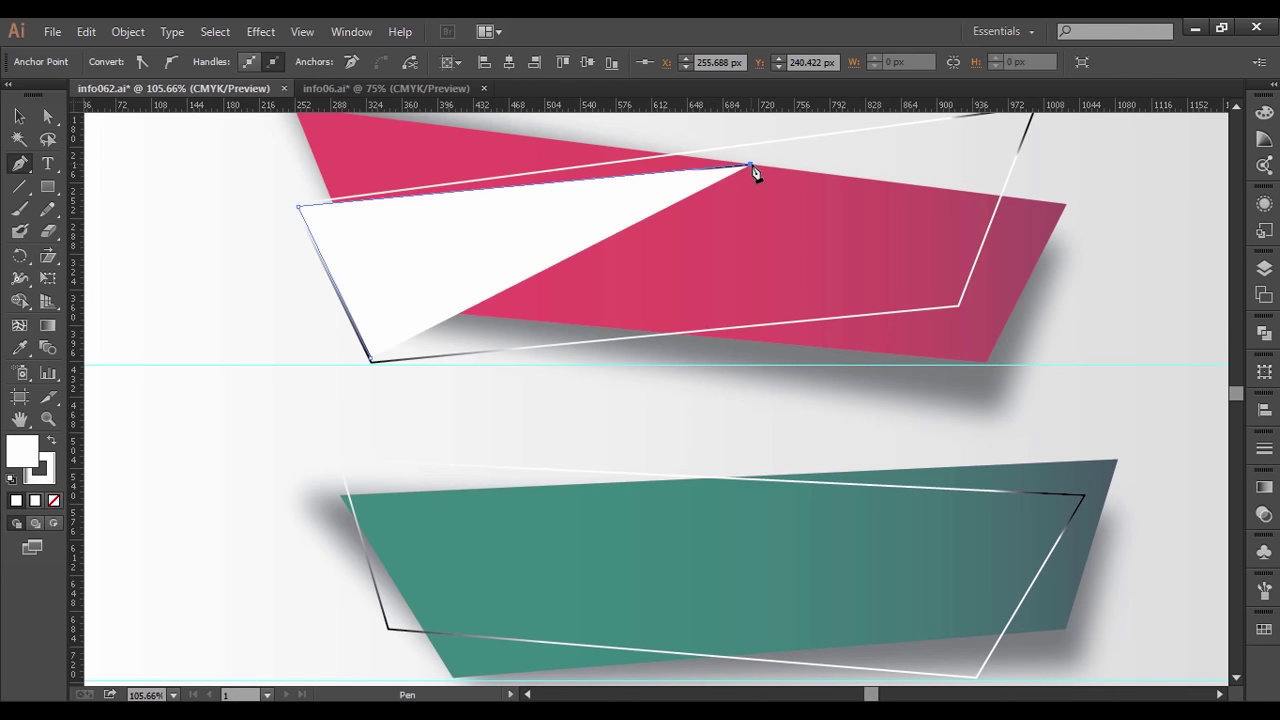
pyautogui.click(769, 322)
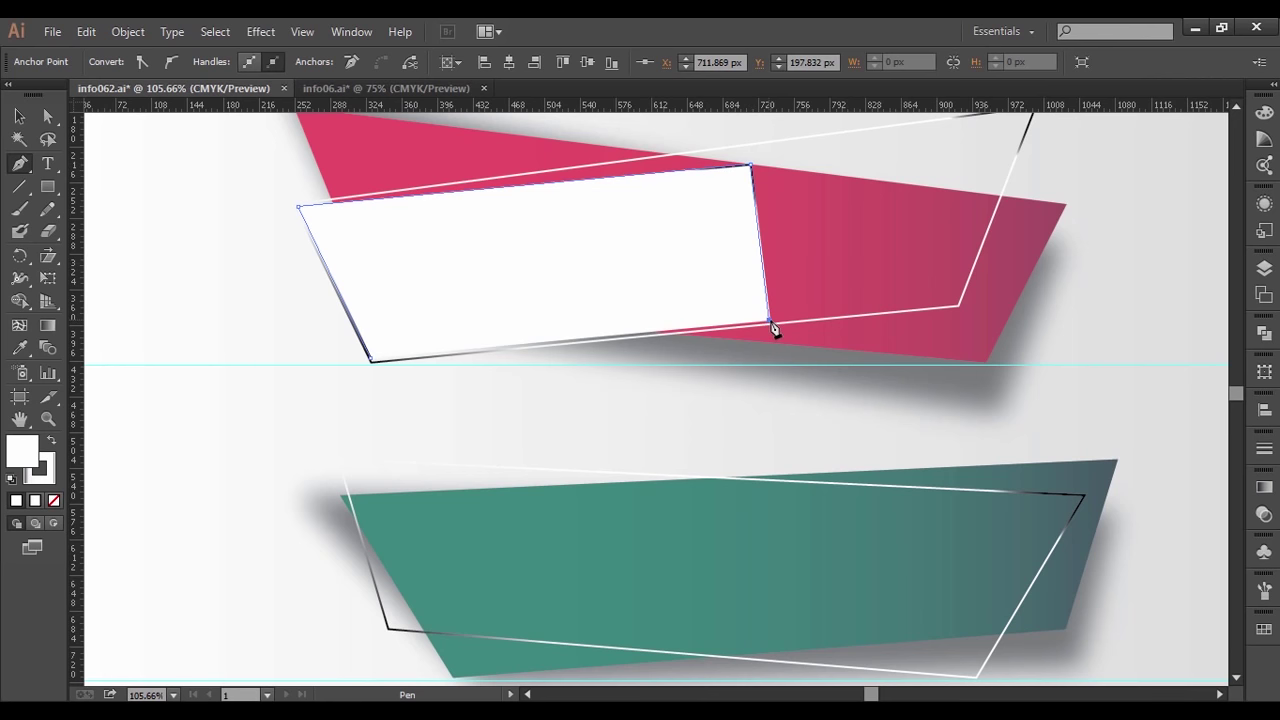
pyautogui.click(372, 362)
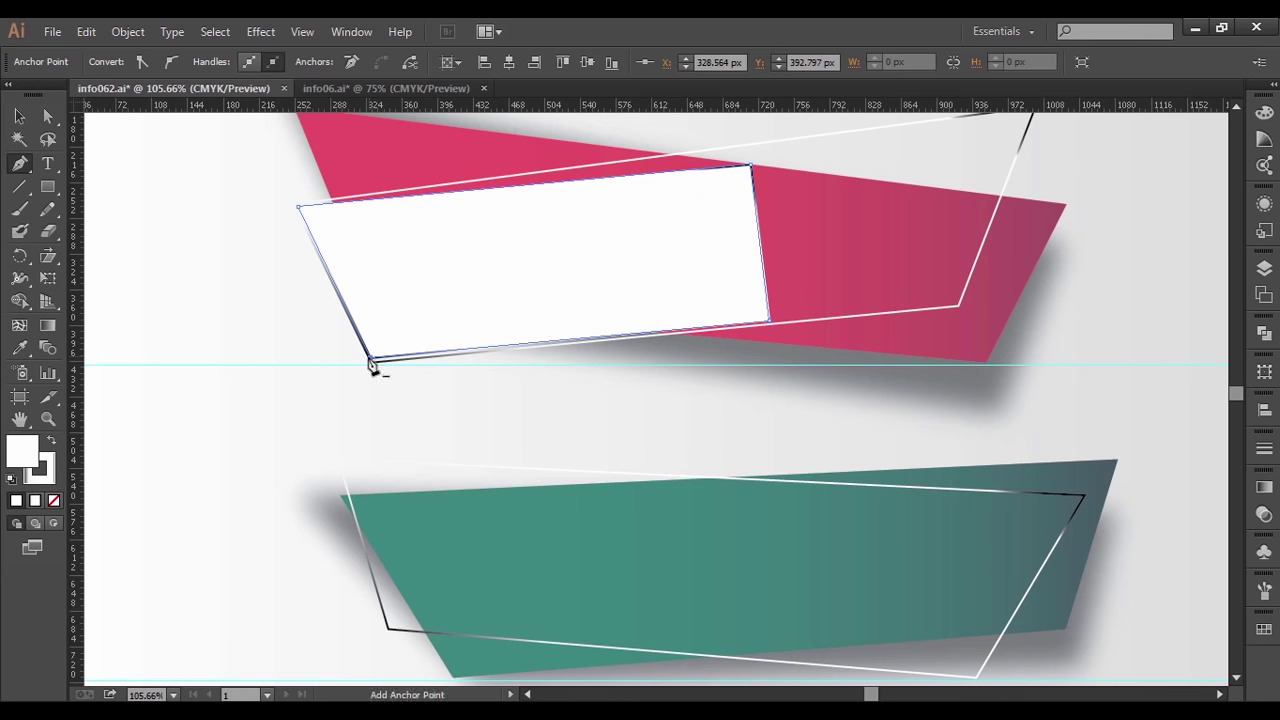
pyautogui.press('ctrl')
# - Add a vertical guide at the panel's right edge and nudge the right corners to fit
pyautogui.moveTo(78, 379); pyautogui.dragTo(771, 430)
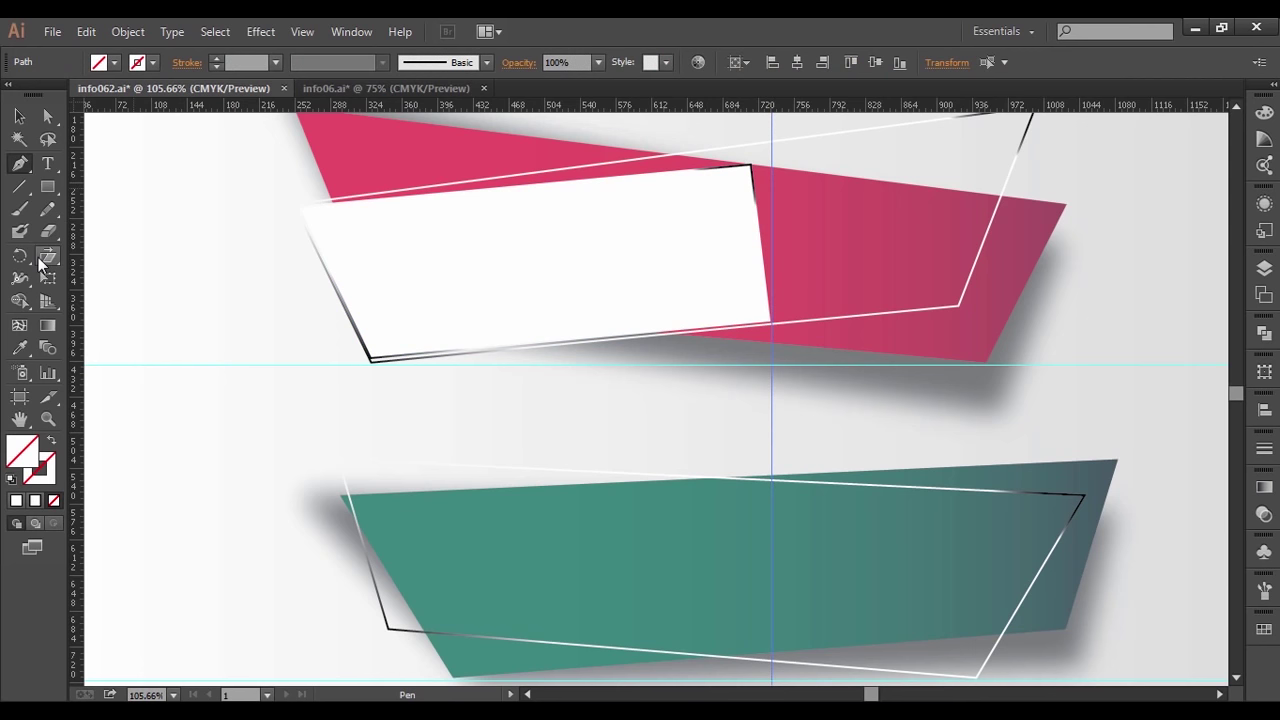
pyautogui.click(47, 120)
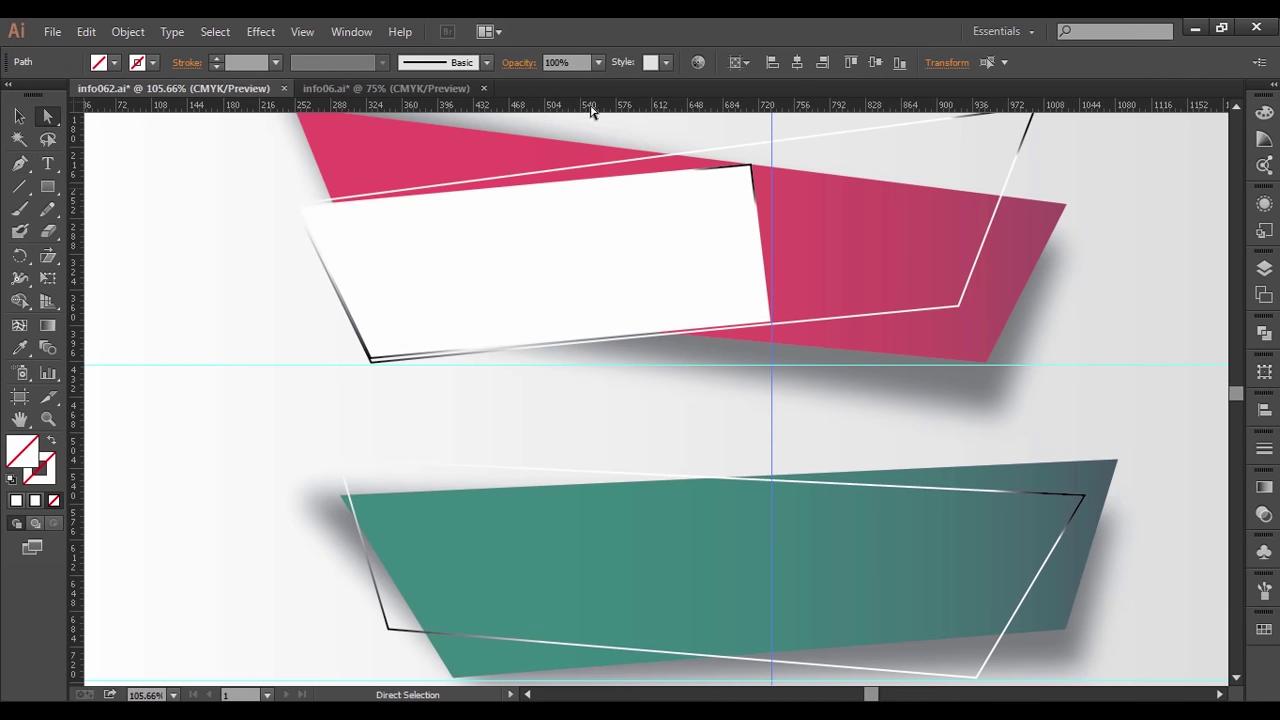
pyautogui.click(751, 167)
pyautogui.press('Up')
pyautogui.press('Up')
pyautogui.press('Up')
pyautogui.press('Up')
pyautogui.press('Up')
pyautogui.press('Up')
pyautogui.press('Up')
pyautogui.press('Up')
pyautogui.press('Up')
pyautogui.press('Up')
pyautogui.press('Up')
pyautogui.press('Up')
pyautogui.press('Up')
pyautogui.press('Up')
pyautogui.press('Up')
pyautogui.press('Up')
pyautogui.press('Up')
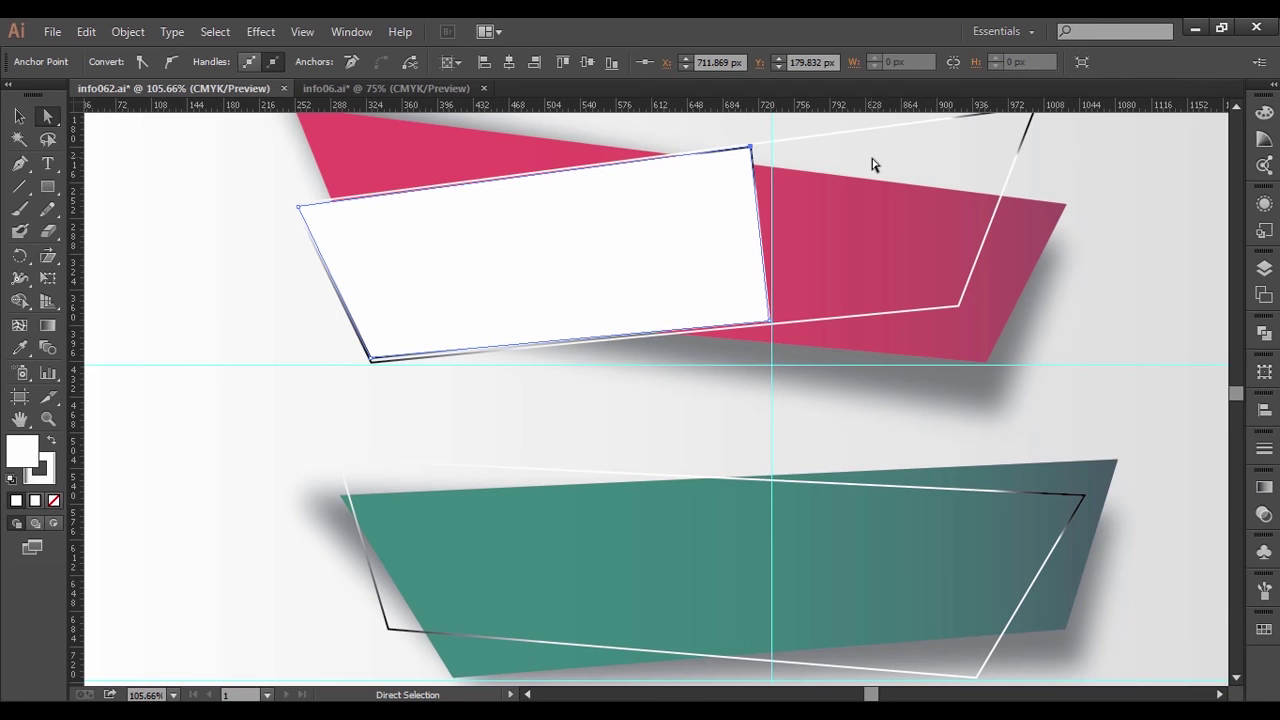
pyautogui.click(771, 324)
pyautogui.press('Down')
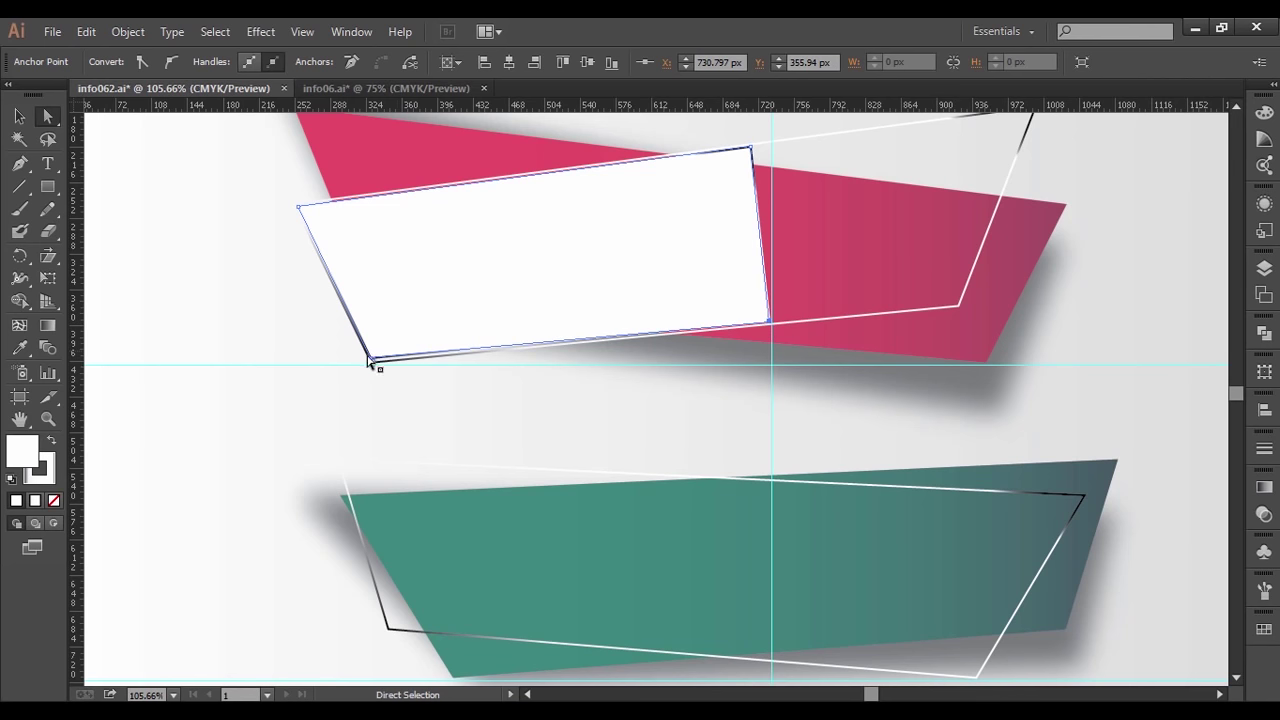
# - Nudge the panel's left corners to sit on the outline frame's left corners, then deselect
pyautogui.click(370, 360)
pyautogui.press('Down')
pyautogui.press('Right')
pyautogui.press('Down')
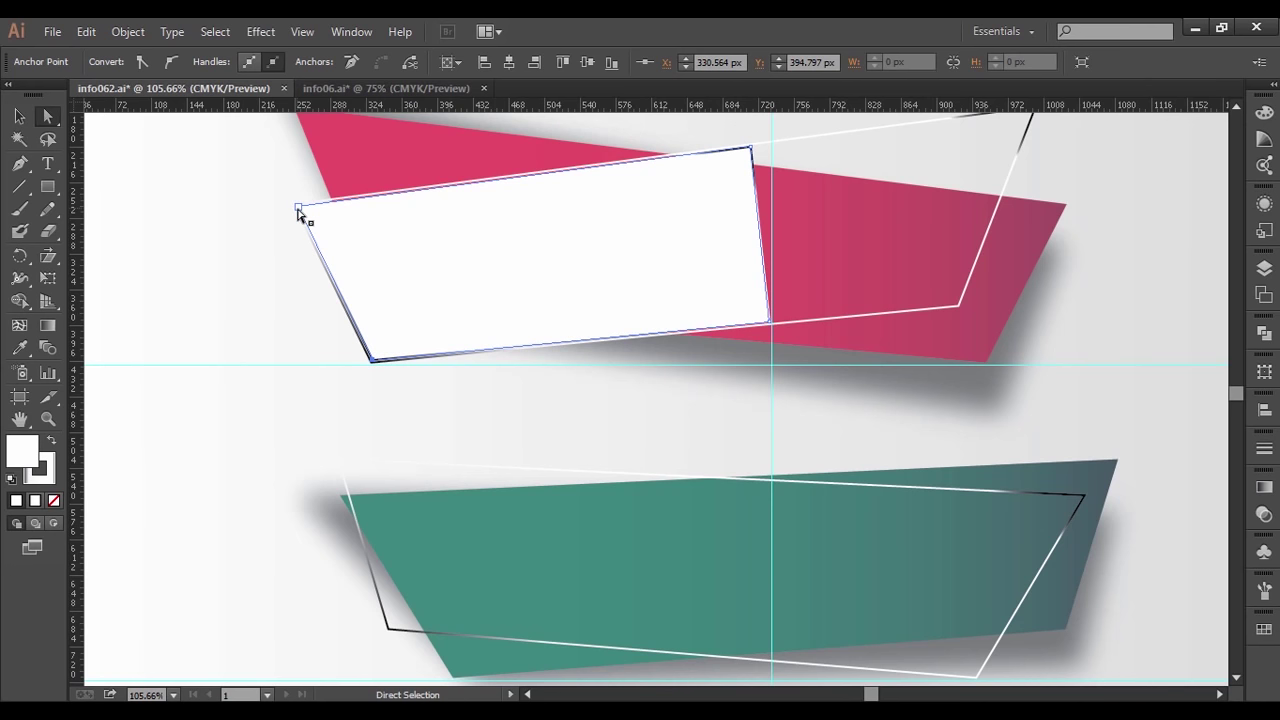
pyautogui.click(298, 208)
pyautogui.press('p')
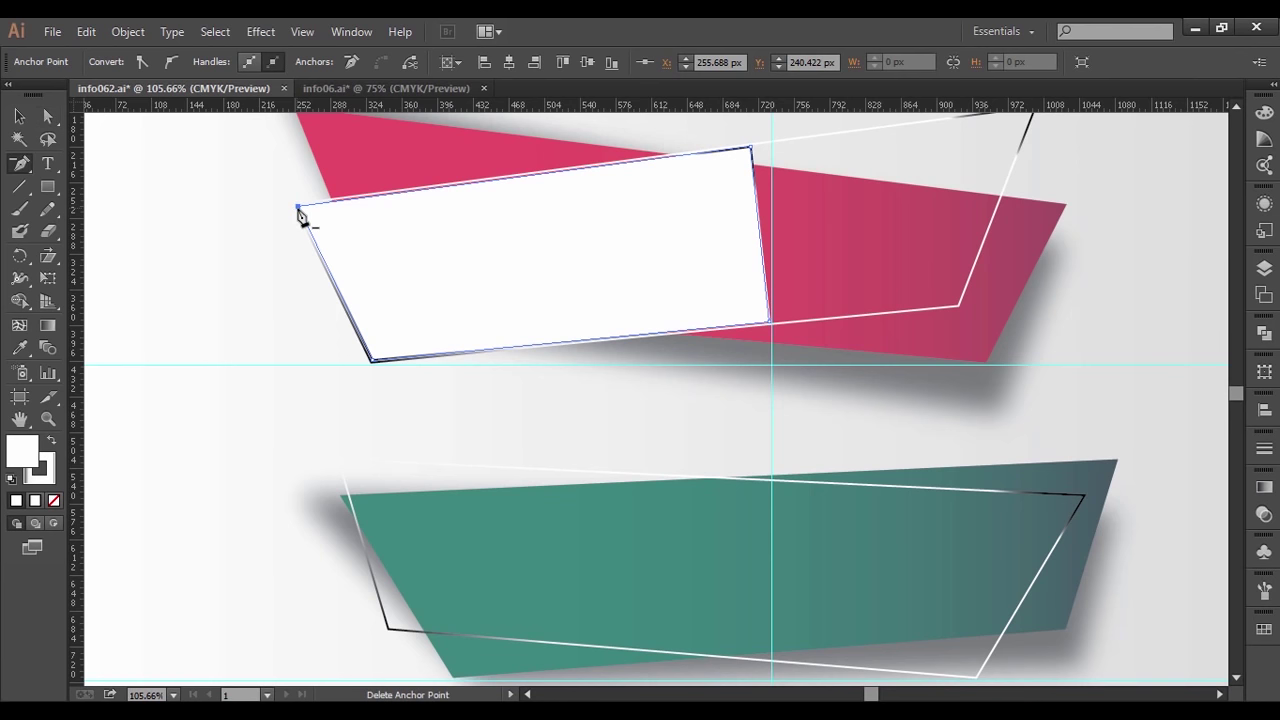
pyautogui.press('Right')
pyautogui.press('a')
pyautogui.click(18, 116)
pyautogui.click(177, 135)
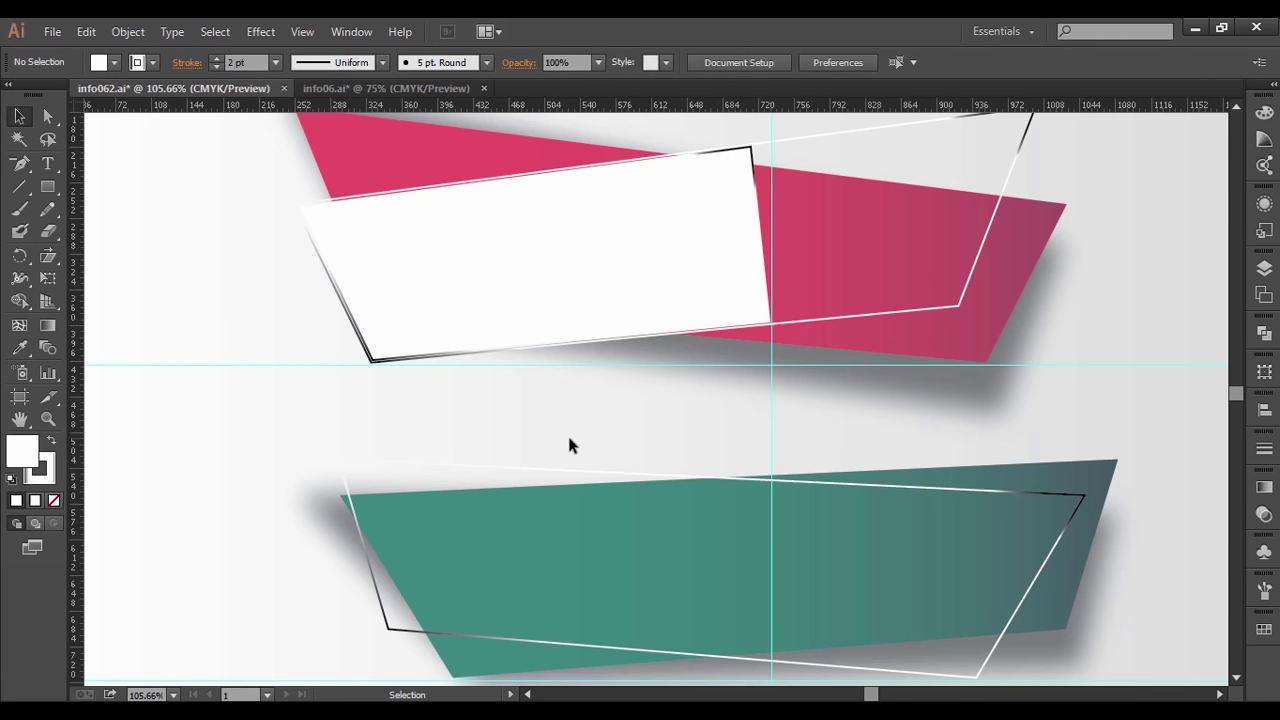
# - Draw a closed white quadrilateral over the teal banner's left part, ending at the guide
pyautogui.click(21, 164)
pyautogui.click(22, 166)
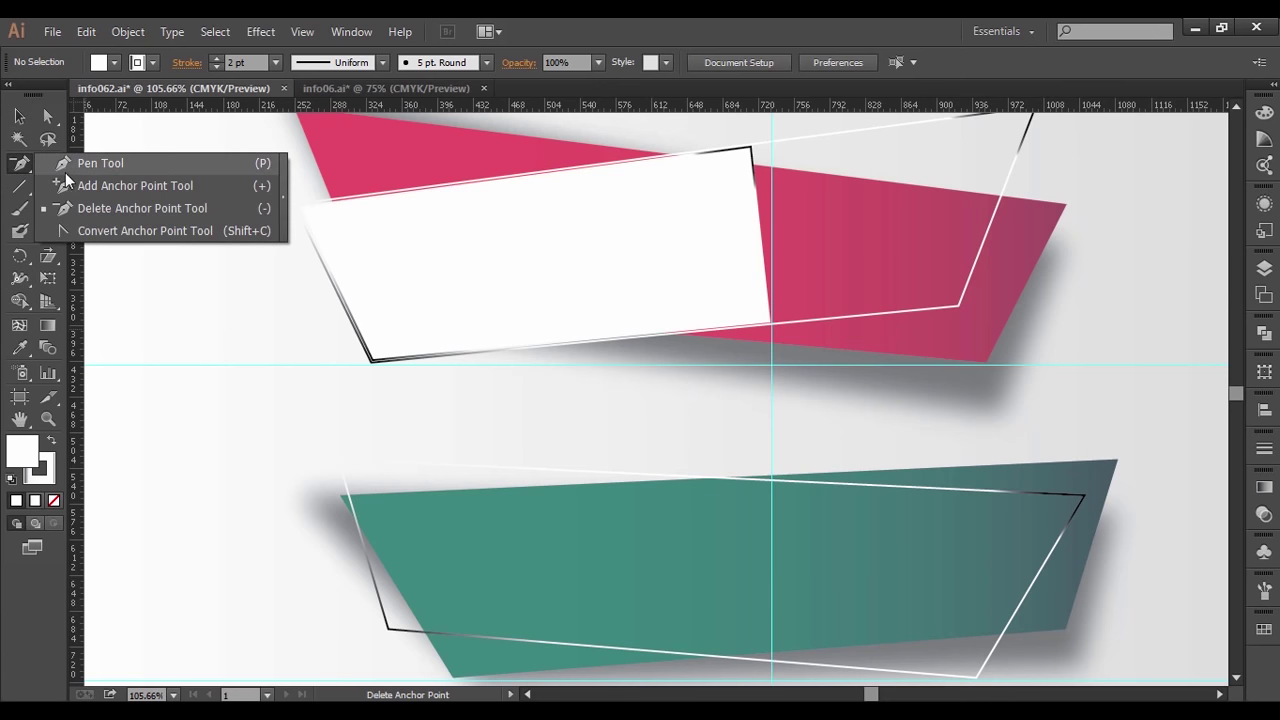
pyautogui.click(68, 168)
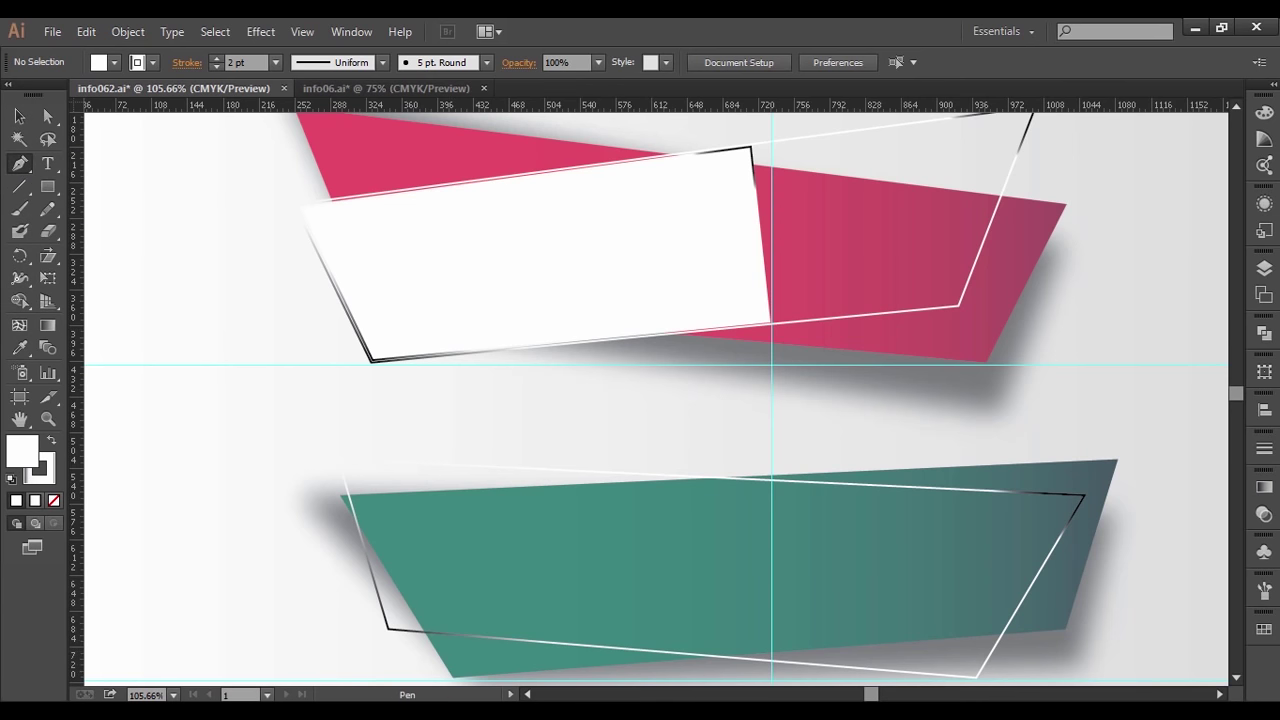
pyautogui.click(389, 629)
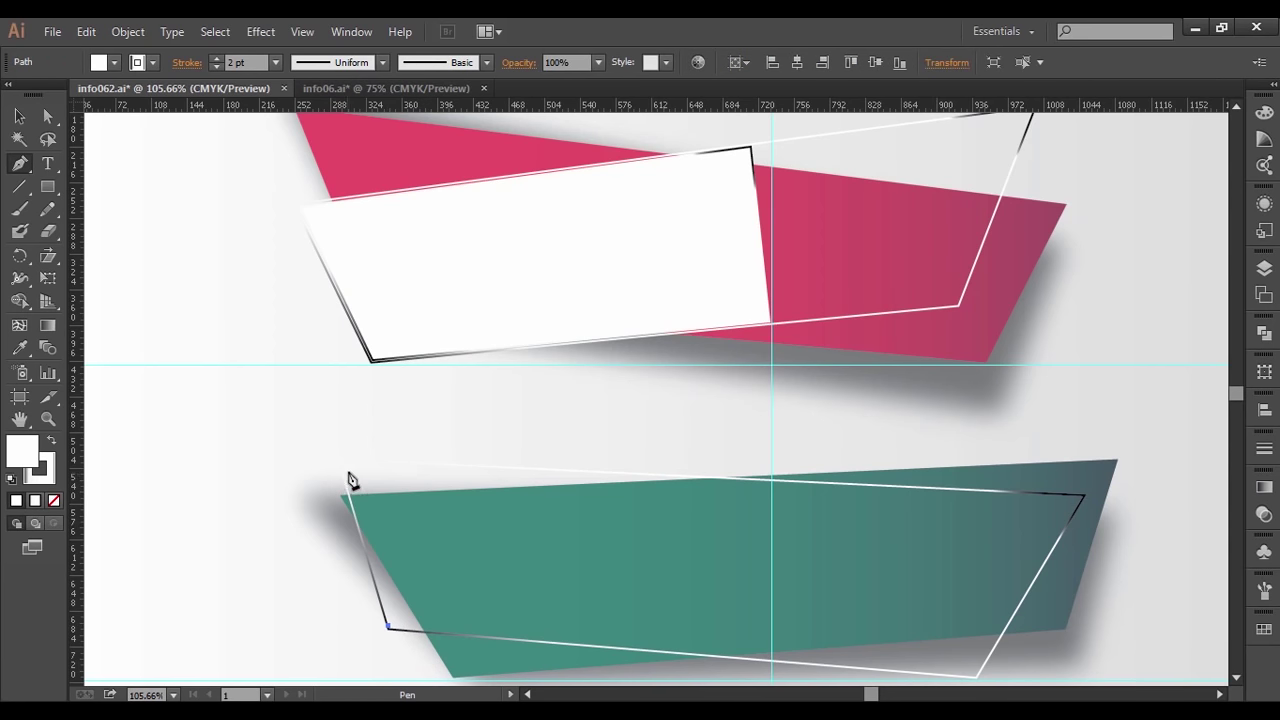
pyautogui.click(342, 464)
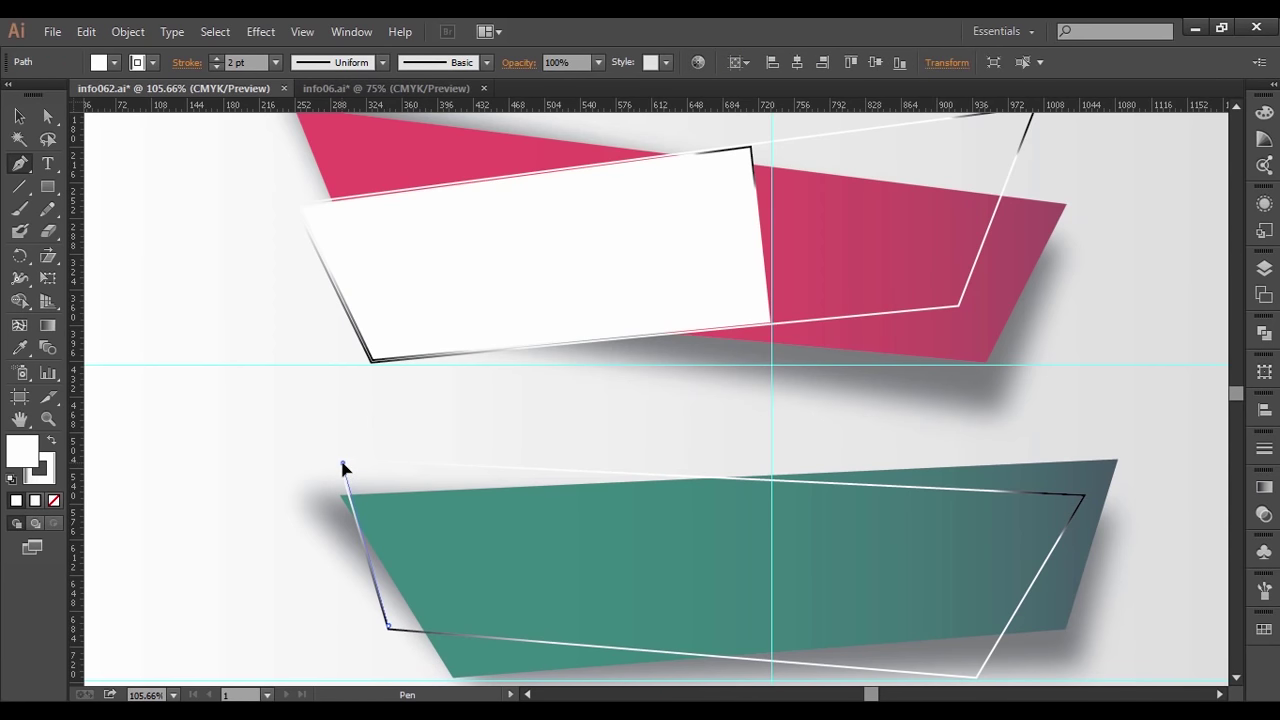
pyautogui.click(770, 482)
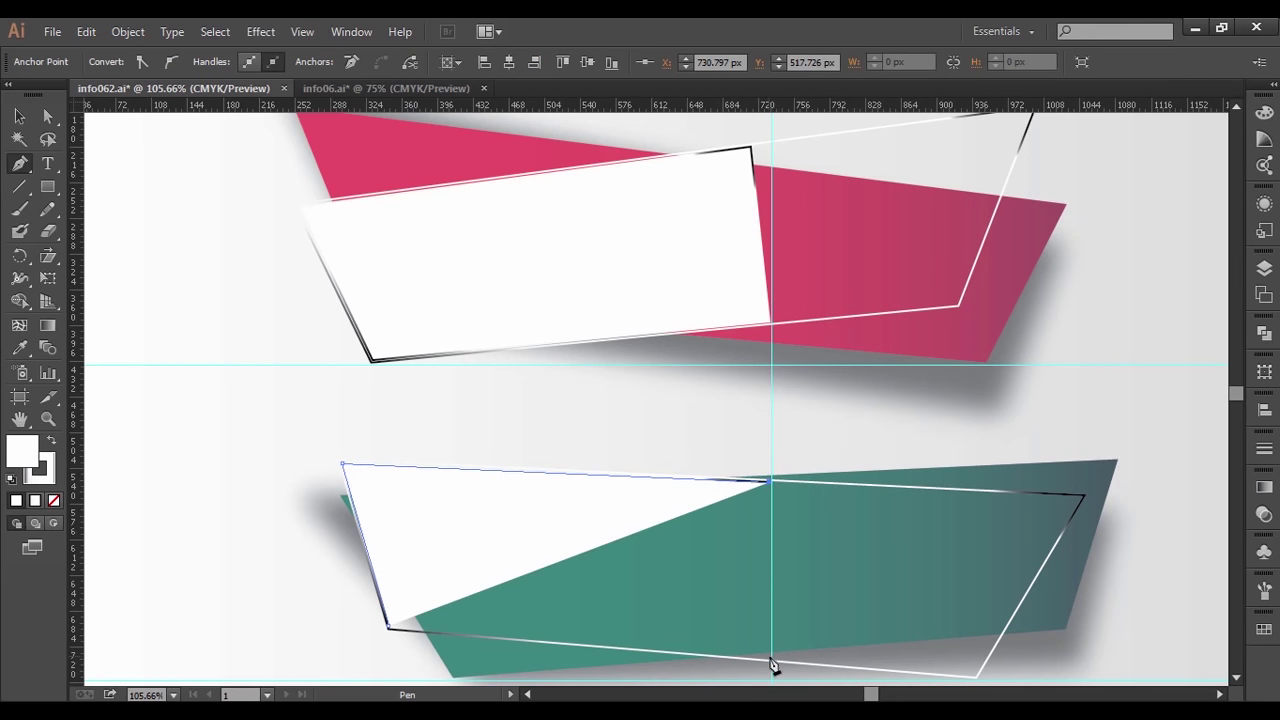
pyautogui.click(770, 658)
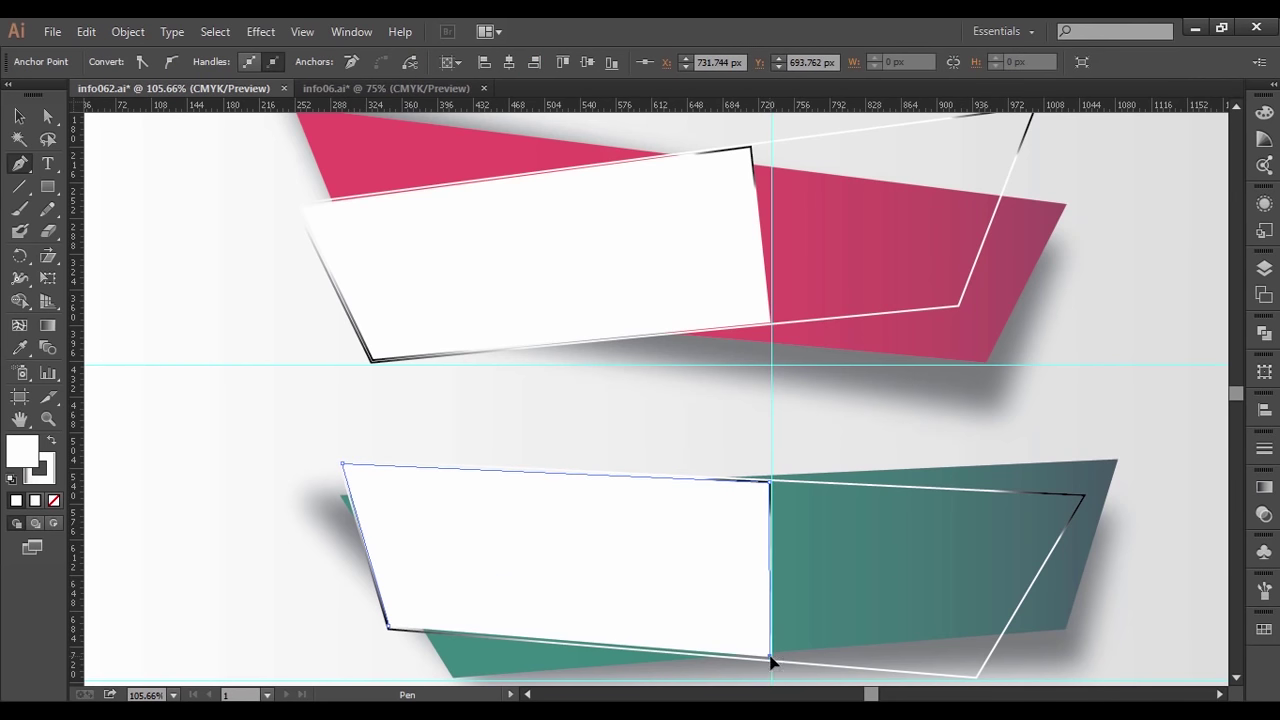
pyautogui.click(389, 628)
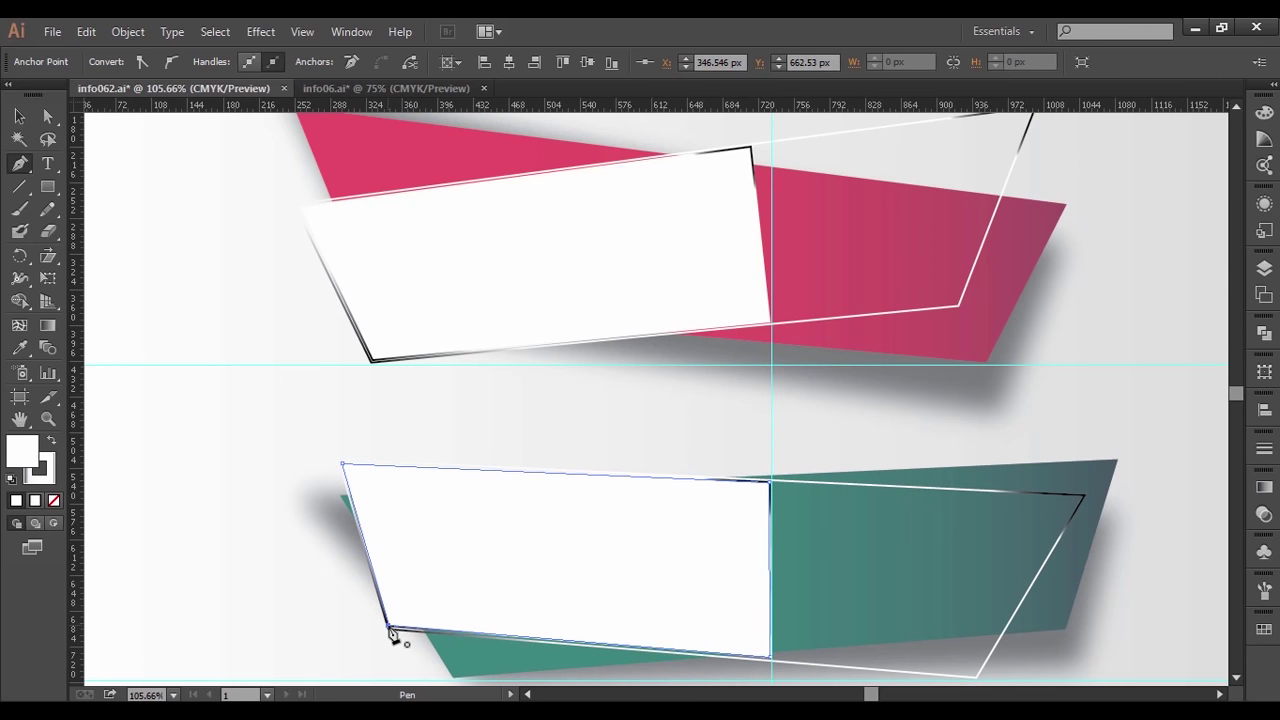
pyautogui.press('v')
# - Fine-tune the lower panel's left corners to fit the teal outline frame
pyautogui.click(47, 116)
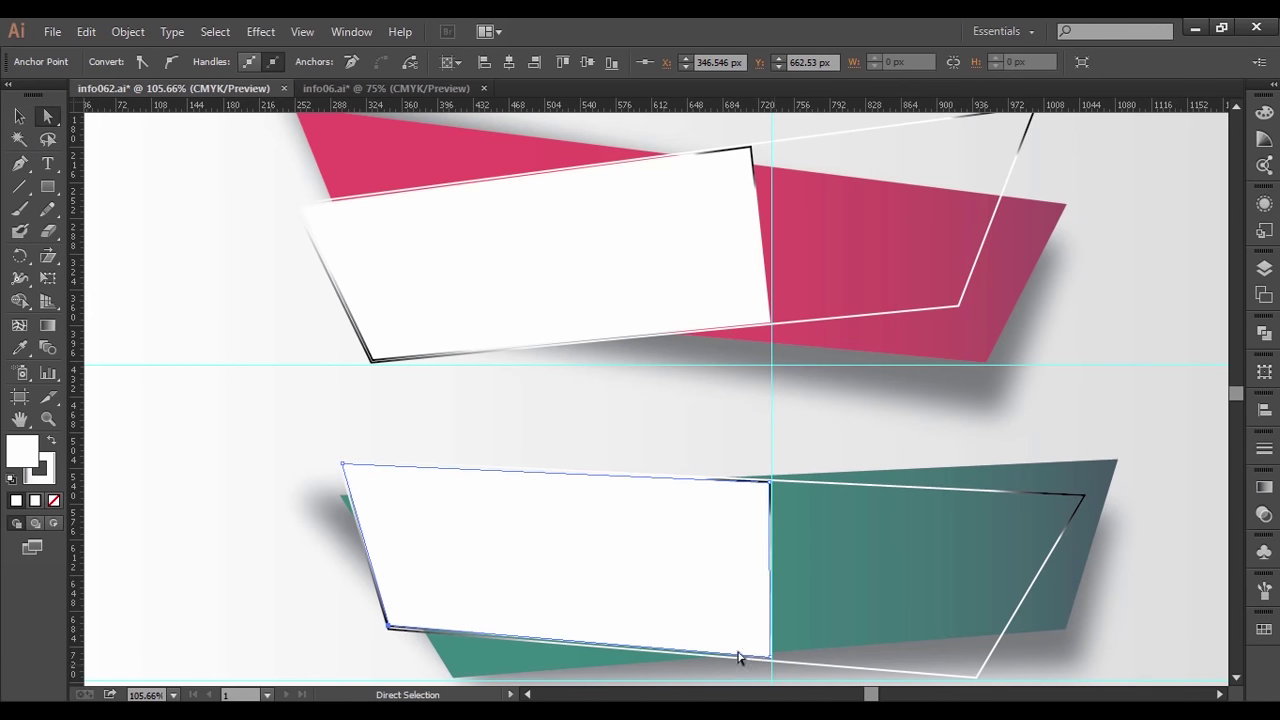
pyautogui.moveTo(389, 632); pyautogui.dragTo(391, 630)
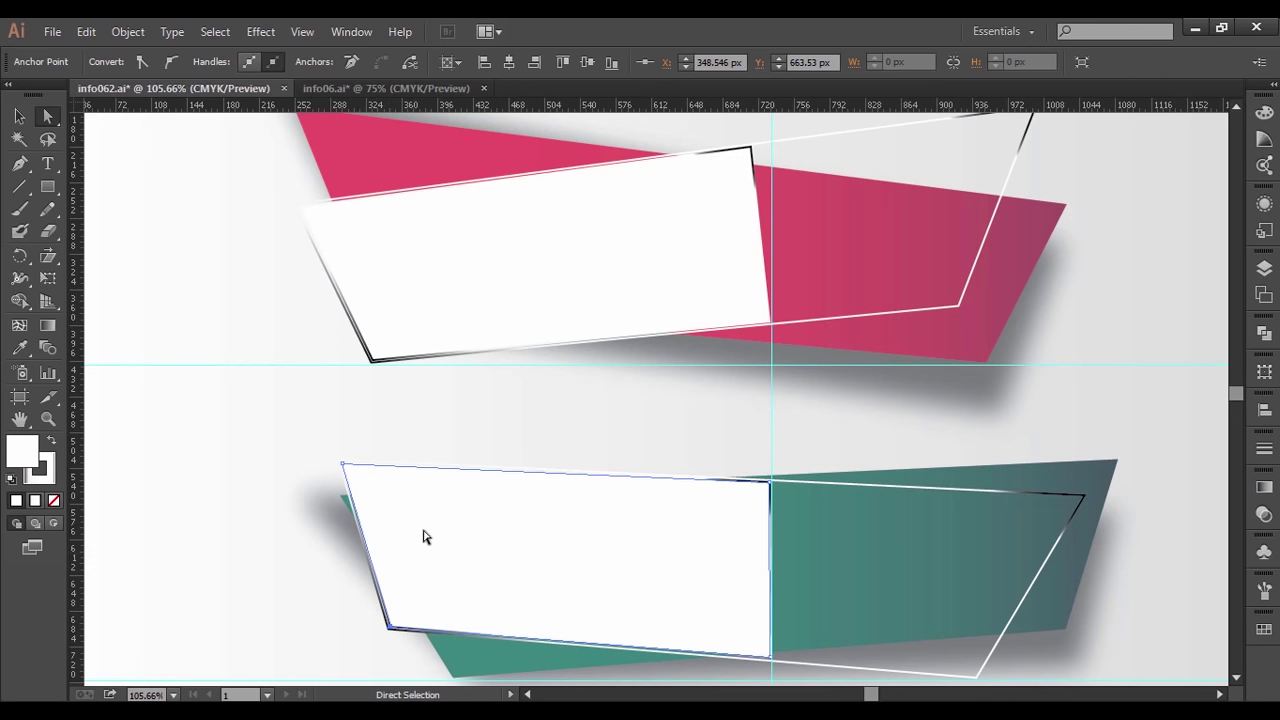
pyautogui.moveTo(342, 466); pyautogui.dragTo(342, 468)
pyautogui.press('Right')
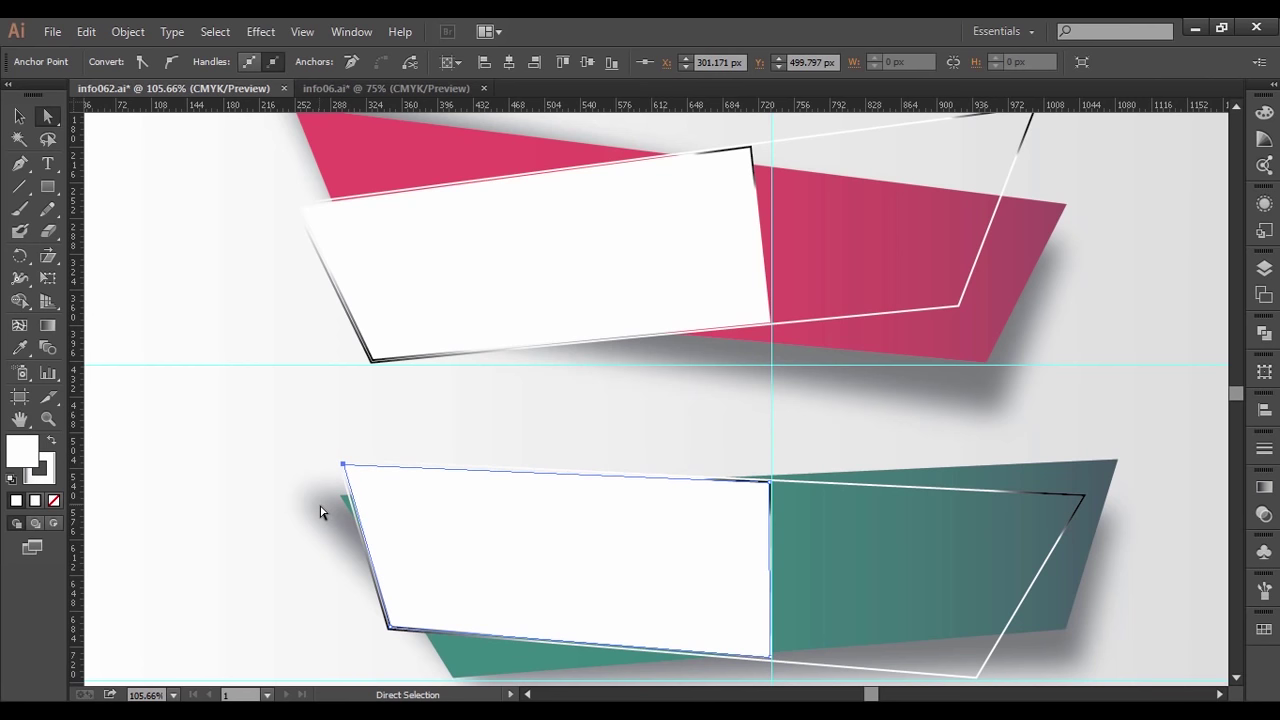
# - Apply the White, Black gradient to both white overlay panels on the banners
pyautogui.click(20, 117)
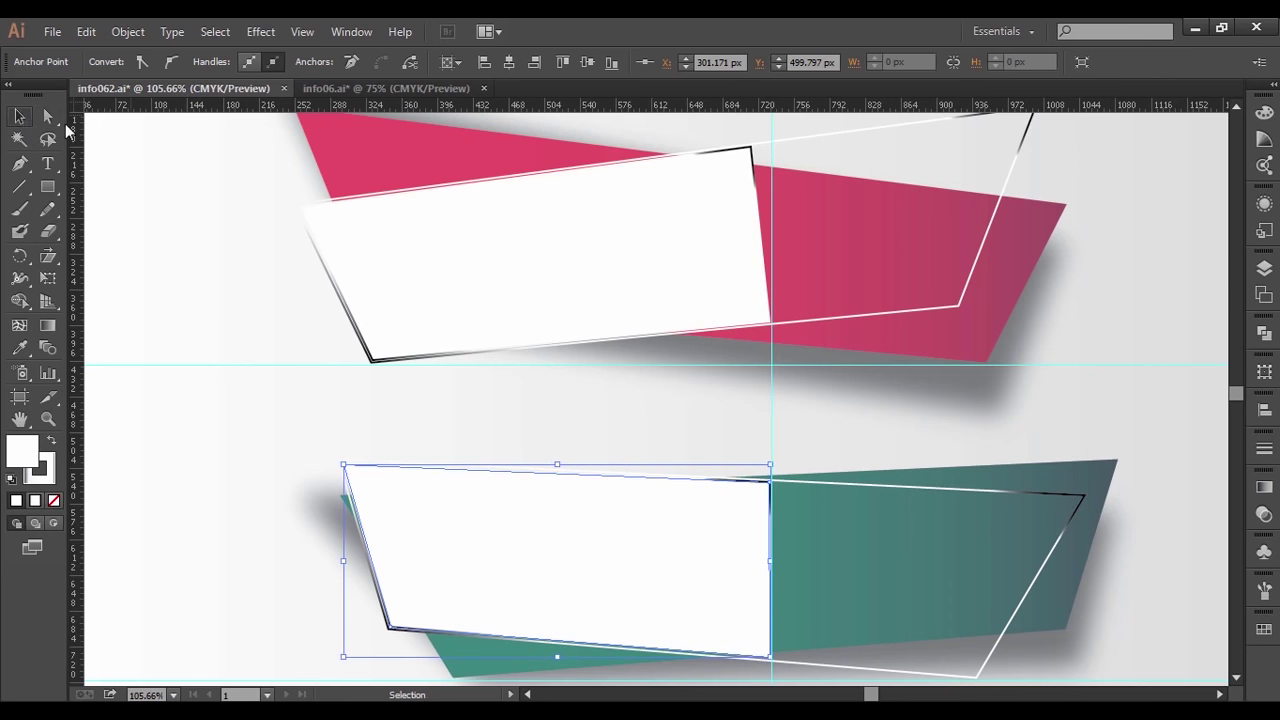
pyautogui.click(586, 283)
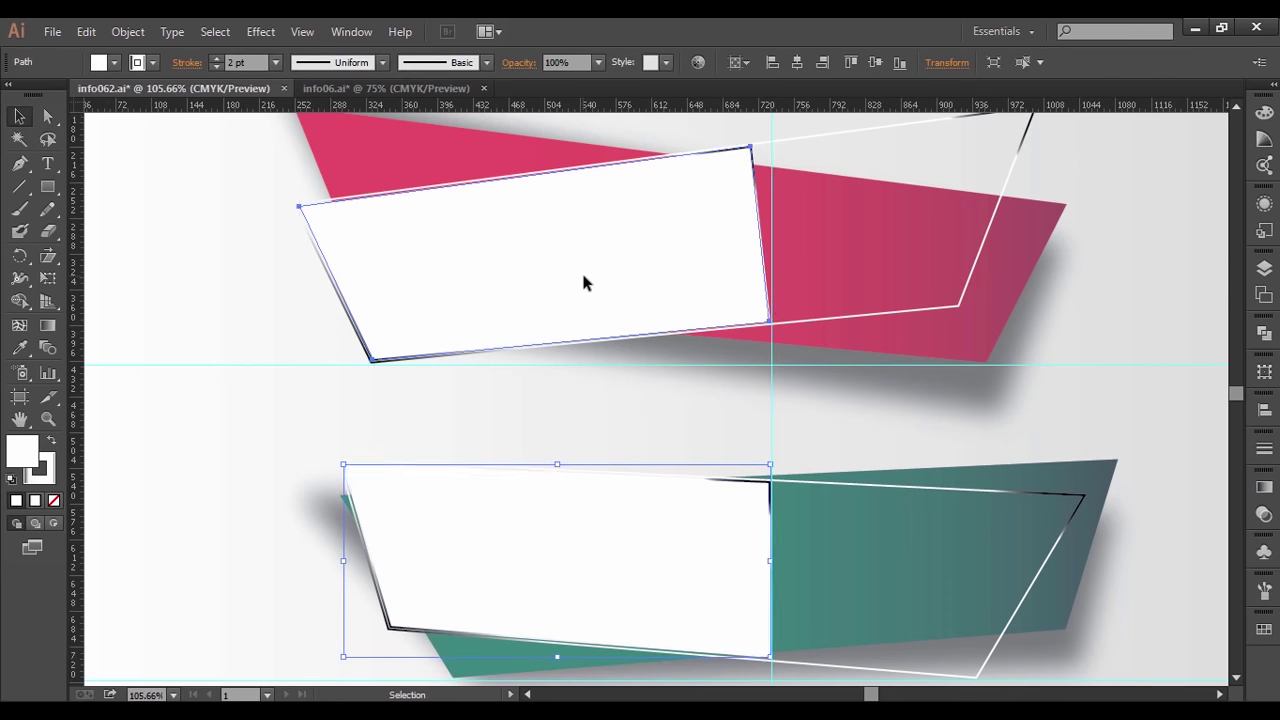
pyautogui.keyDown('shift'); pyautogui.click(599, 560); pyautogui.keyUp('shift')
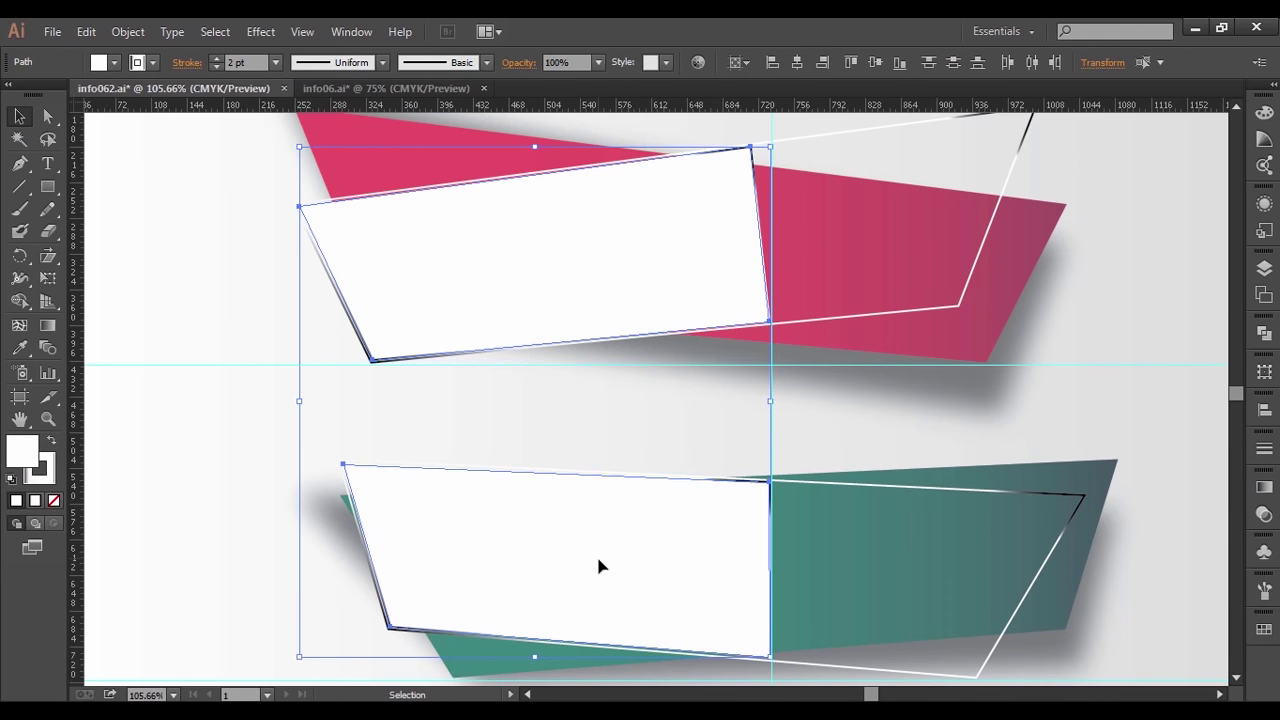
pyautogui.click(1264, 485)
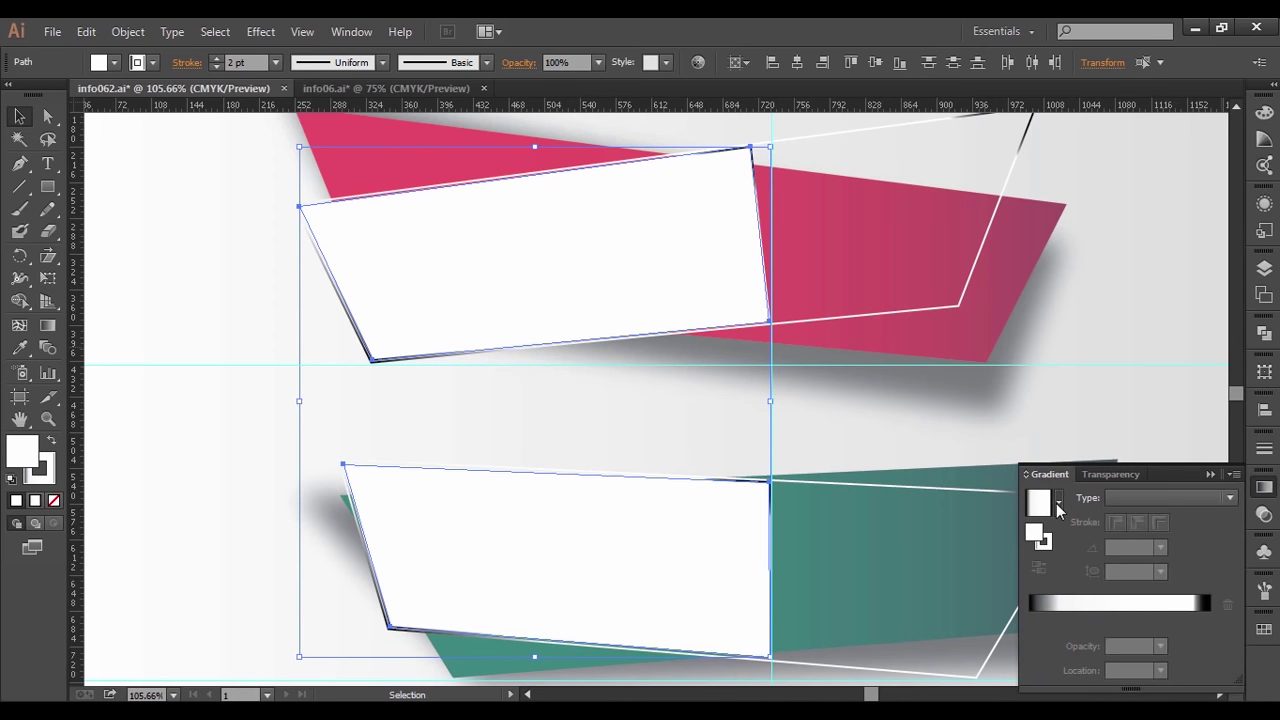
pyautogui.click(1057, 503)
pyautogui.moveTo(1055, 616); pyautogui.dragTo(1065, 522)
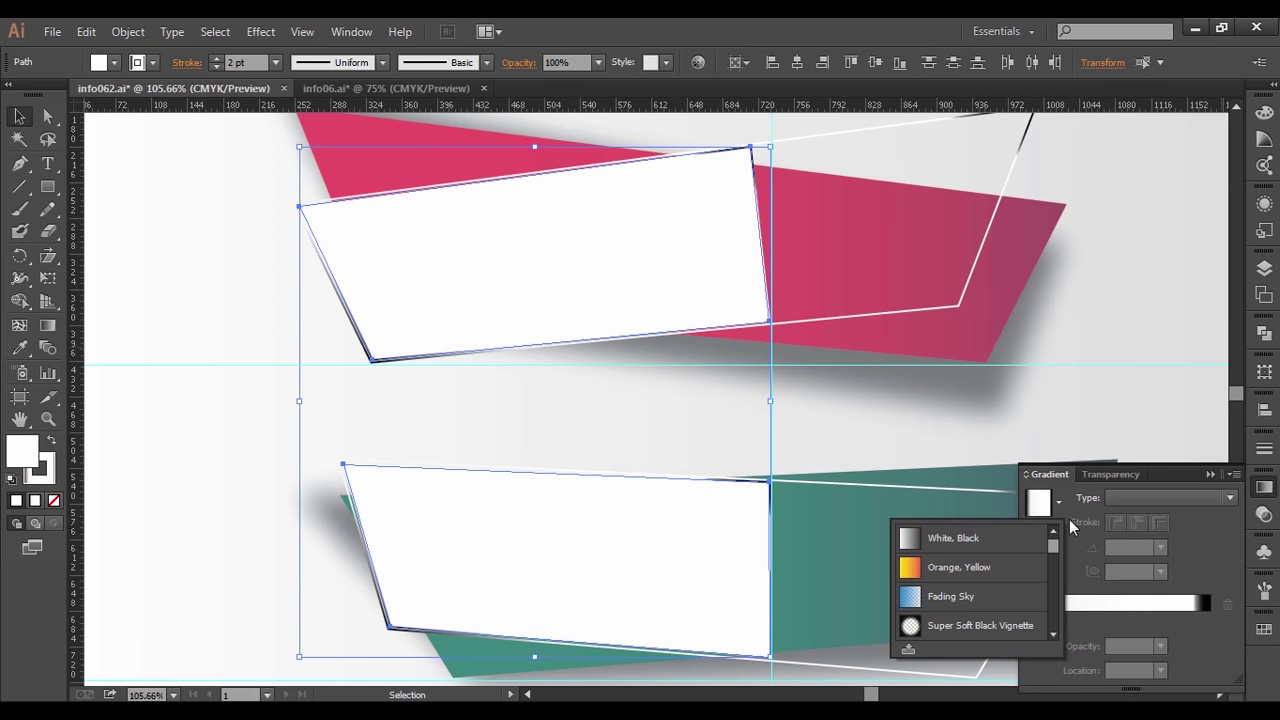
pyautogui.click(964, 537)
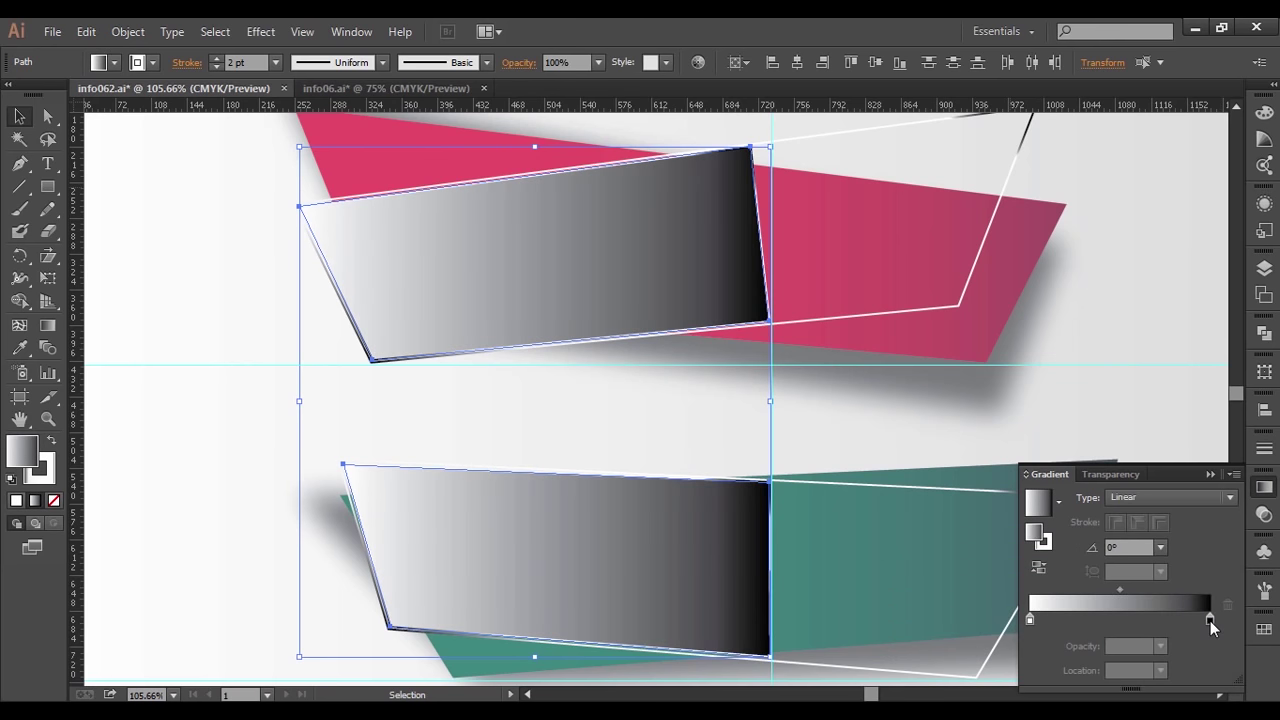
# - Change the gradient's black stop to white
pyautogui.click(1209, 620)
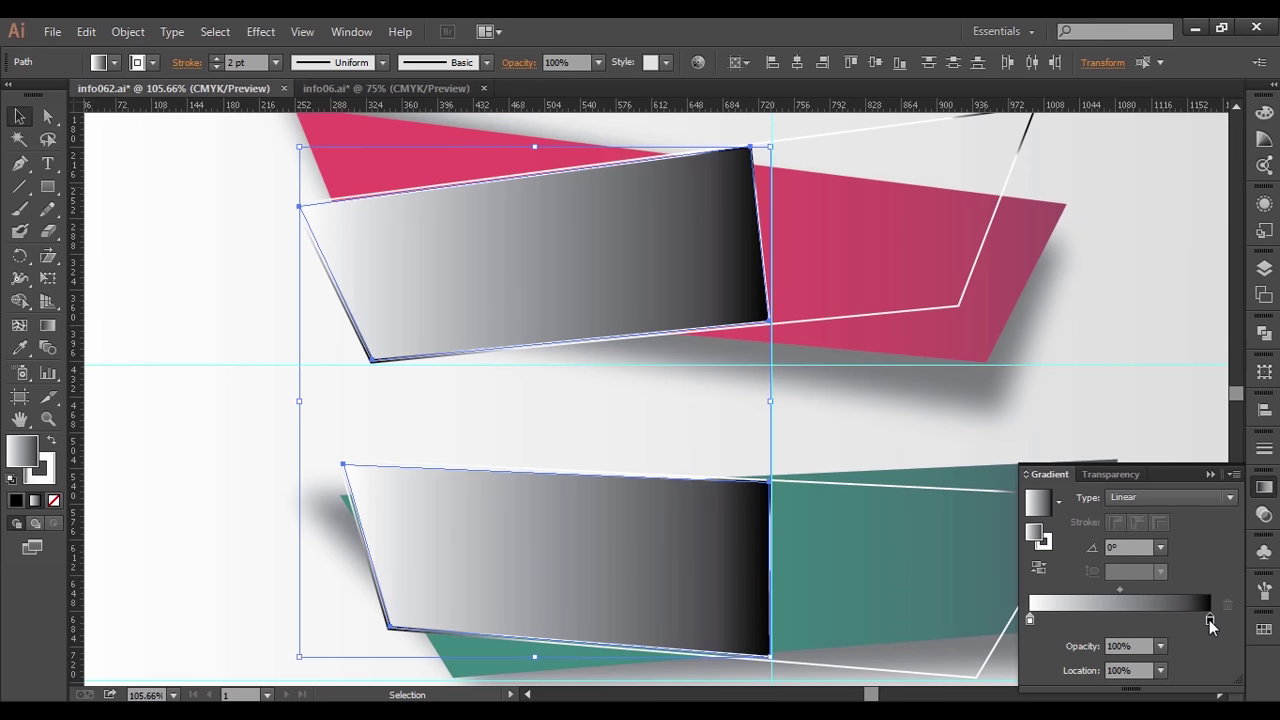
pyautogui.doubleClick(1209, 619)
pyautogui.click(1008, 536)
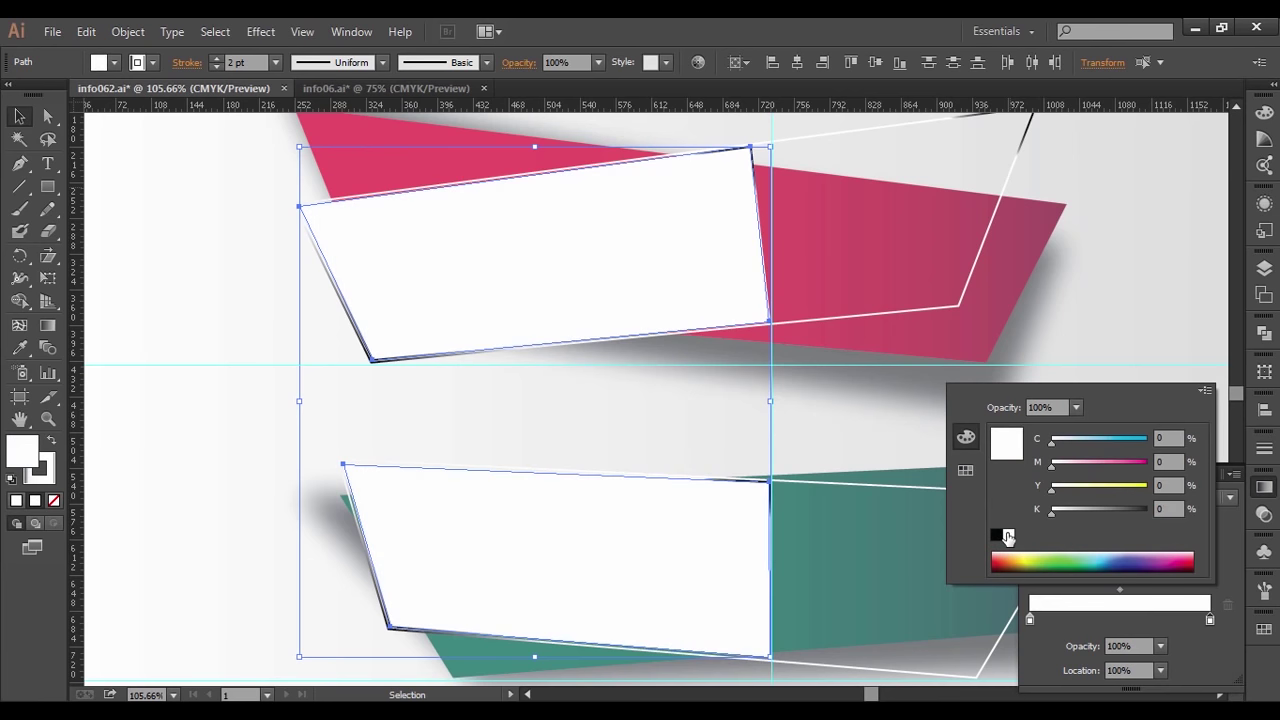
pyautogui.click(1229, 546)
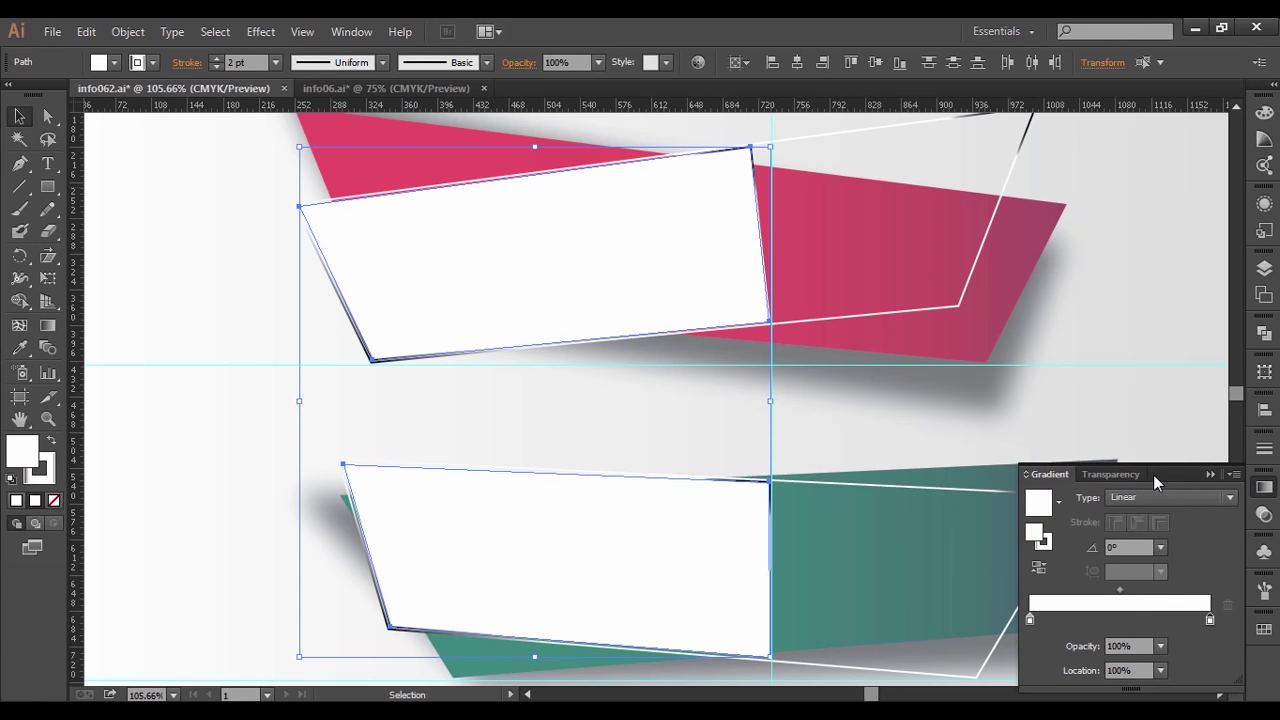
# - Set the two white overlays to 20% opacity
pyautogui.click(1122, 474)
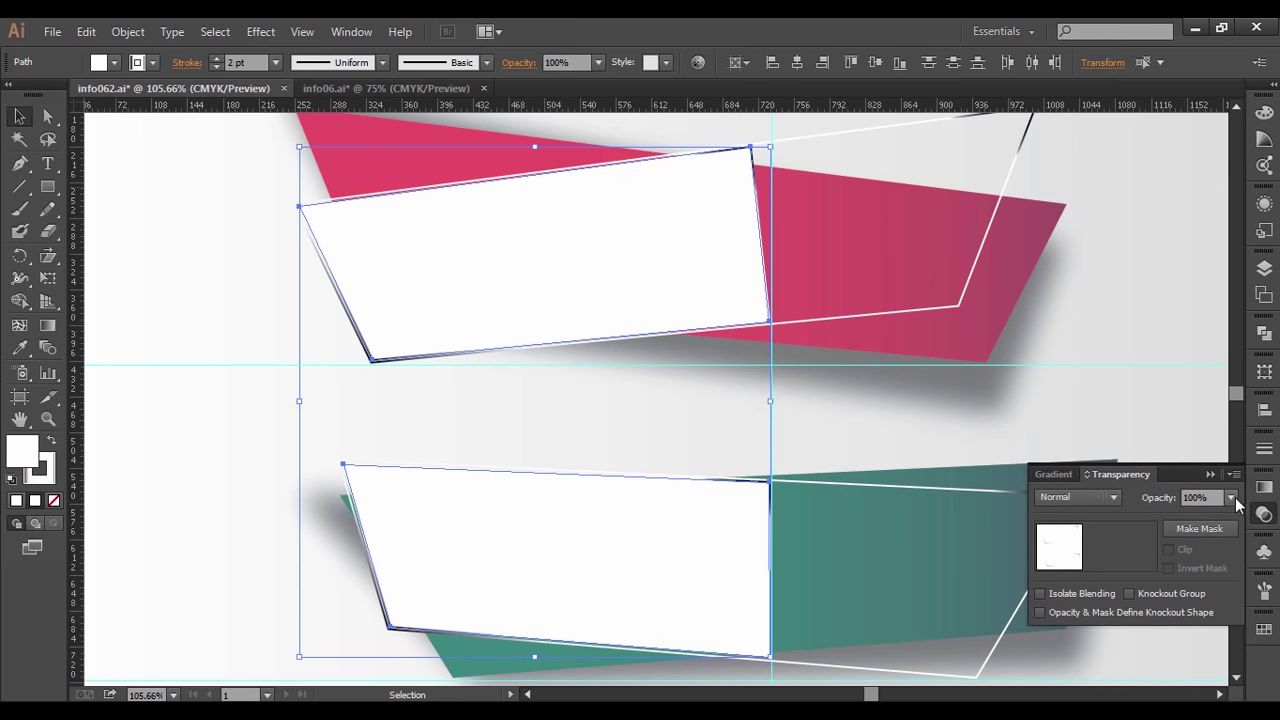
pyautogui.click(1234, 498)
pyautogui.click(1203, 311)
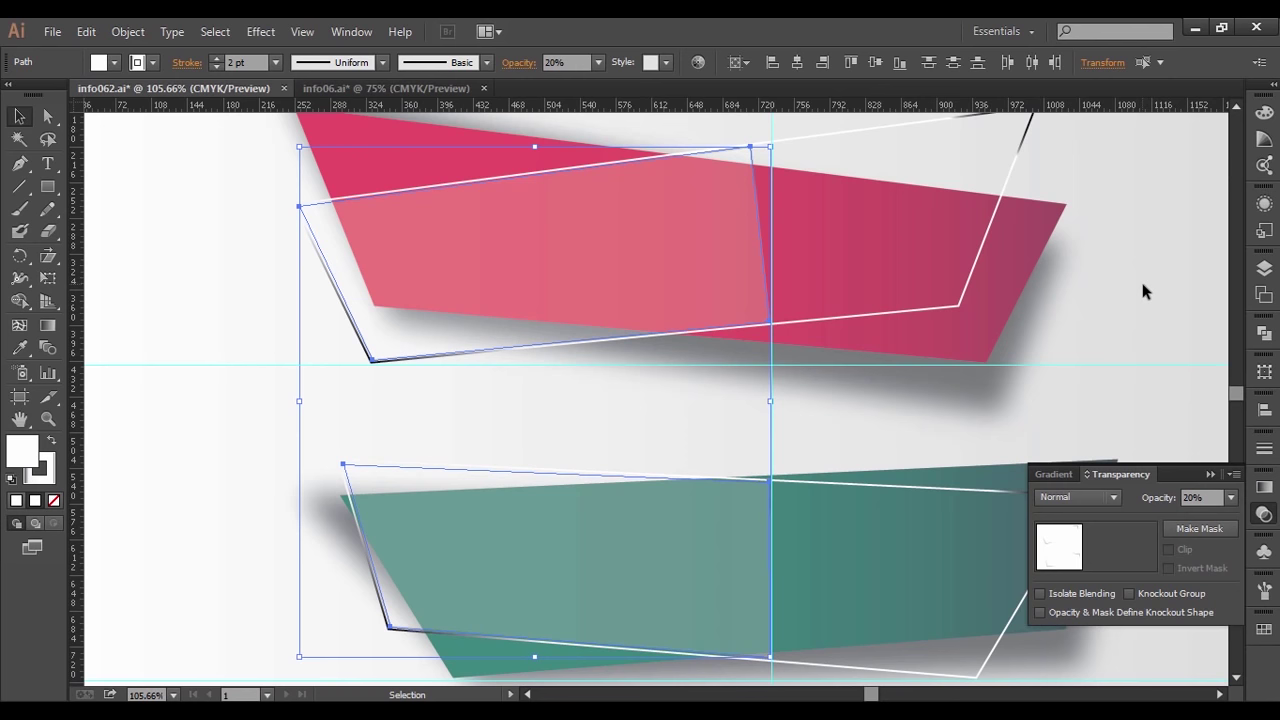
# - Fit the artboard in view and deselect the overlay shapes
pyautogui.hotkey('ctrl', '0')
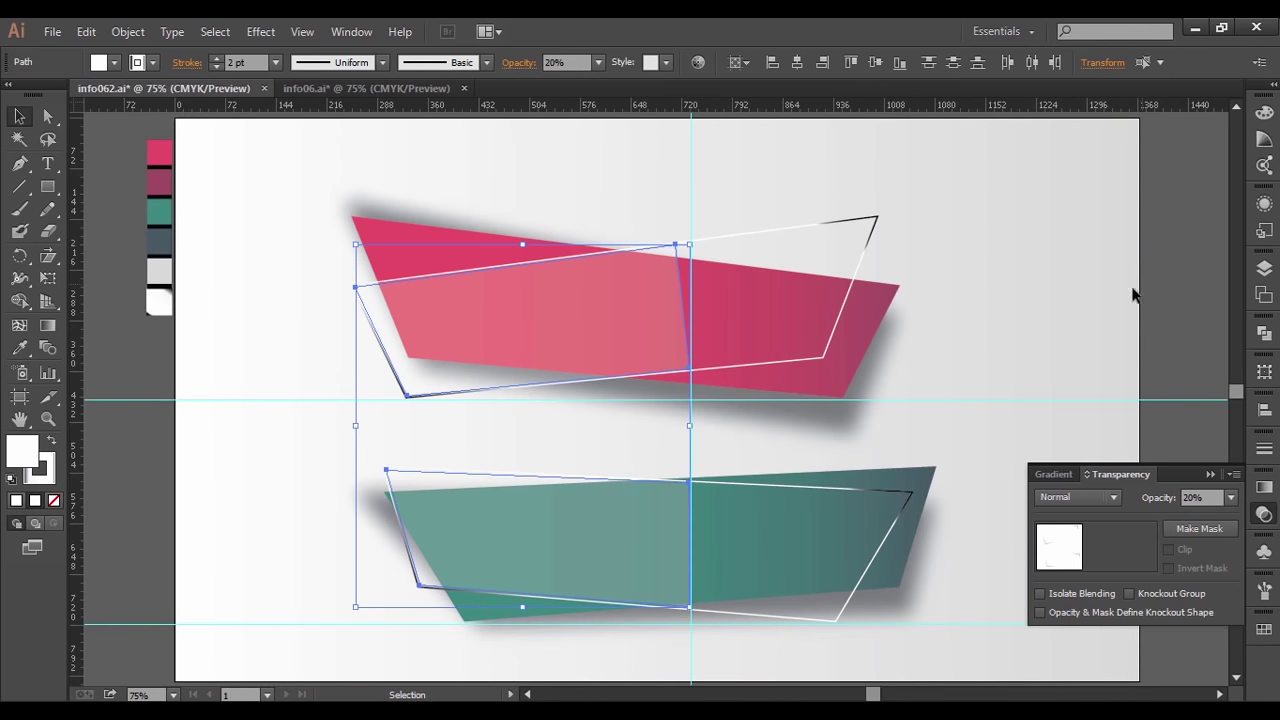
pyautogui.click(1209, 474)
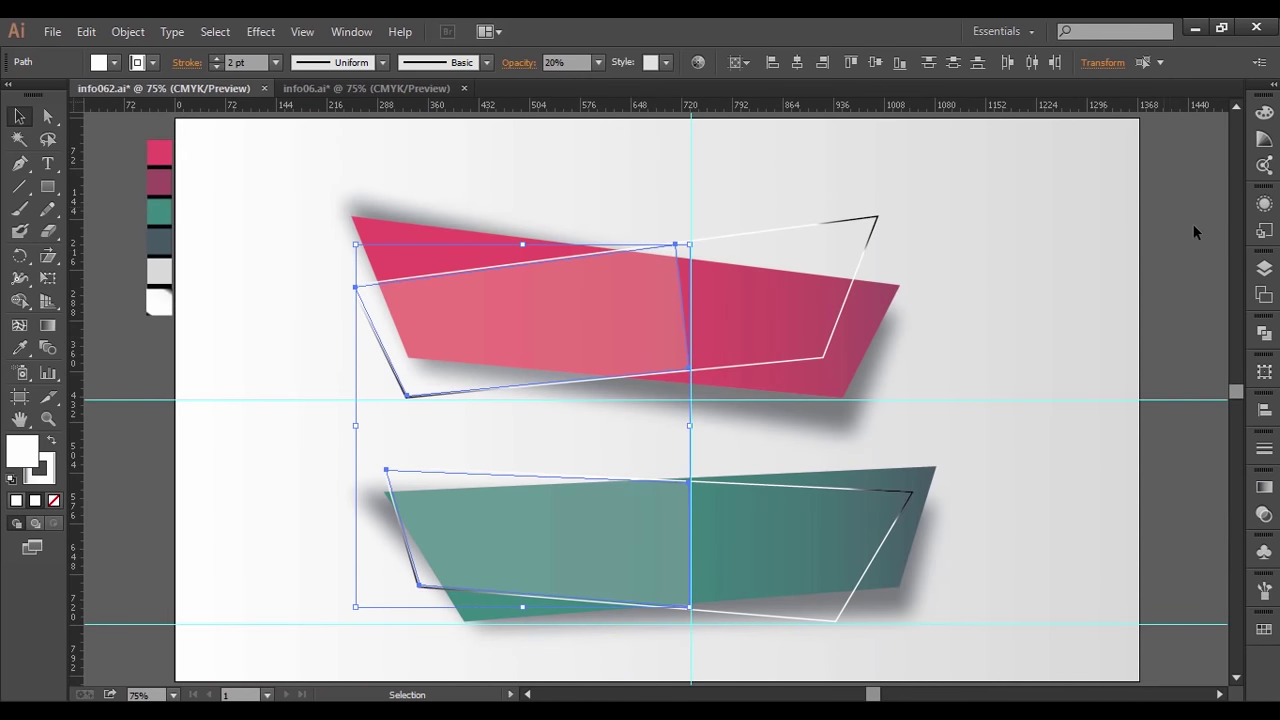
pyautogui.press('a')
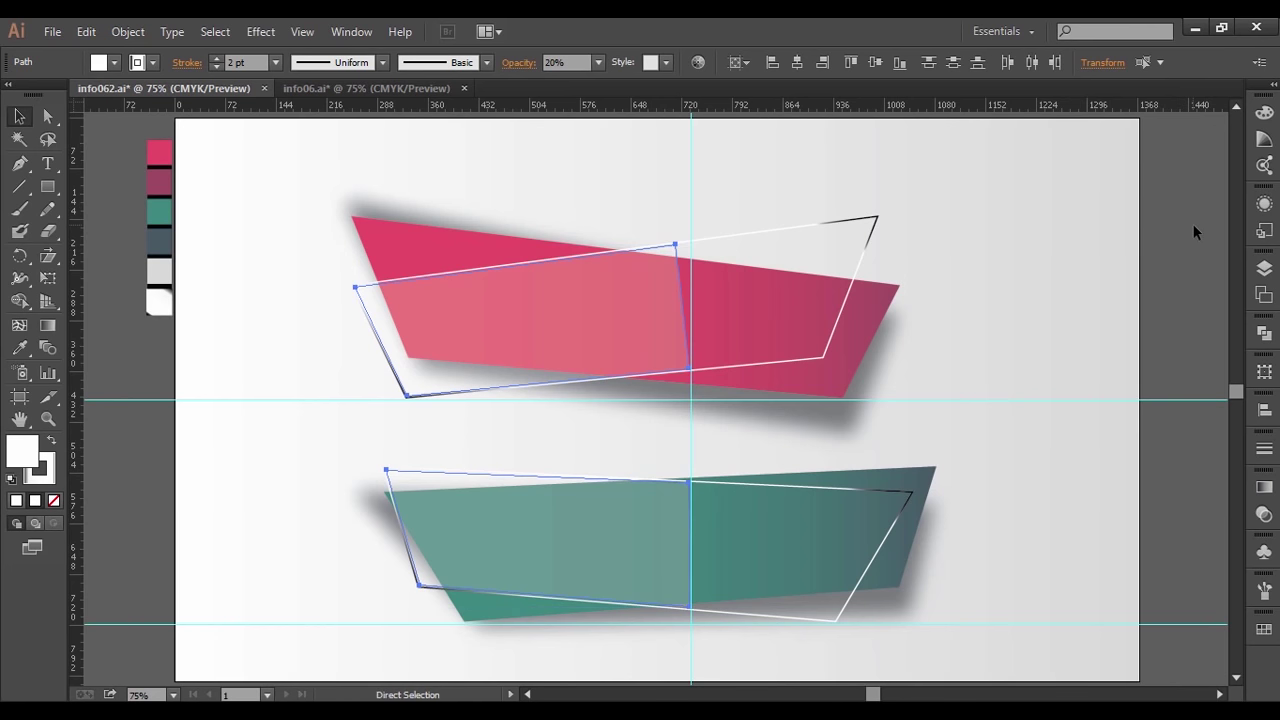
pyautogui.press('v')
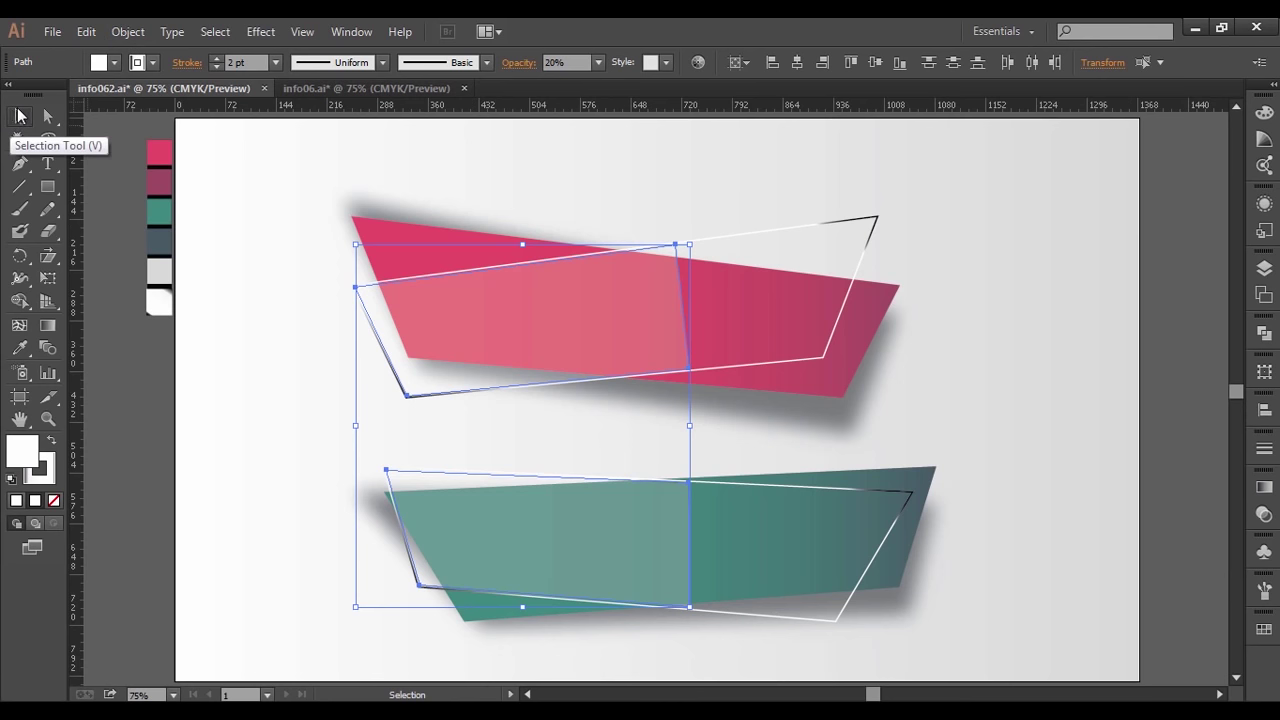
pyautogui.click(96, 174)
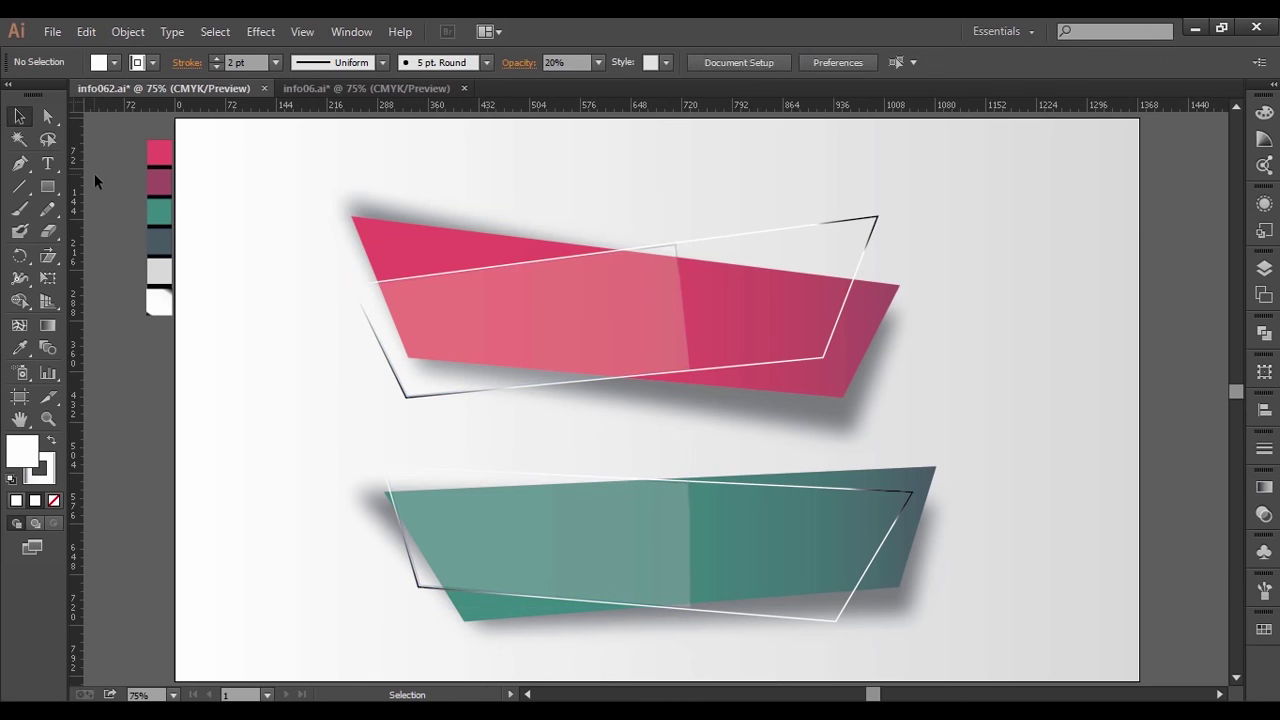
# - Set the teal and pink banner shadows to 50% opacity
pyautogui.click(905, 614)
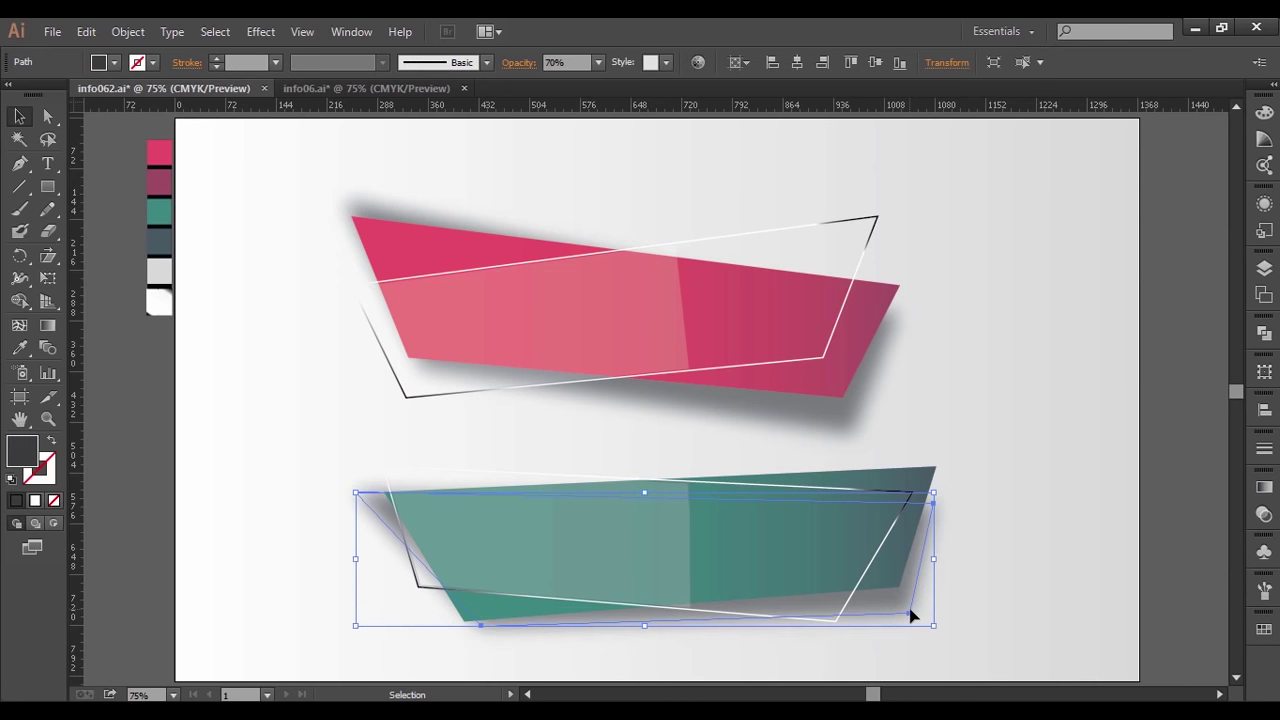
pyautogui.keyDown('shift'); pyautogui.click(849, 427); pyautogui.keyUp('shift')
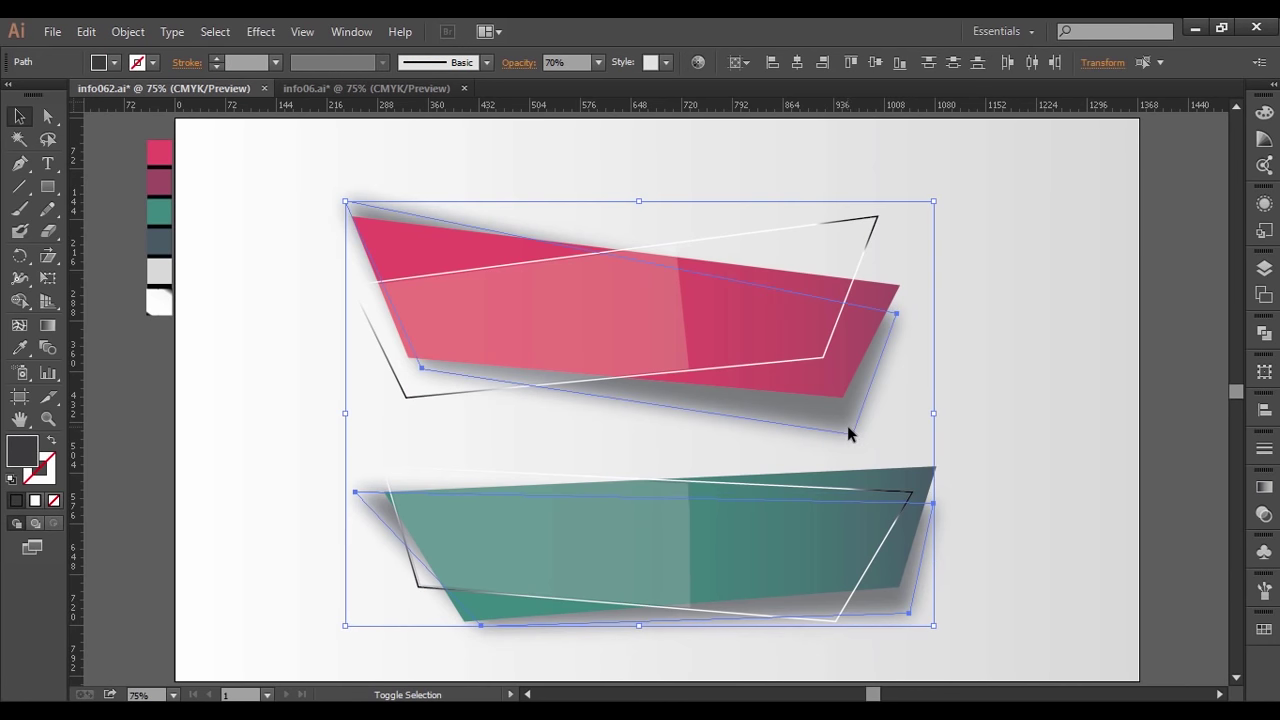
pyautogui.click(1263, 514)
pyautogui.click(1231, 497)
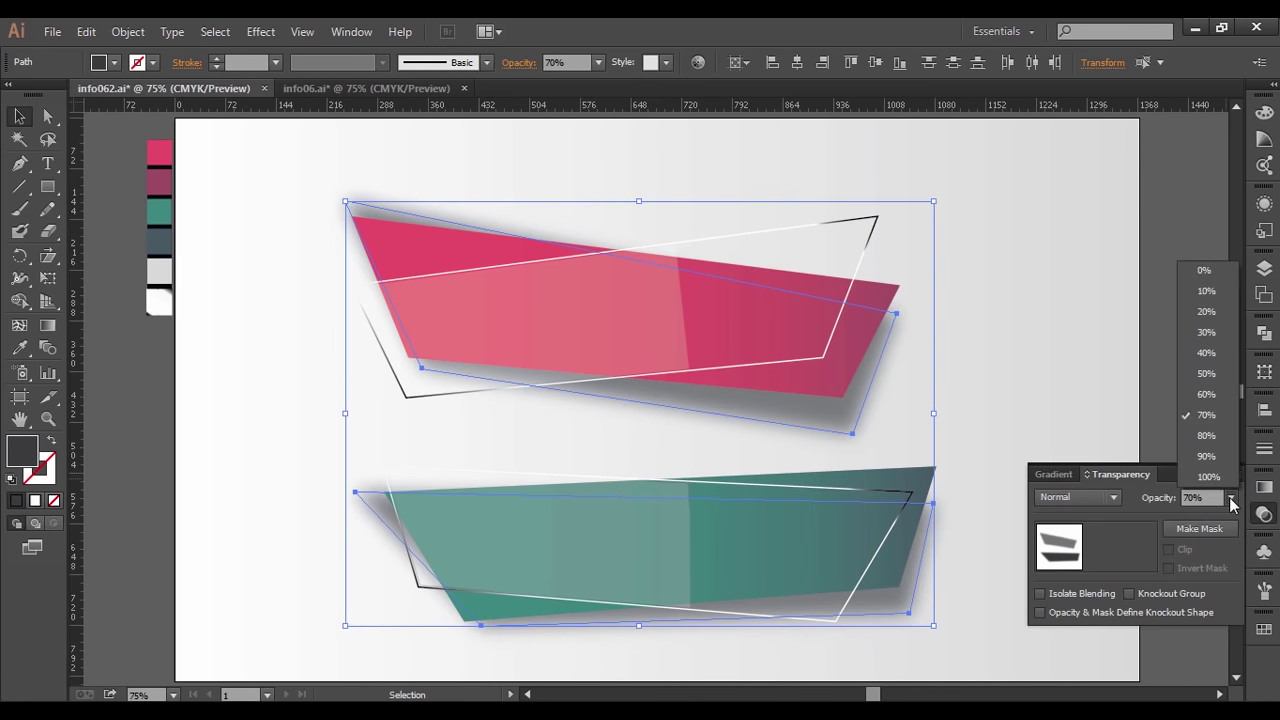
pyautogui.click(1207, 375)
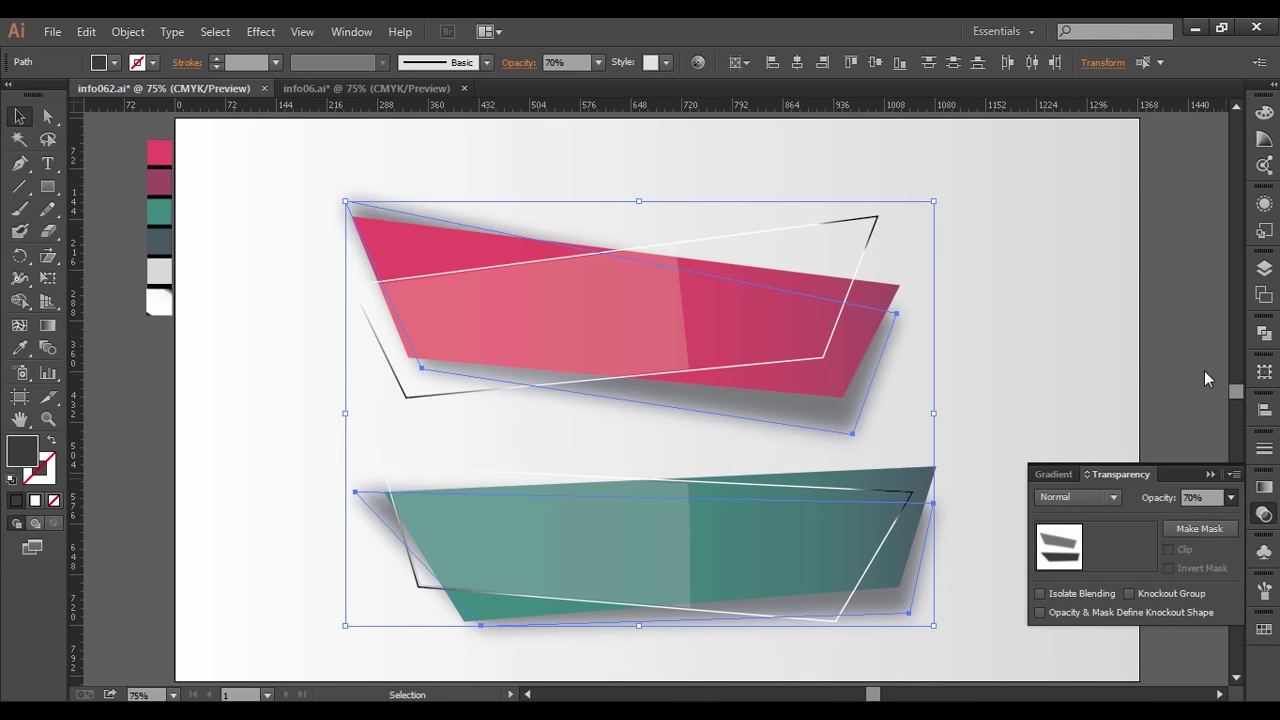
pyautogui.click(1207, 475)
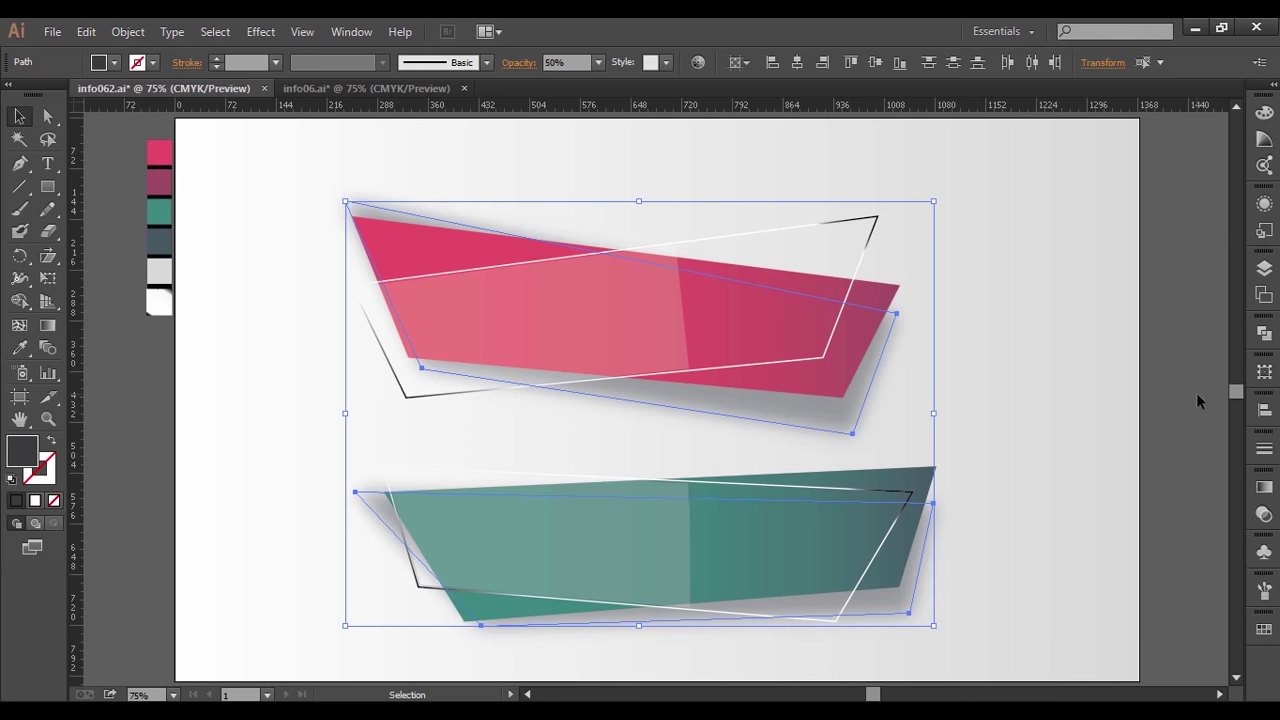
pyautogui.hotkey('ctrl', 'shift', 'a')
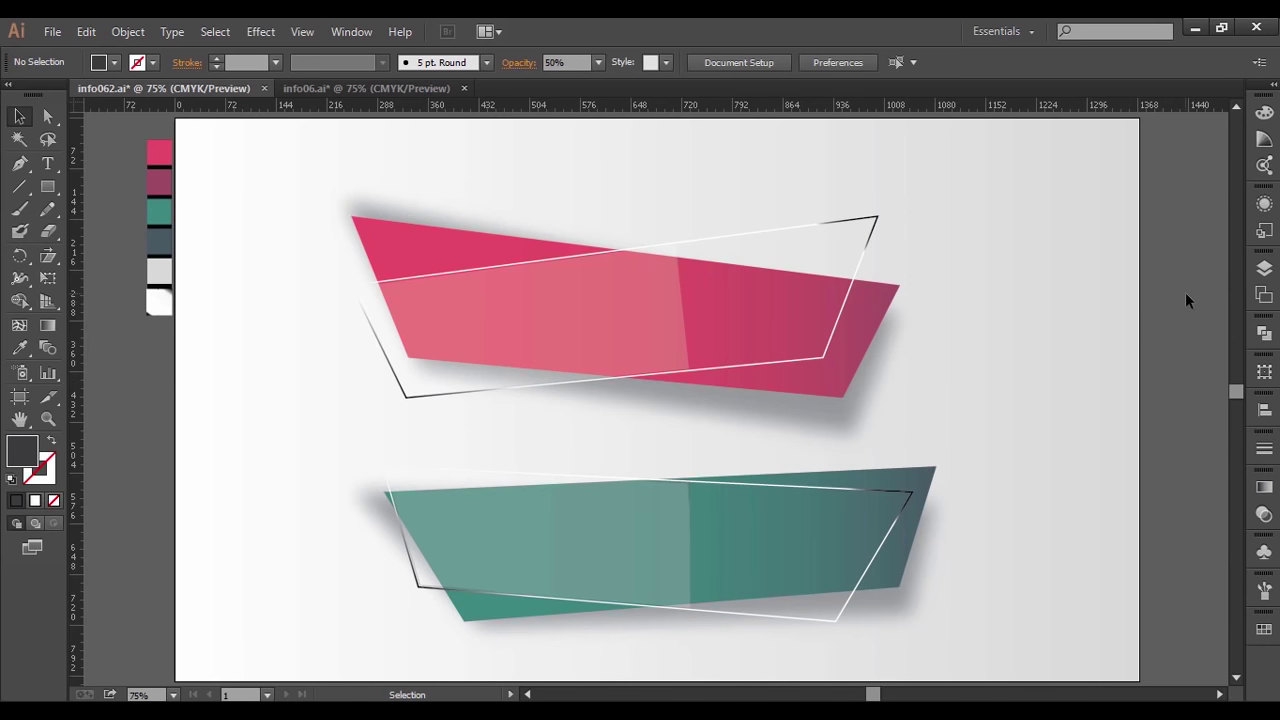
pyautogui.hotkey('ctrl', 'a')
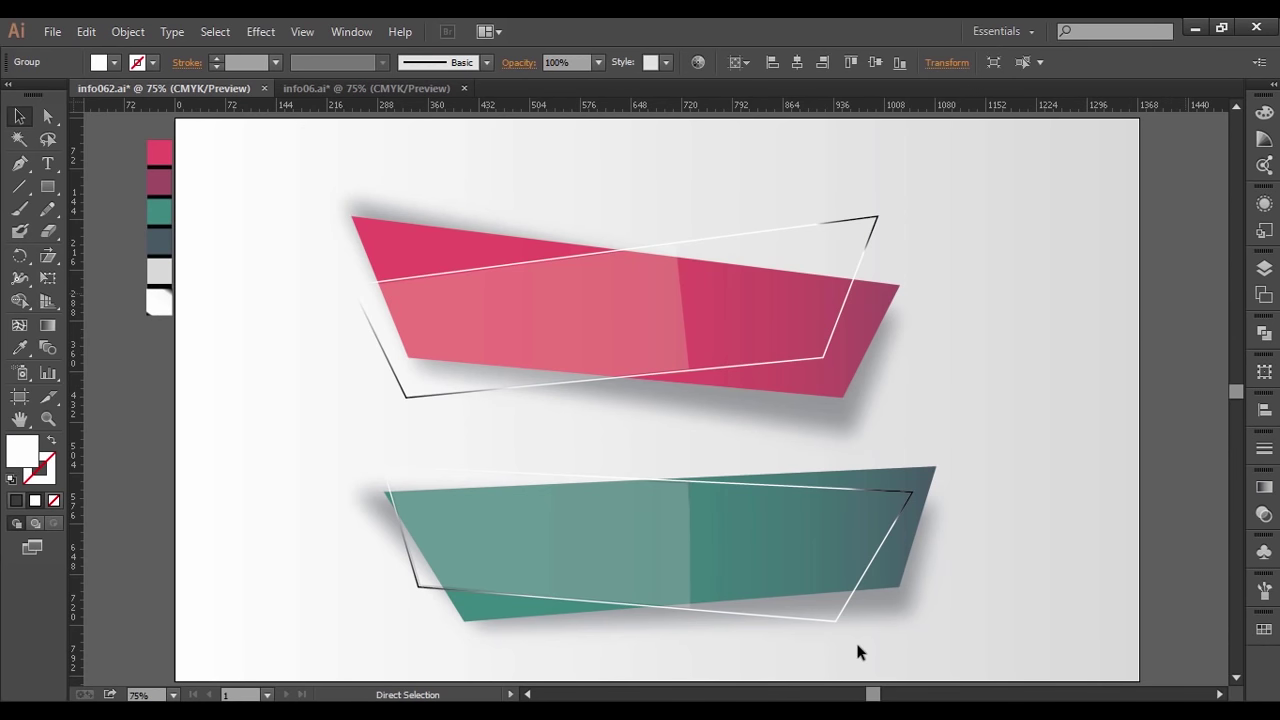
# - Paste two copies of the VECTOR BANNER text, one on the pink banner and one on the teal banner
pyautogui.hotkey('ctrl', 'v')
pyautogui.moveTo(677, 414); pyautogui.dragTo(652, 334)
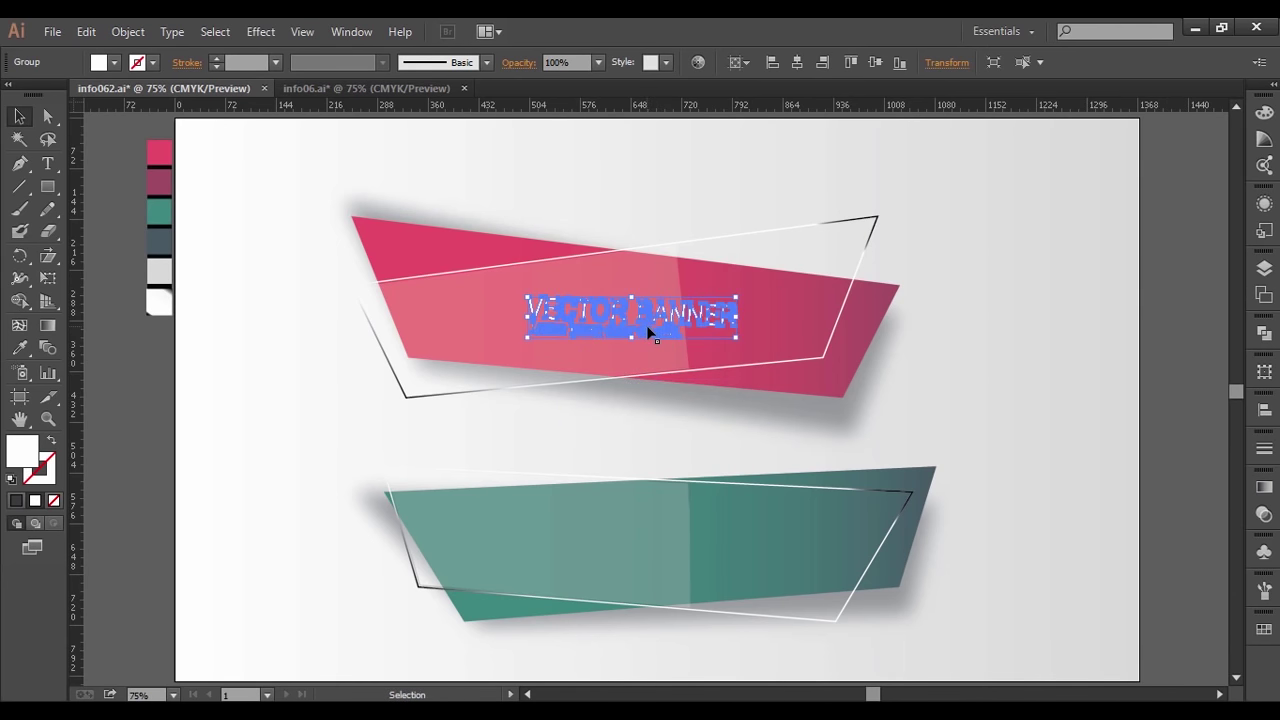
pyautogui.click(1014, 410)
pyautogui.hotkey('ctrl', 'v')
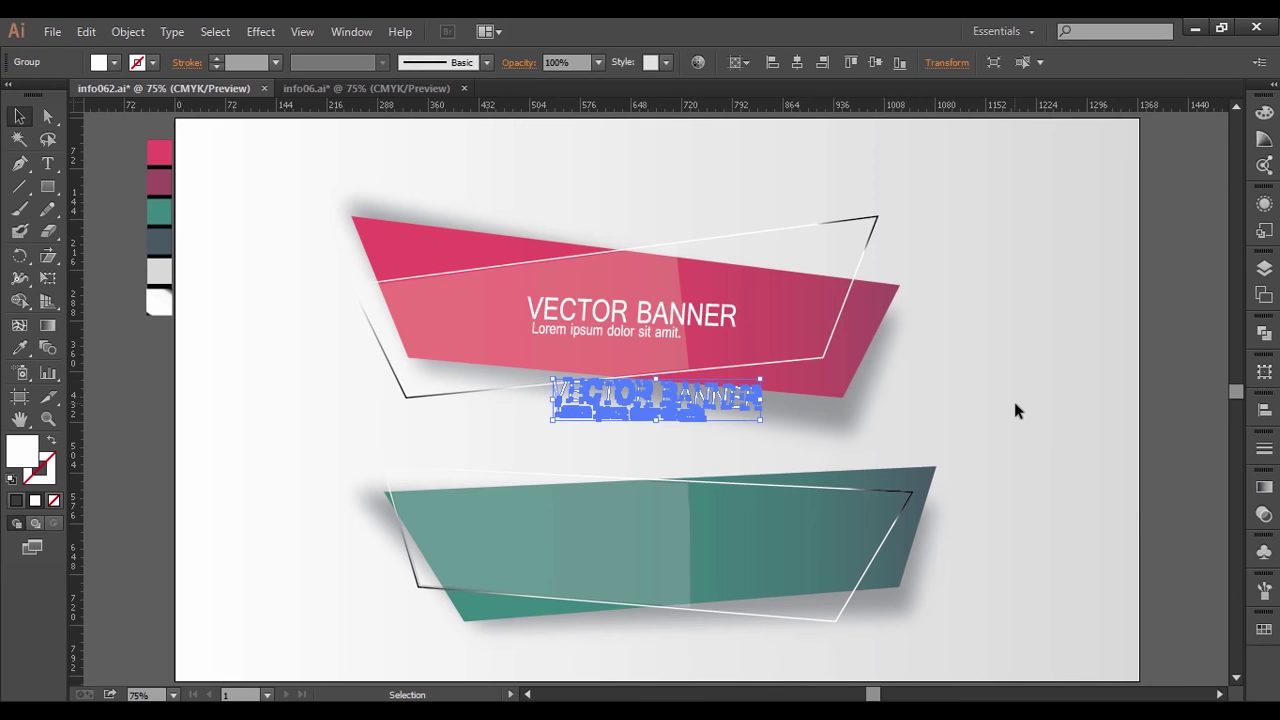
pyautogui.moveTo(662, 398); pyautogui.dragTo(657, 537)
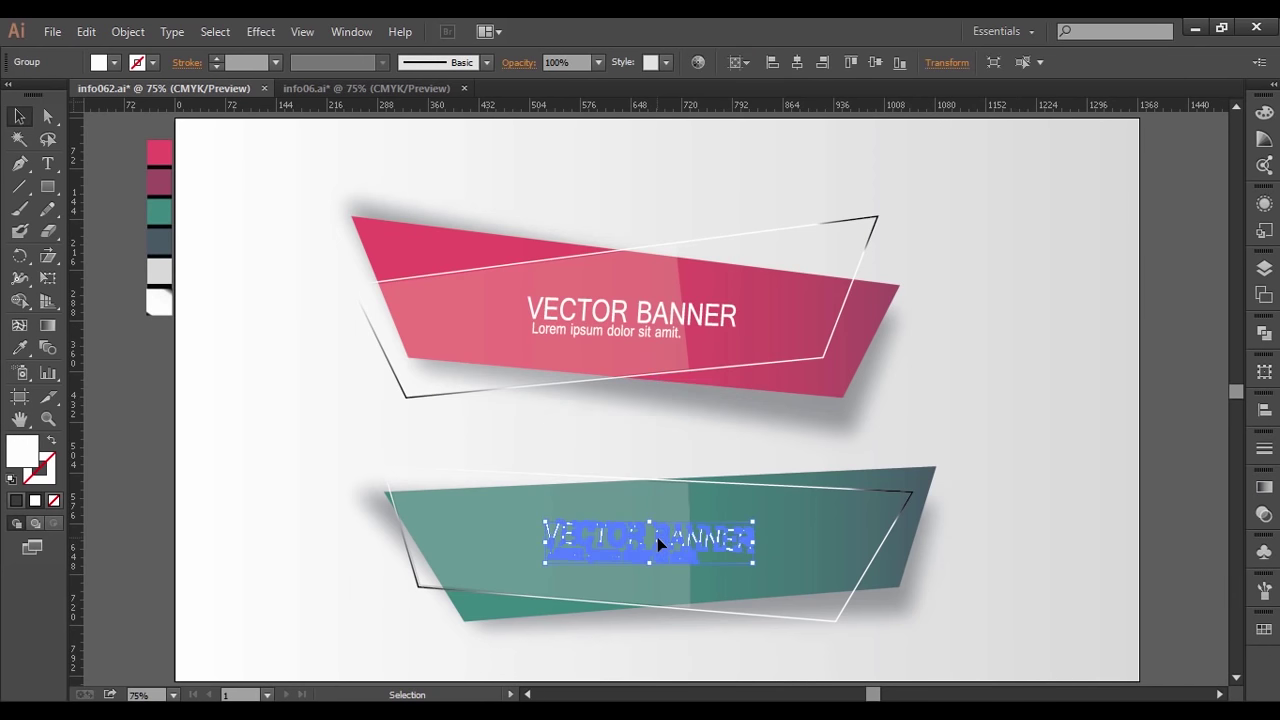
pyautogui.click(1065, 505)
# - Check text alignment with guides and nudge the pink banner's text slightly down
pyautogui.hotkey('ctrl', ';')
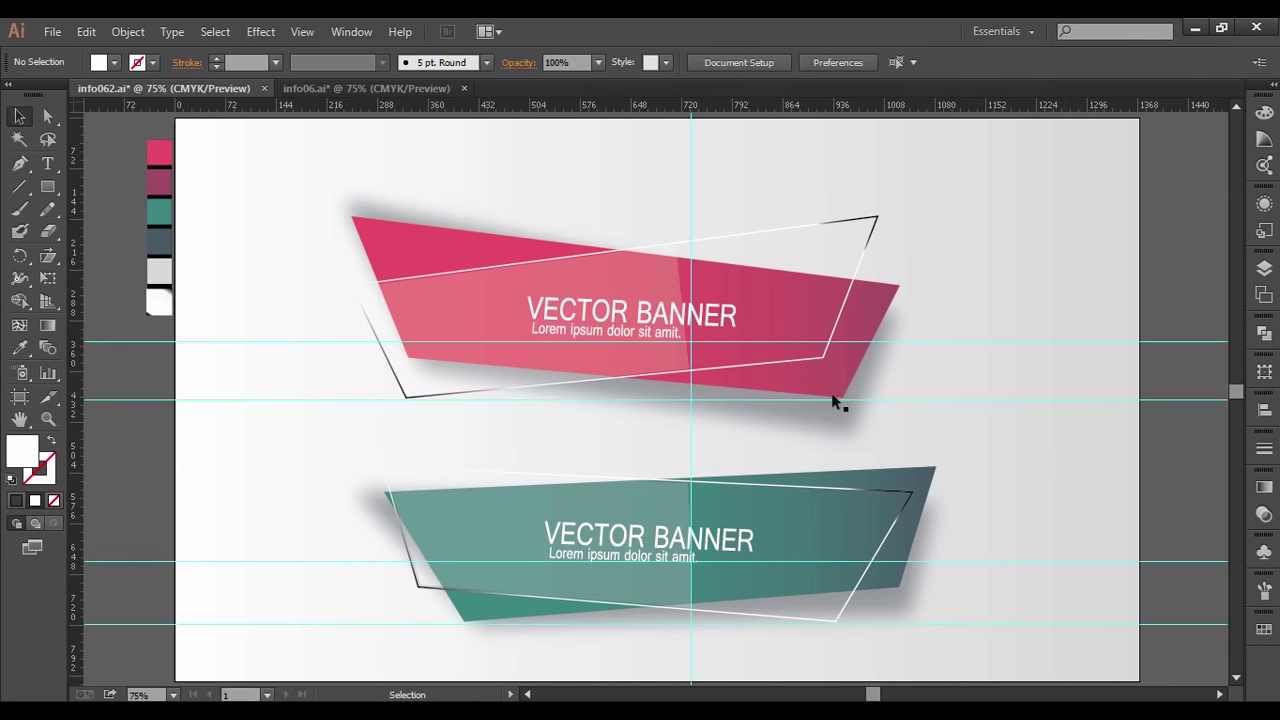
pyautogui.click(722, 320)
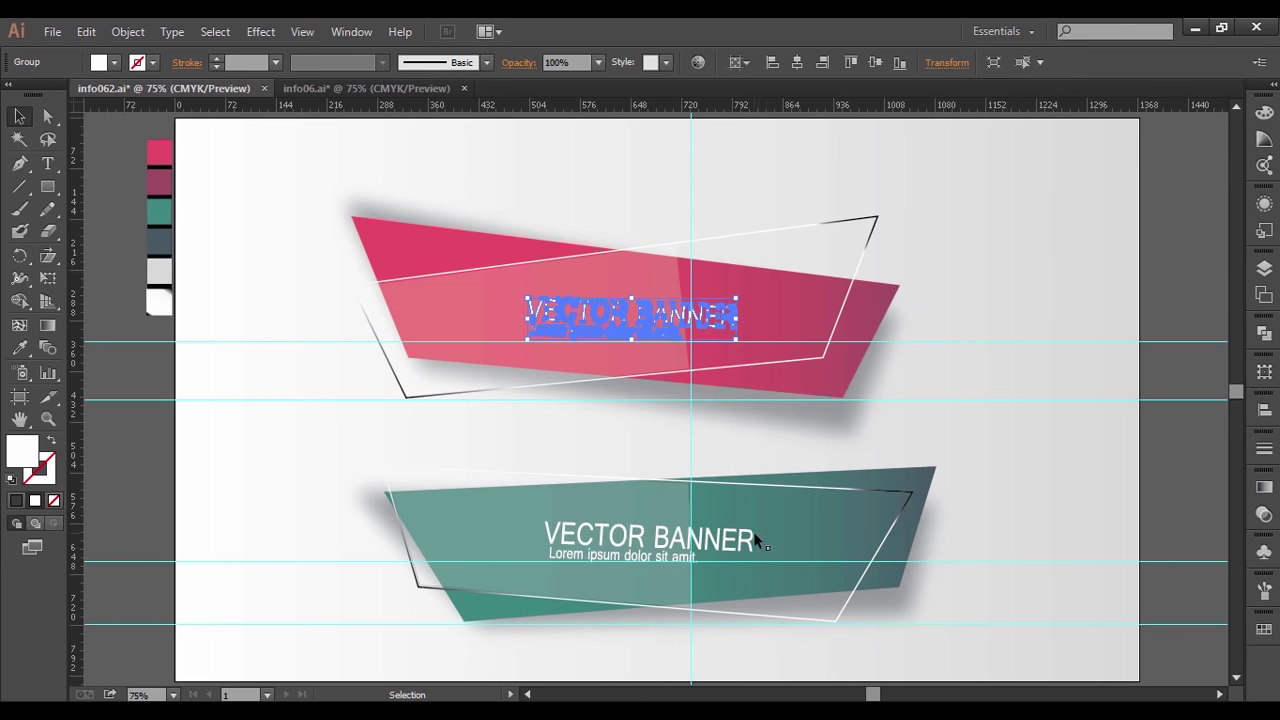
pyautogui.click(1069, 268)
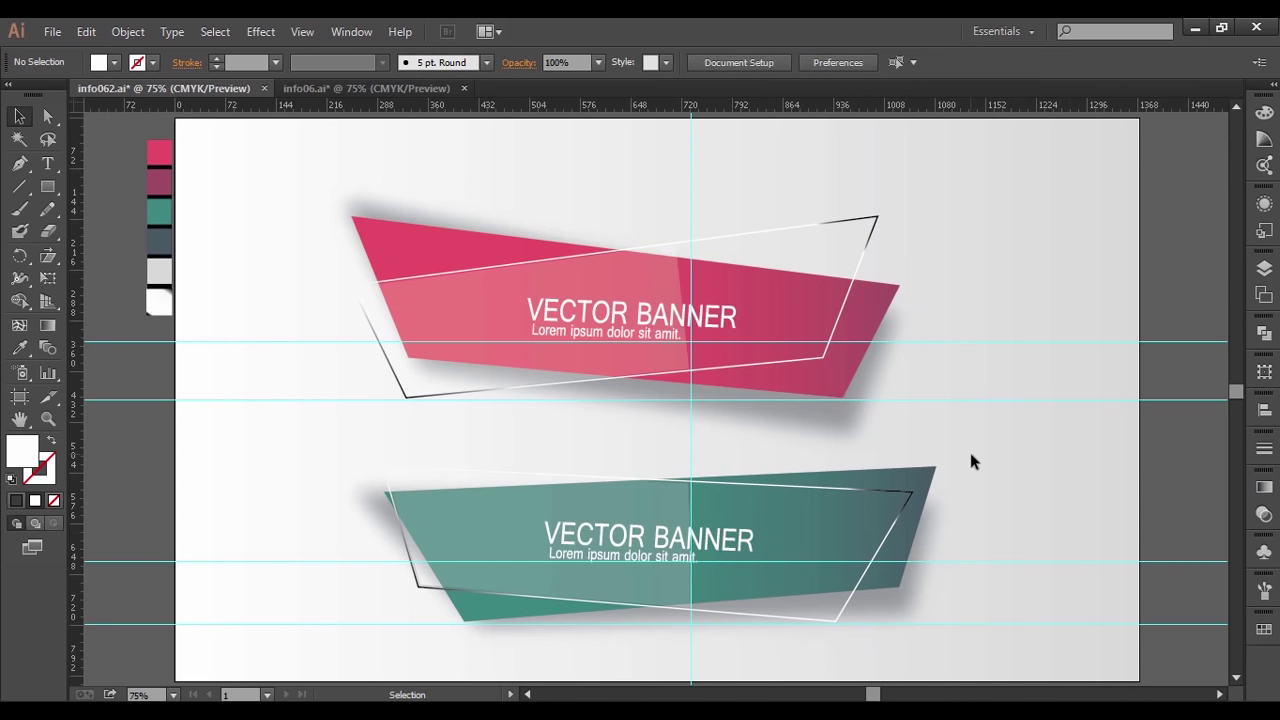
pyautogui.hotkey('ctrl', ';')
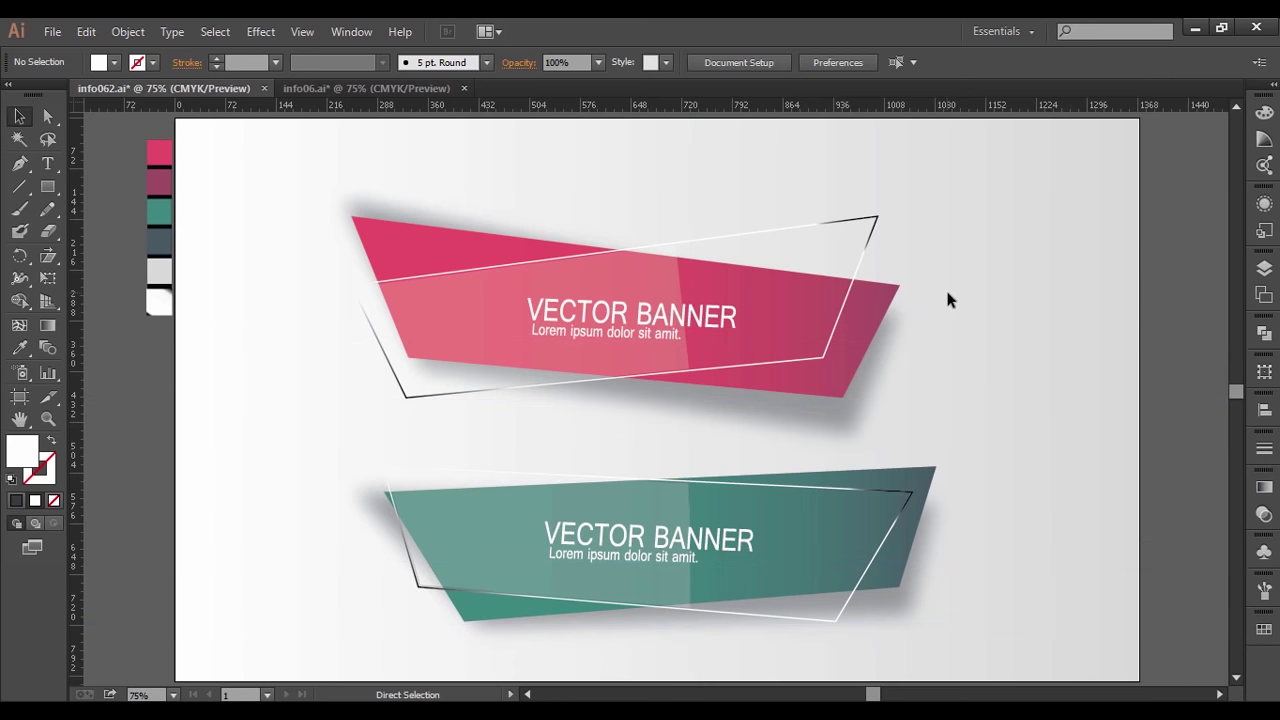
pyautogui.click(712, 543)
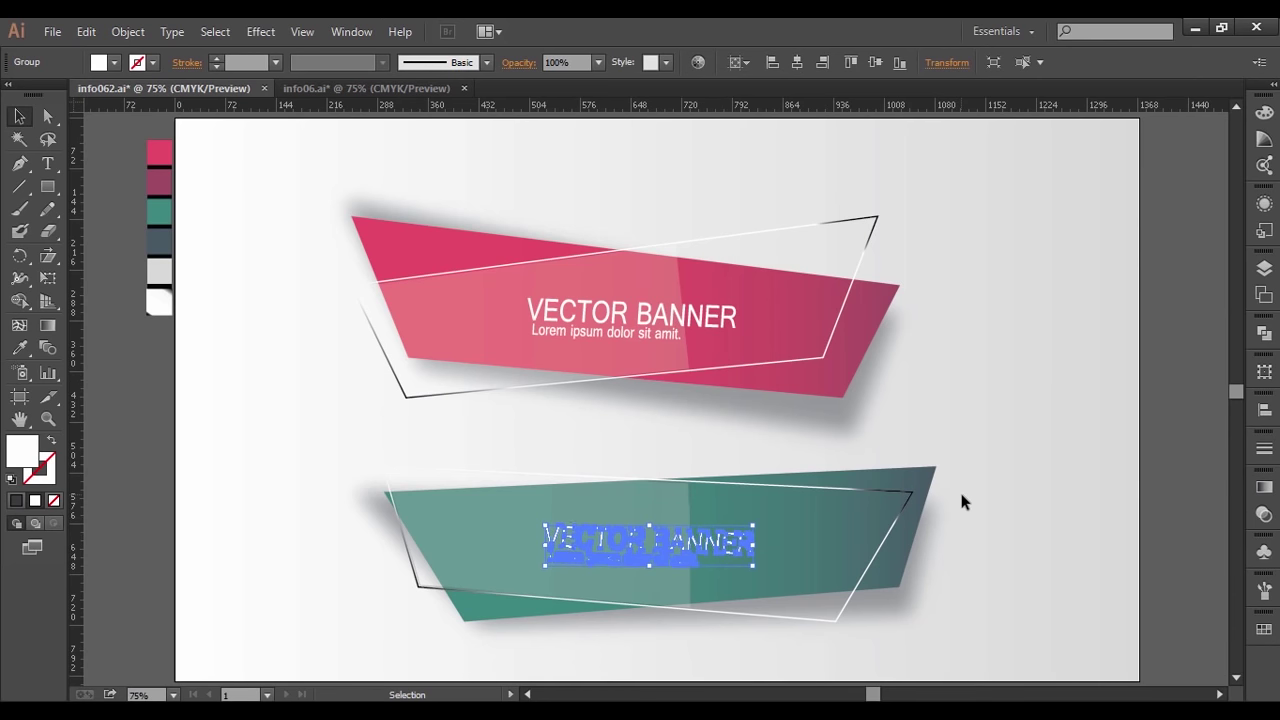
pyautogui.click(686, 312)
pyautogui.press('Down')
pyautogui.press('Down')
pyautogui.press('Down')
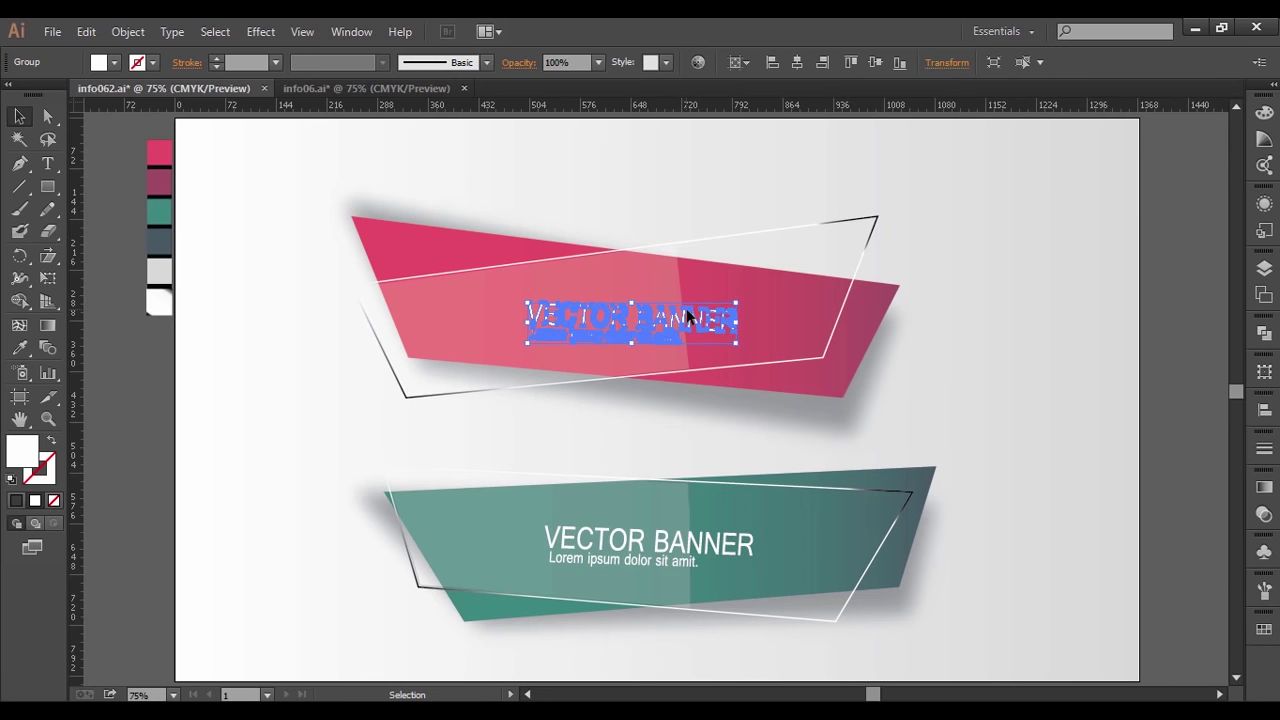
pyautogui.click(956, 242)
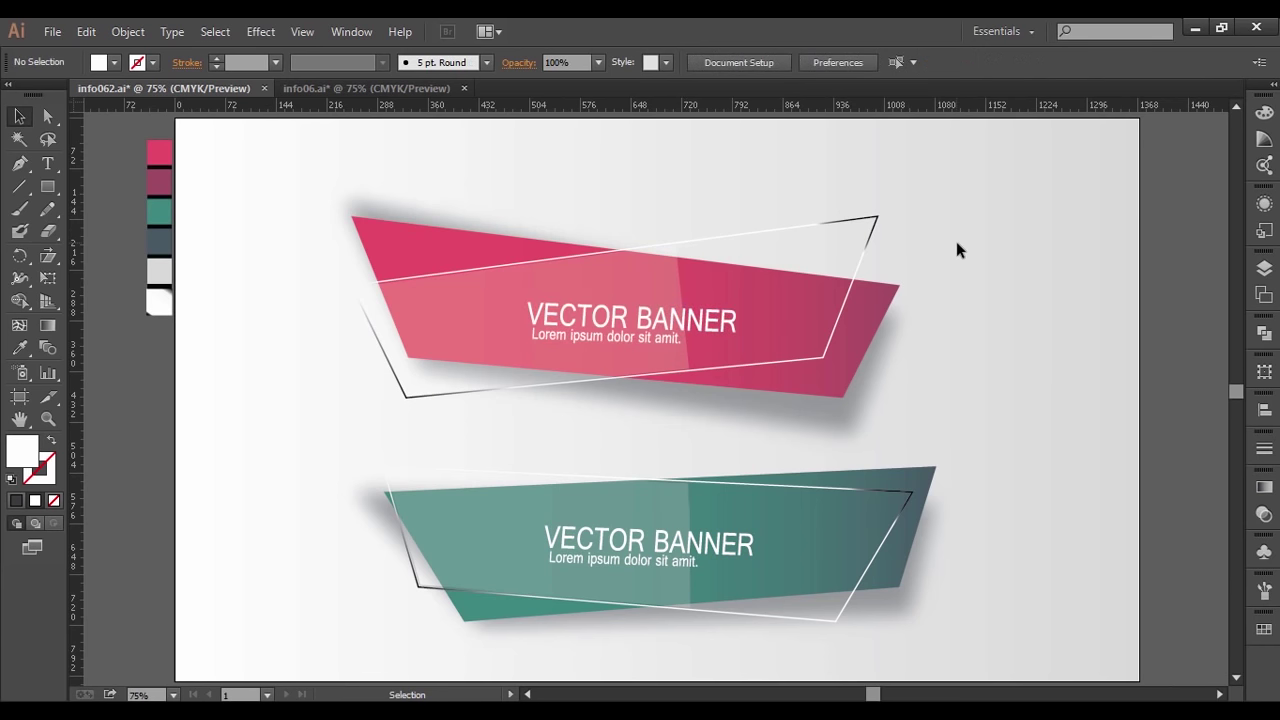
pyautogui.click(47, 186)
# - Draw a lens flare on the pink banner's left corner, flattened into a streak and tilted to its slant
pyautogui.moveTo(47, 186)
pyautogui.mouseDown()
pyautogui.moveTo(110, 232)
pyautogui.moveTo(130, 297)
pyautogui.mouseUp()
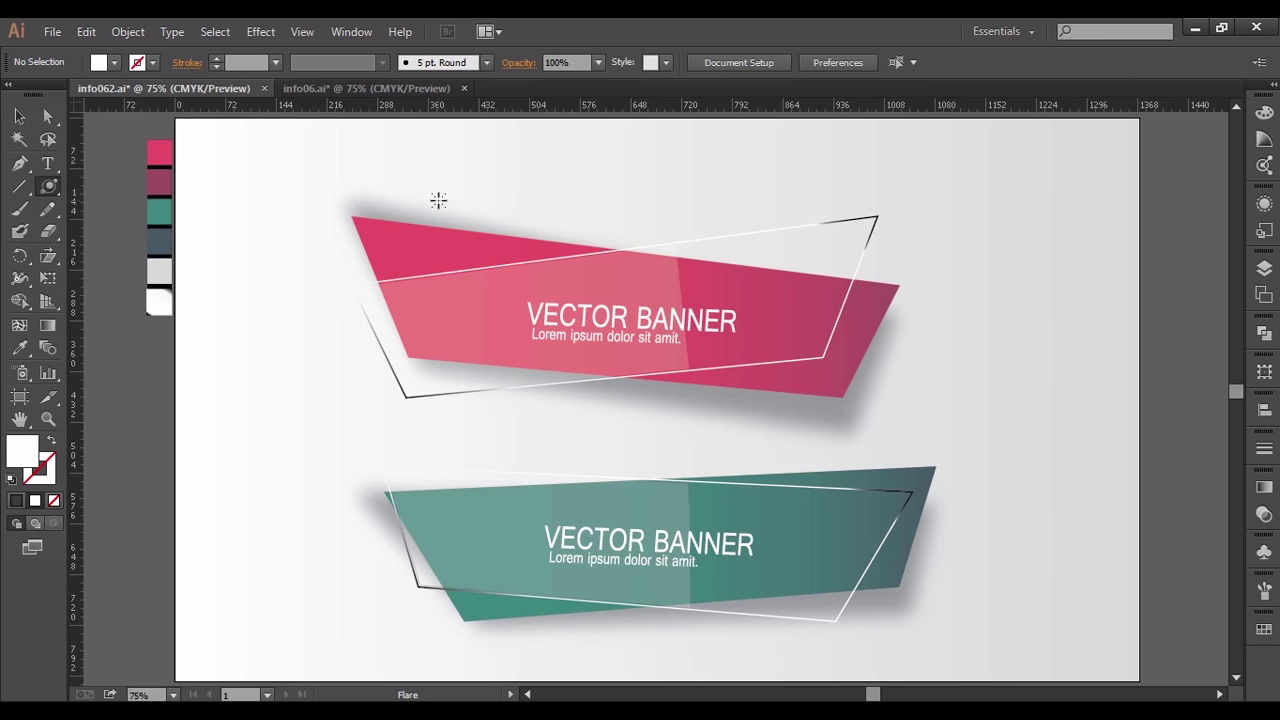
pyautogui.moveTo(402, 246); pyautogui.dragTo(436, 272)
pyautogui.press('v')
pyautogui.click(20, 114)
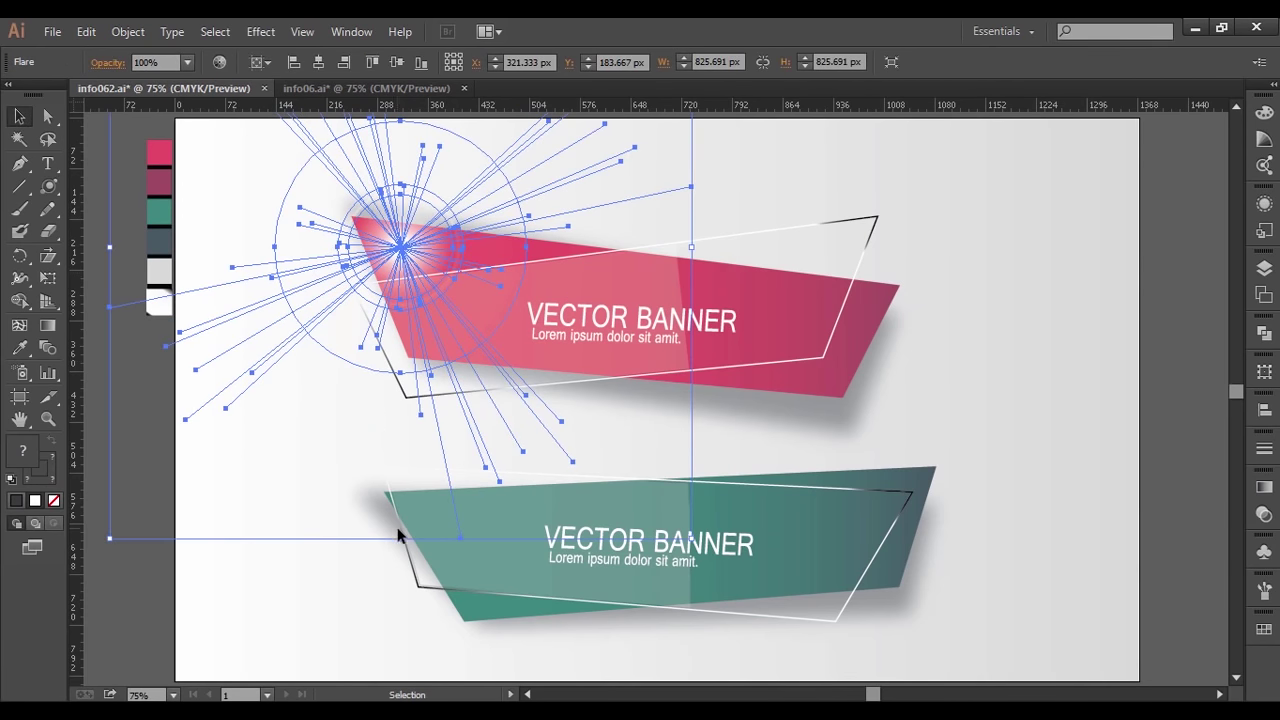
pyautogui.moveTo(399, 537); pyautogui.dragTo(402, 289)
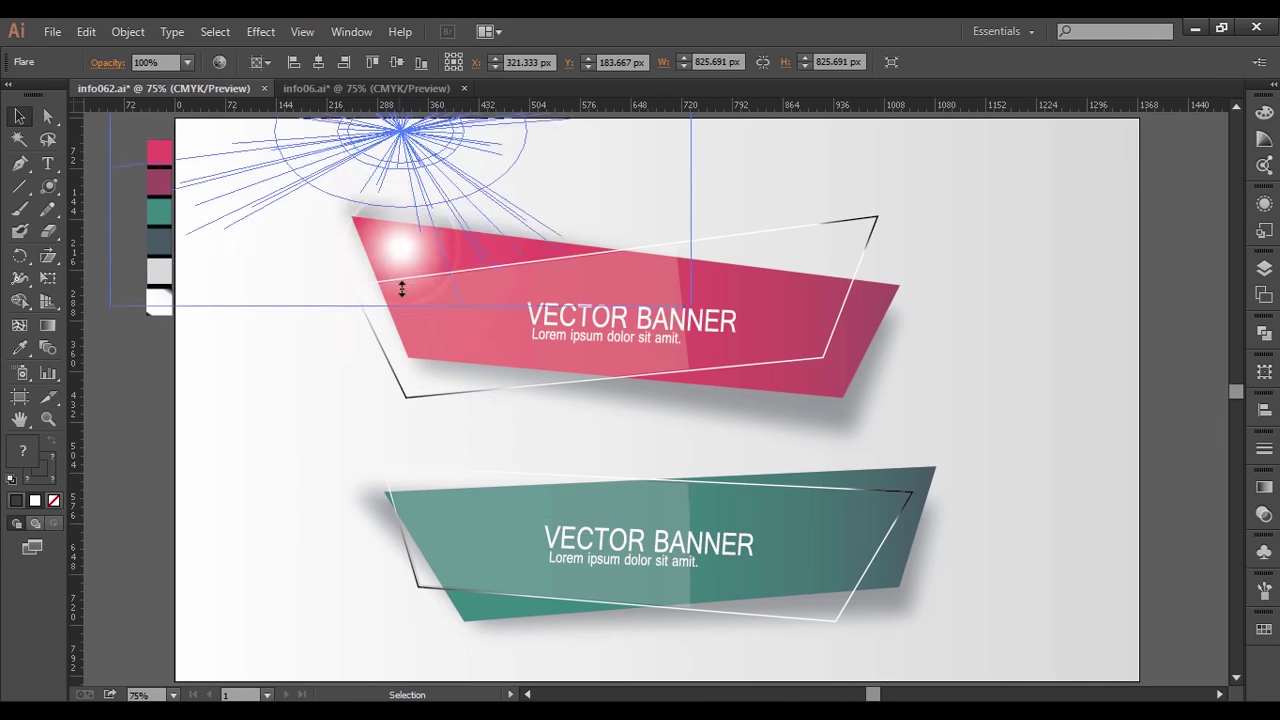
pyautogui.moveTo(404, 136); pyautogui.dragTo(428, 279)
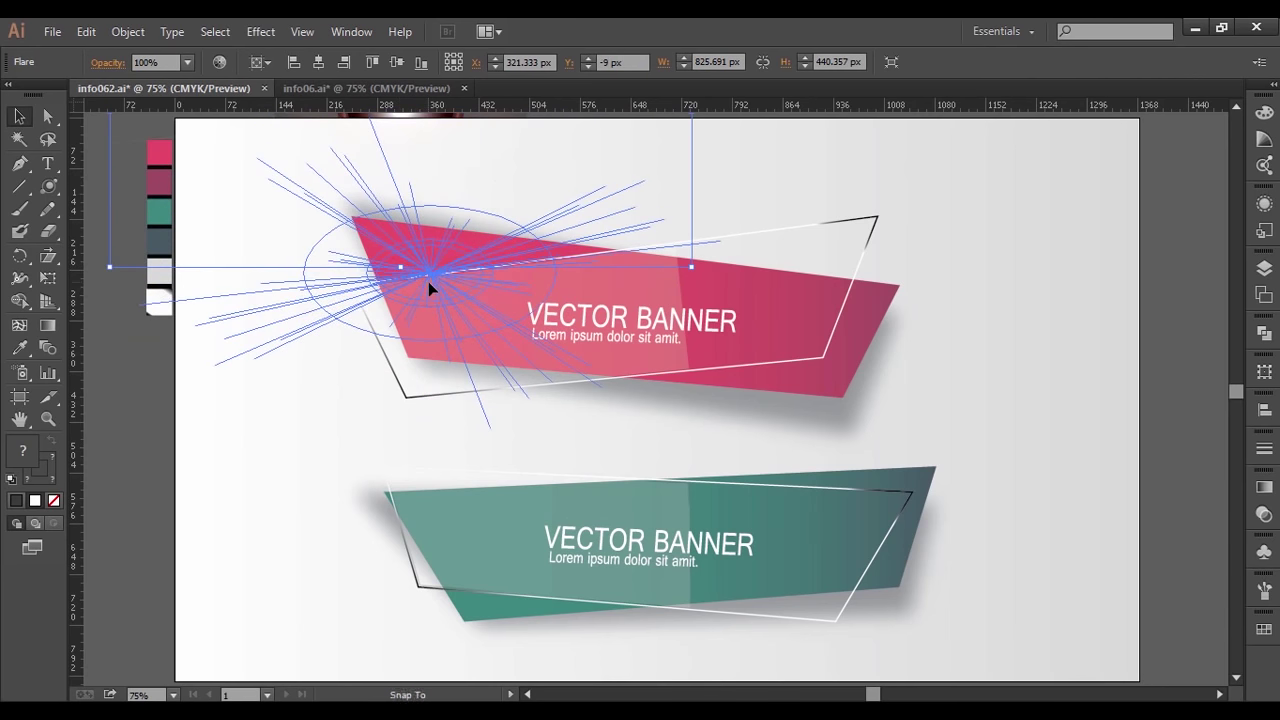
pyautogui.moveTo(428, 428)
pyautogui.mouseDown()
pyautogui.moveTo(434, 159)
pyautogui.moveTo(460, 277)
pyautogui.mouseUp()
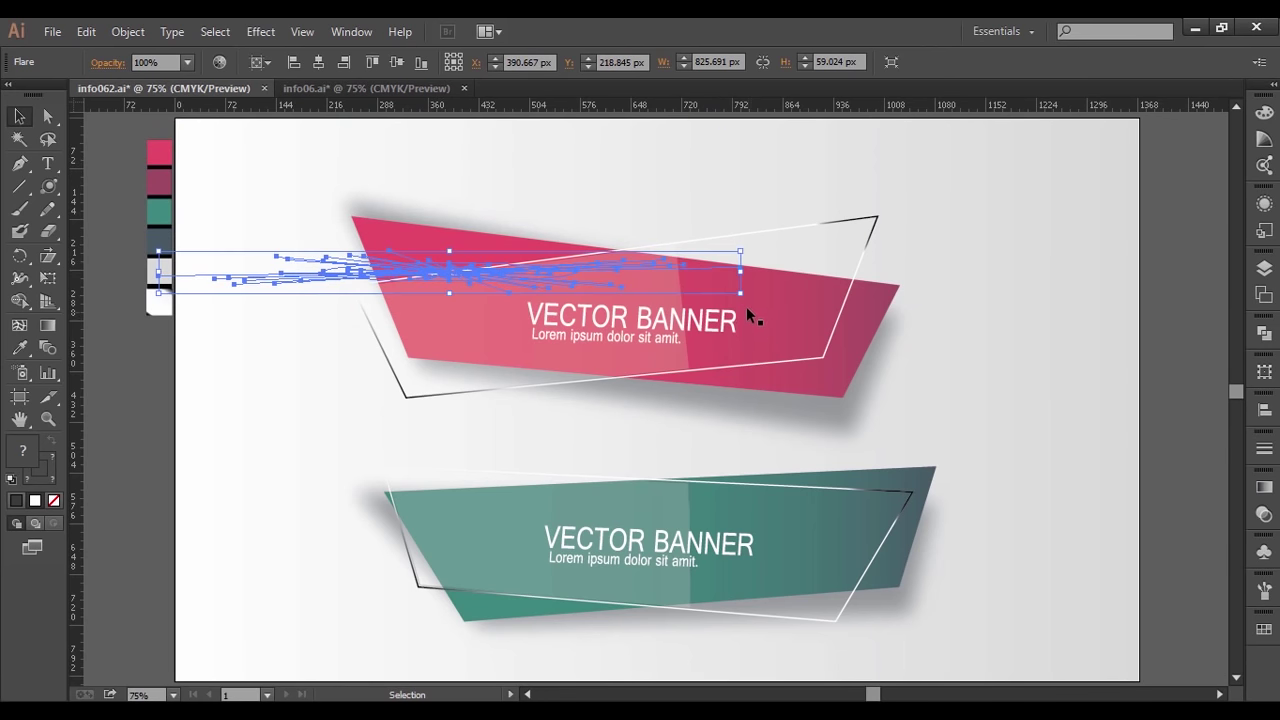
pyautogui.moveTo(747, 309); pyautogui.dragTo(669, 151)
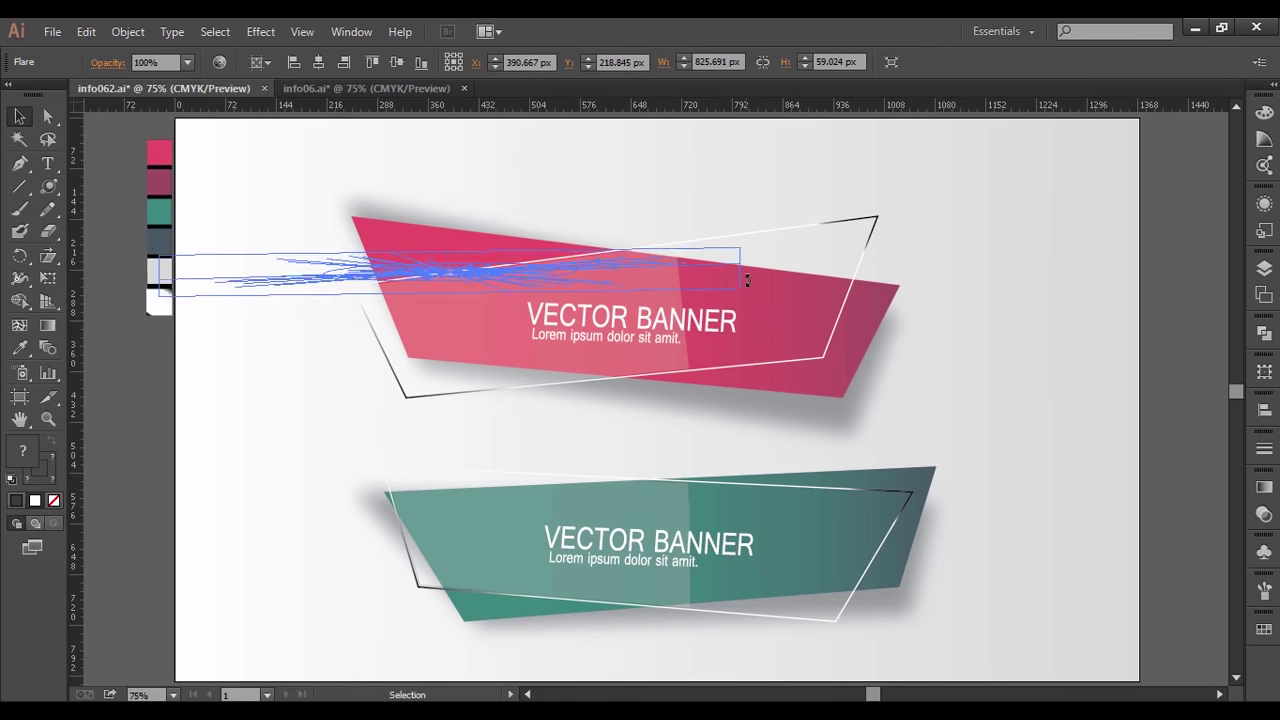
pyautogui.click(669, 152)
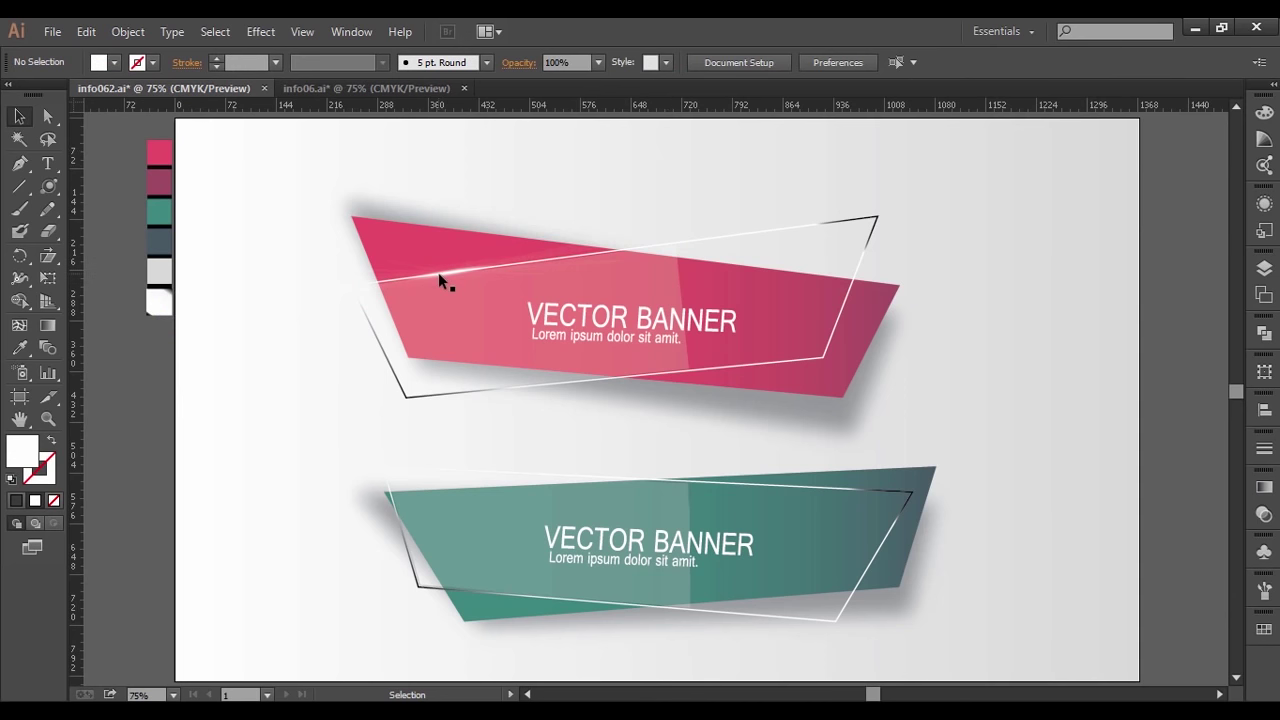
# - Shift the flare glint down along the pink banner's top edge
pyautogui.click(450, 300)
pyautogui.moveTo(454, 297); pyautogui.dragTo(462, 332)
pyautogui.click(462, 333)
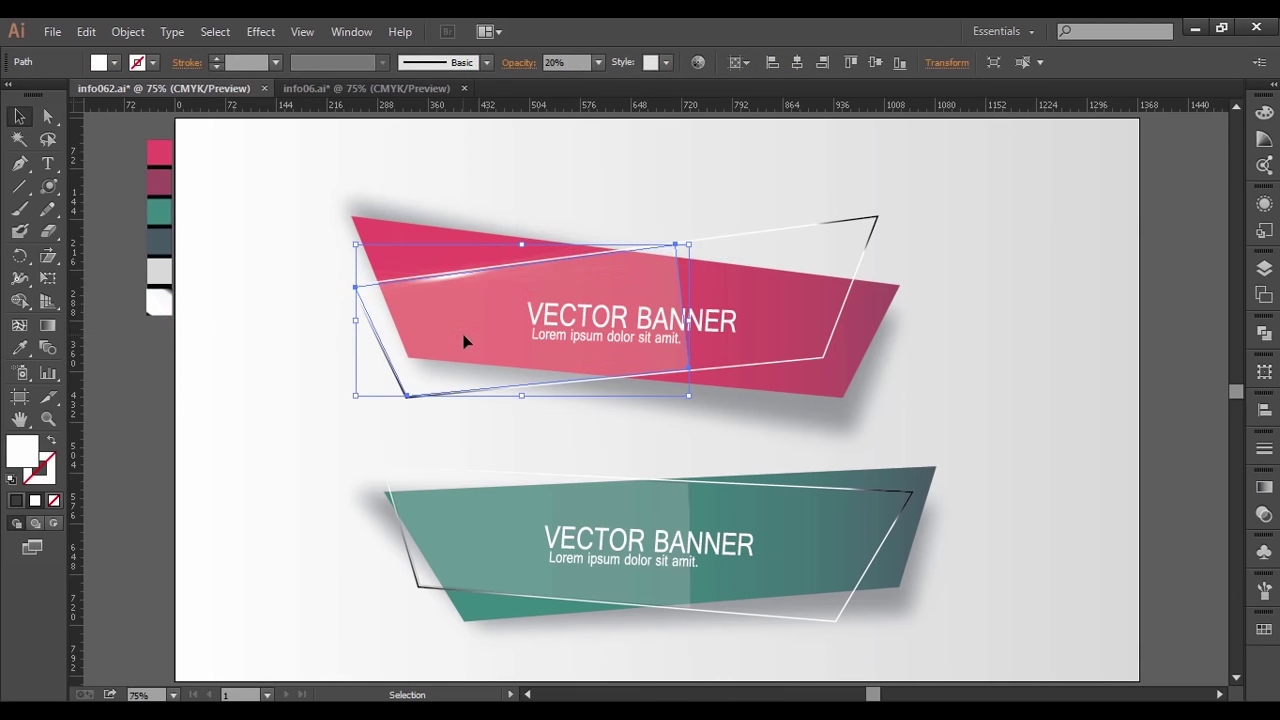
pyautogui.click(457, 278)
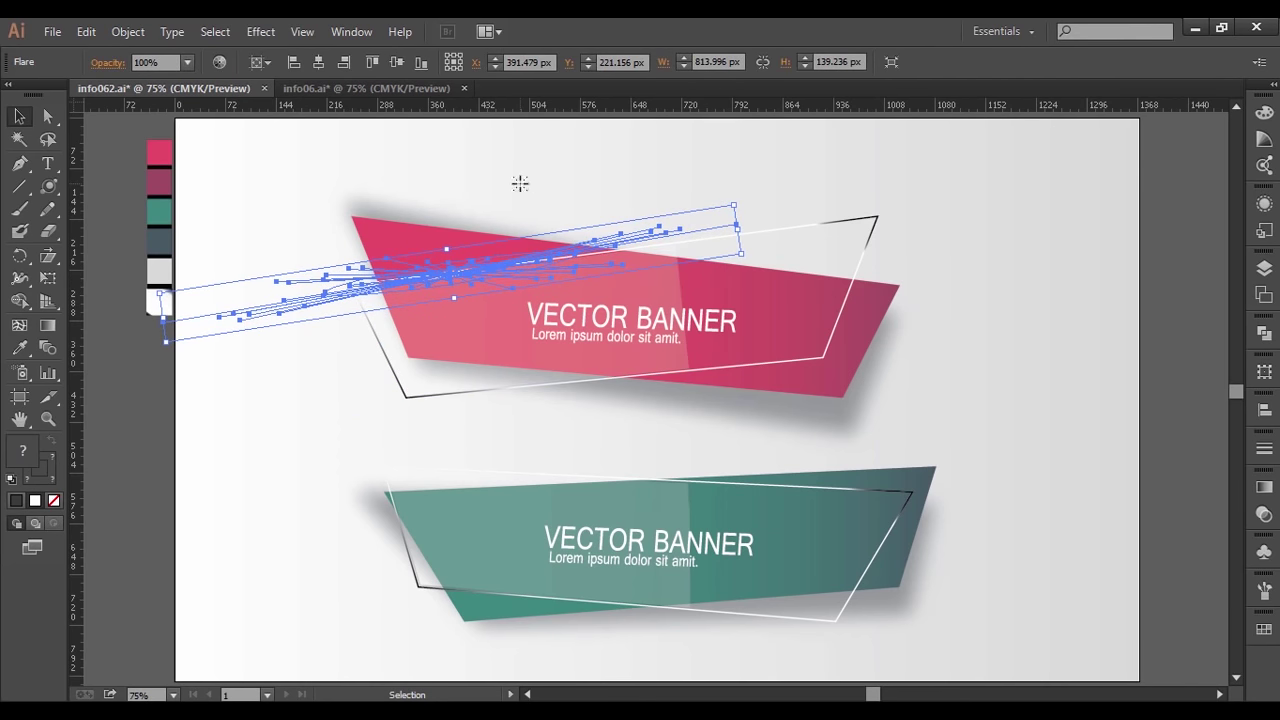
pyautogui.click(520, 190)
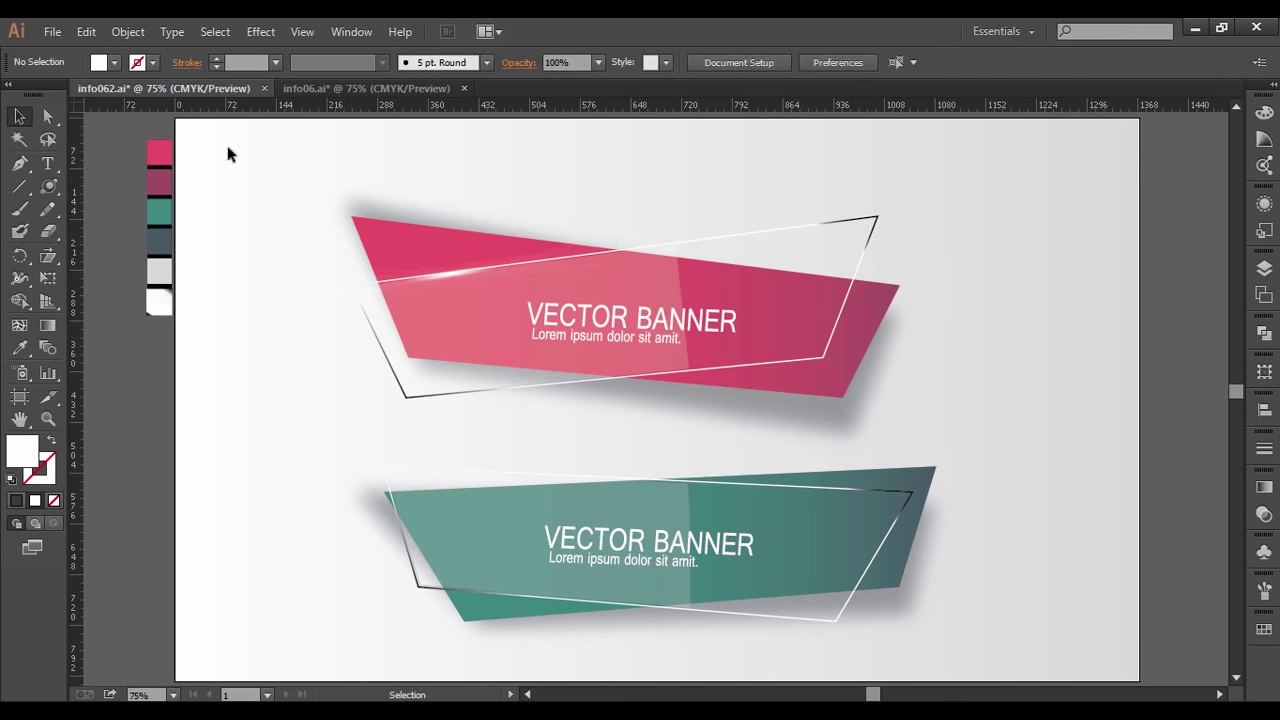
# - Duplicate the flare and rotate the copy along the pink banner's lower-right edge
pyautogui.click(449, 283)
pyautogui.press('a')
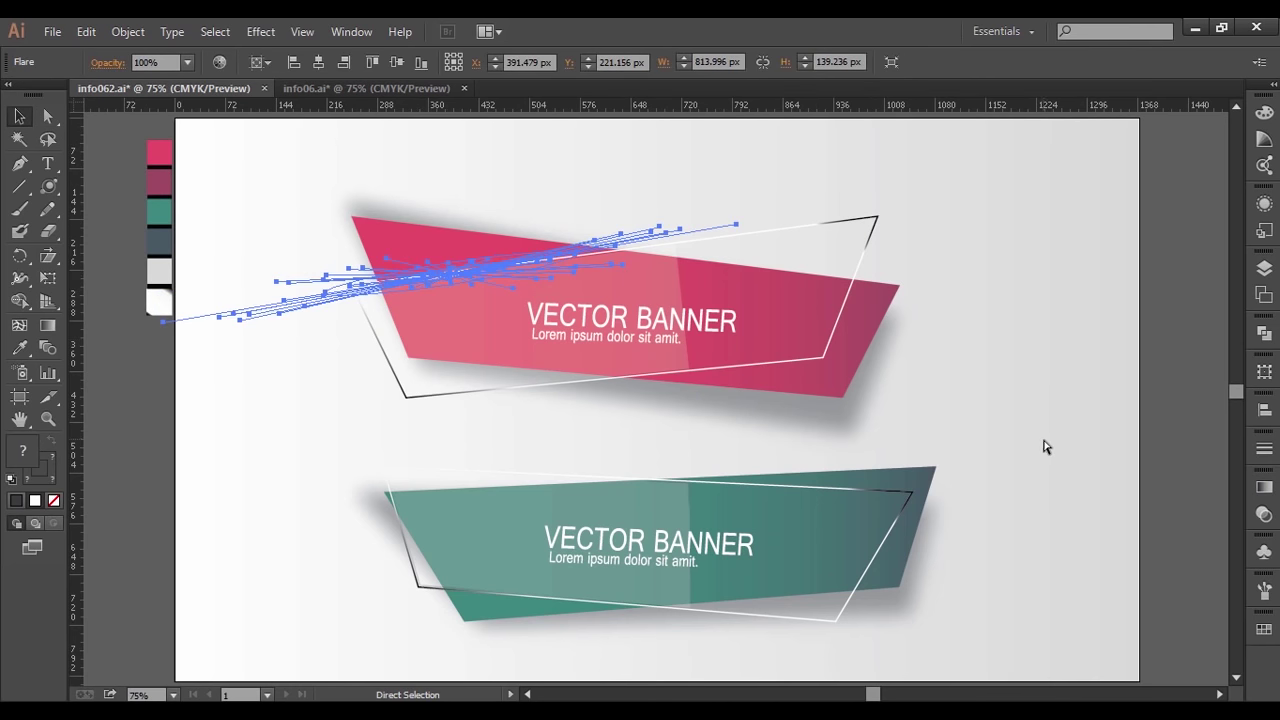
pyautogui.press('v')
pyautogui.hotkey('ctrl', 'x')
pyautogui.hotkey('ctrl', 'v')
pyautogui.moveTo(636, 408); pyautogui.dragTo(716, 369)
pyautogui.moveTo(1033, 347); pyautogui.dragTo(1065, 326)
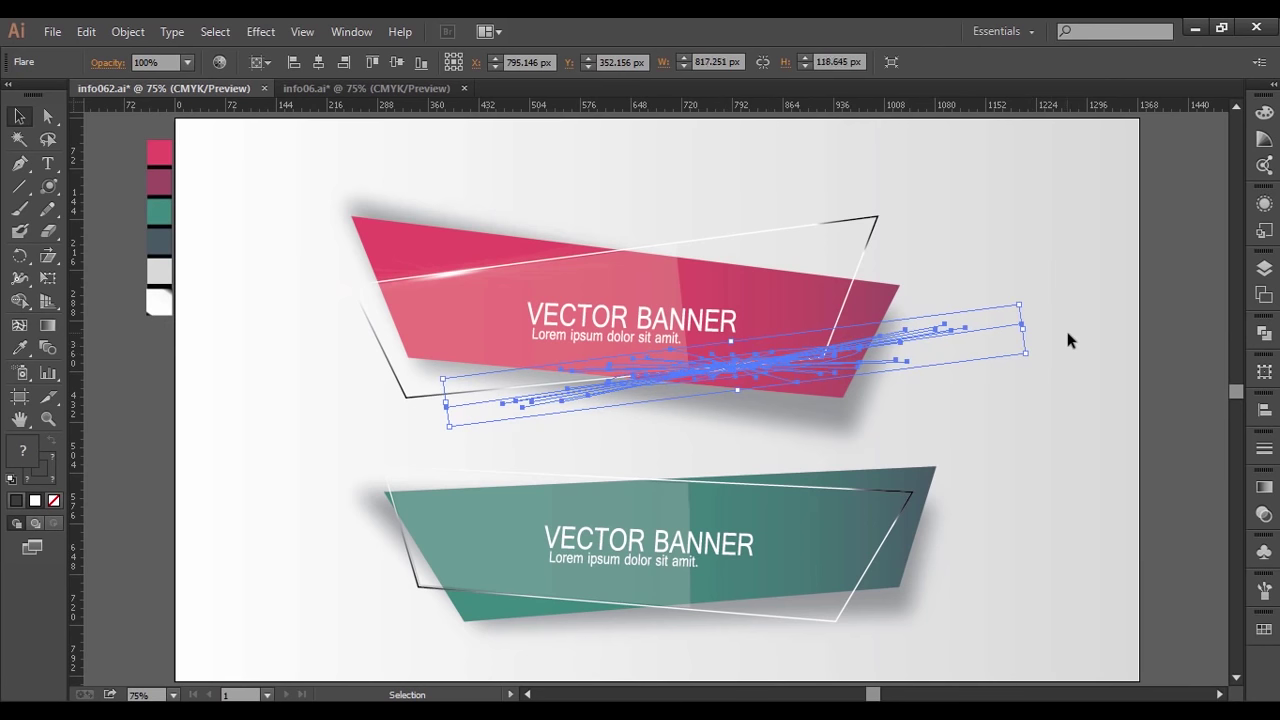
pyautogui.click(1065, 326)
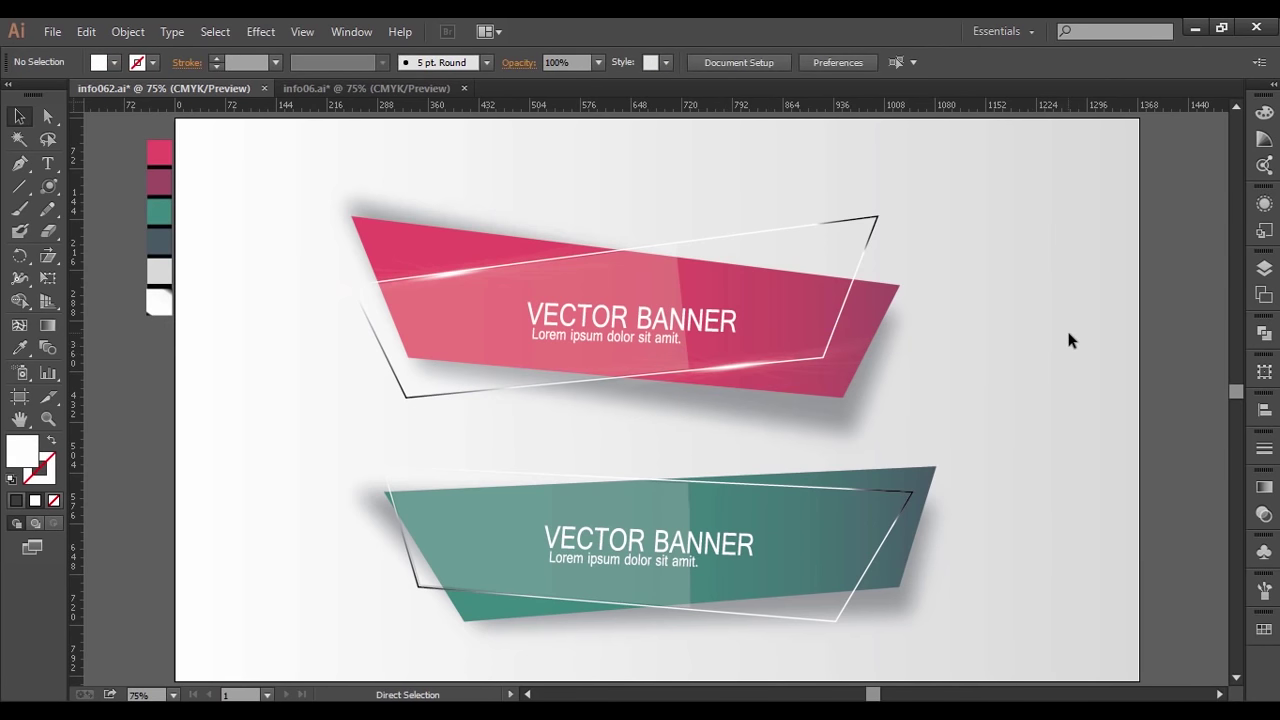
# - Place a flare level along the teal banner's bottom edge, nudged right, then paste another copy
pyautogui.click(686, 400)
pyautogui.moveTo(686, 400)
pyautogui.mouseDown()
pyautogui.moveTo(712, 614)
pyautogui.moveTo(725, 626)
pyautogui.mouseUp()
pyautogui.moveTo(1017, 593); pyautogui.dragTo(1037, 675)
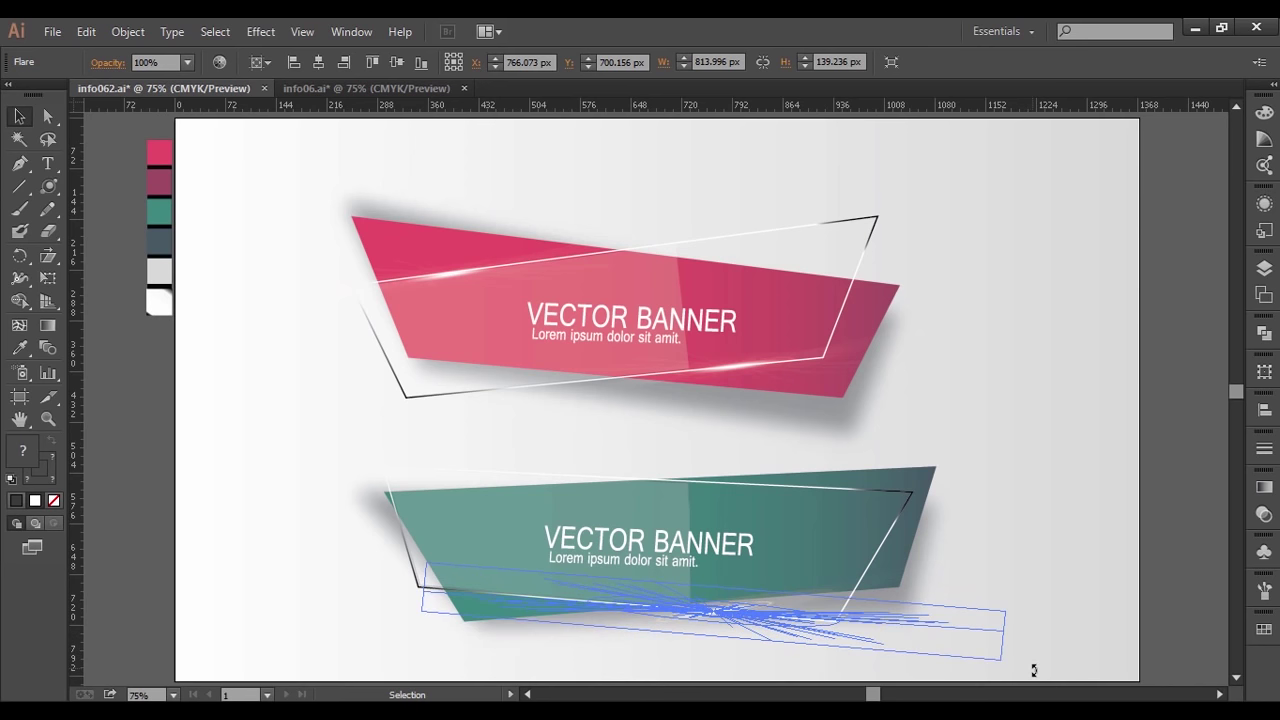
pyautogui.click(1040, 567)
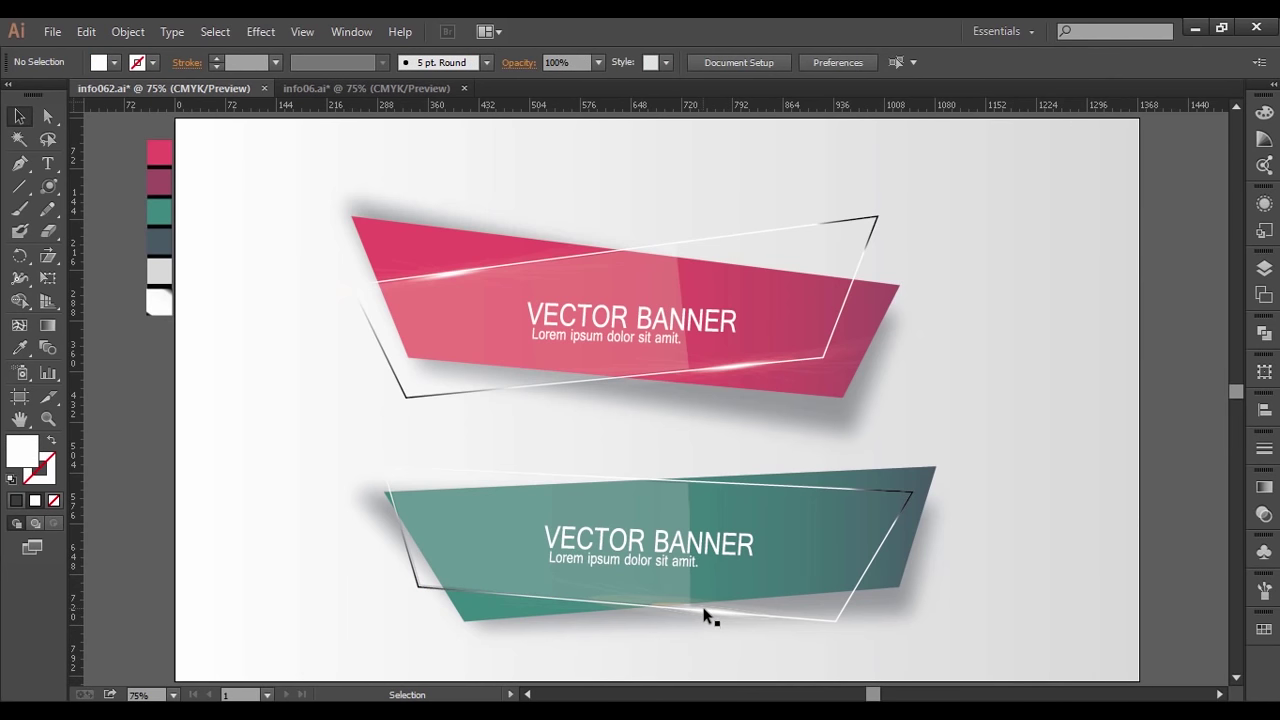
pyautogui.click(760, 637)
pyautogui.press('Right')
pyautogui.press('Right')
pyautogui.press('Right')
pyautogui.press('Right')
pyautogui.press('Right')
pyautogui.press('Right')
pyautogui.press('Right')
pyautogui.press('Right')
pyautogui.press('Right')
pyautogui.click(1047, 361)
pyautogui.hotkey('ctrl', 'v')
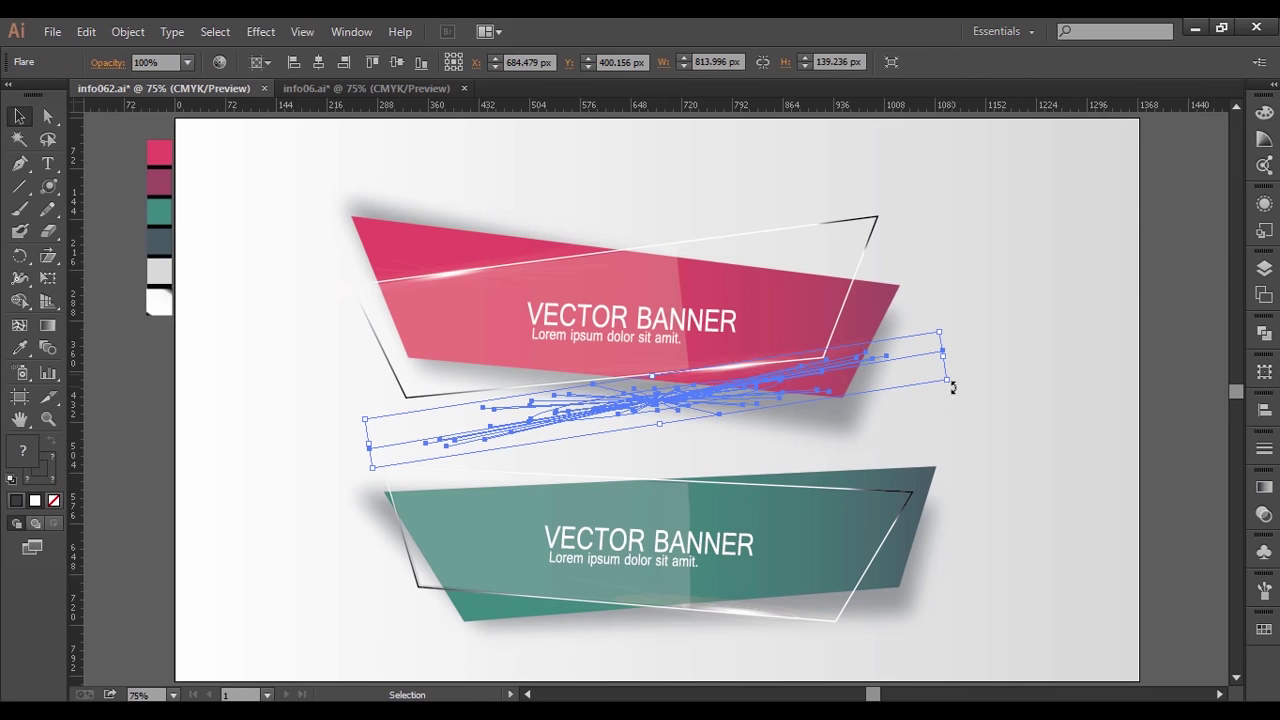
# - Shorten the pasted flare and tilt it over the teal banner's slanted left edge
pyautogui.moveTo(956, 380); pyautogui.dragTo(625, 650)
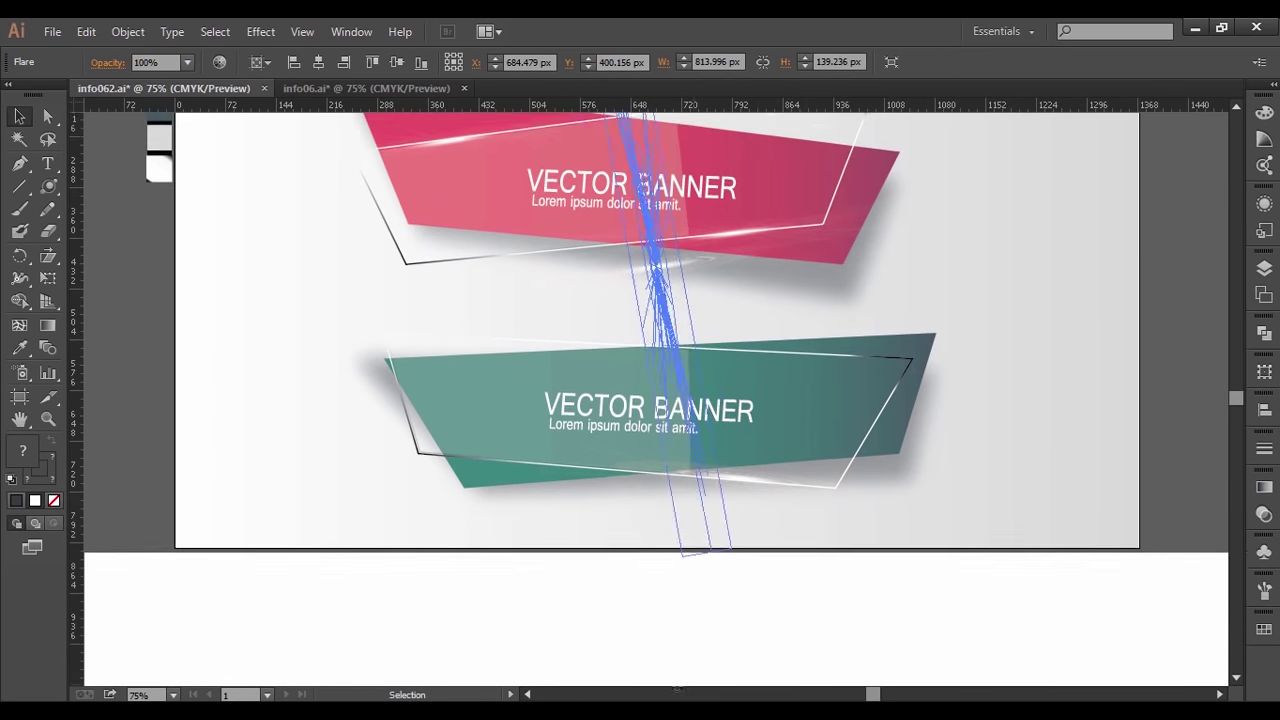
pyautogui.scroll(3, 628, 645)
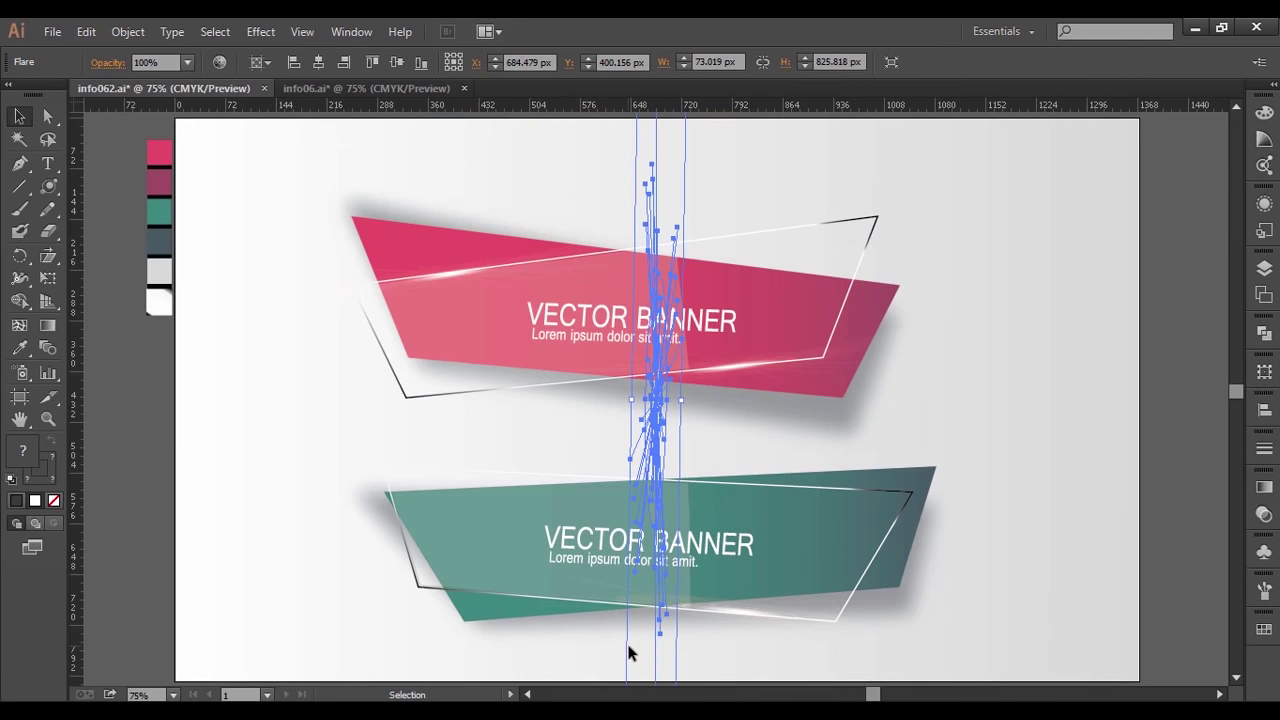
pyautogui.moveTo(655, 405)
pyautogui.mouseDown()
pyautogui.moveTo(405, 517)
pyautogui.moveTo(393, 510)
pyautogui.mouseUp()
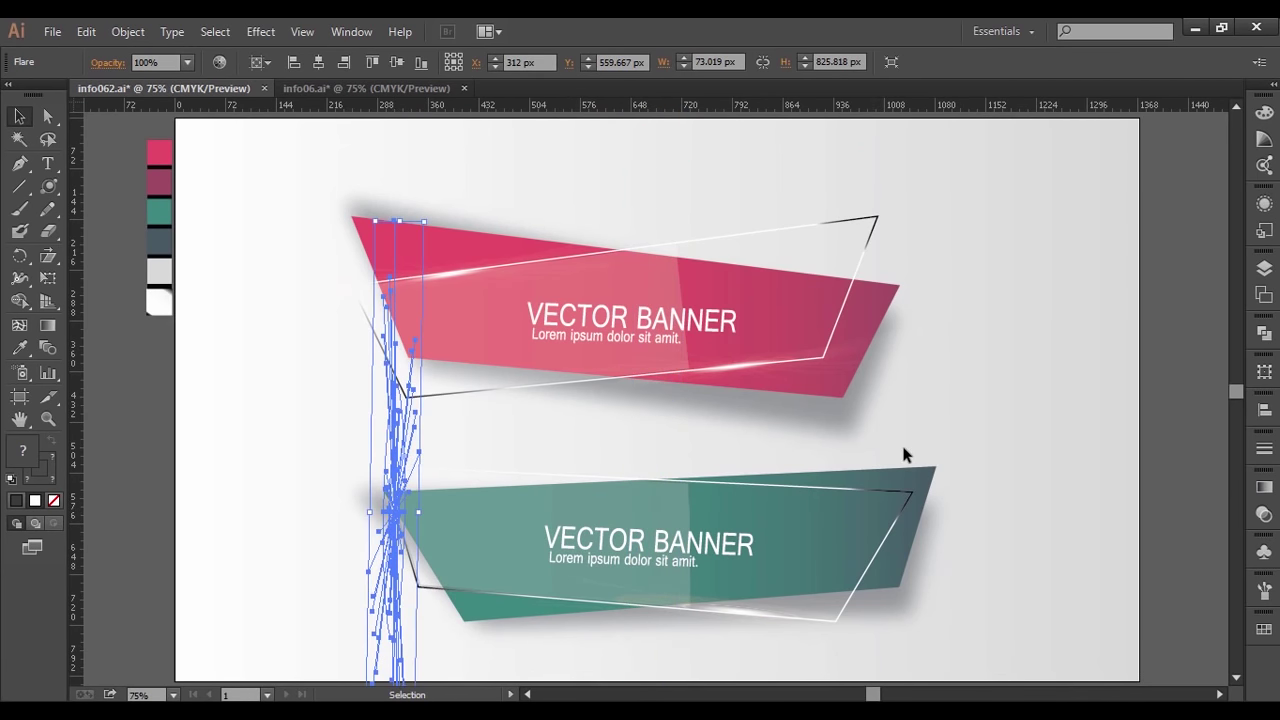
pyautogui.moveTo(396, 221); pyautogui.dragTo(387, 468)
pyautogui.moveTo(390, 540); pyautogui.dragTo(394, 502)
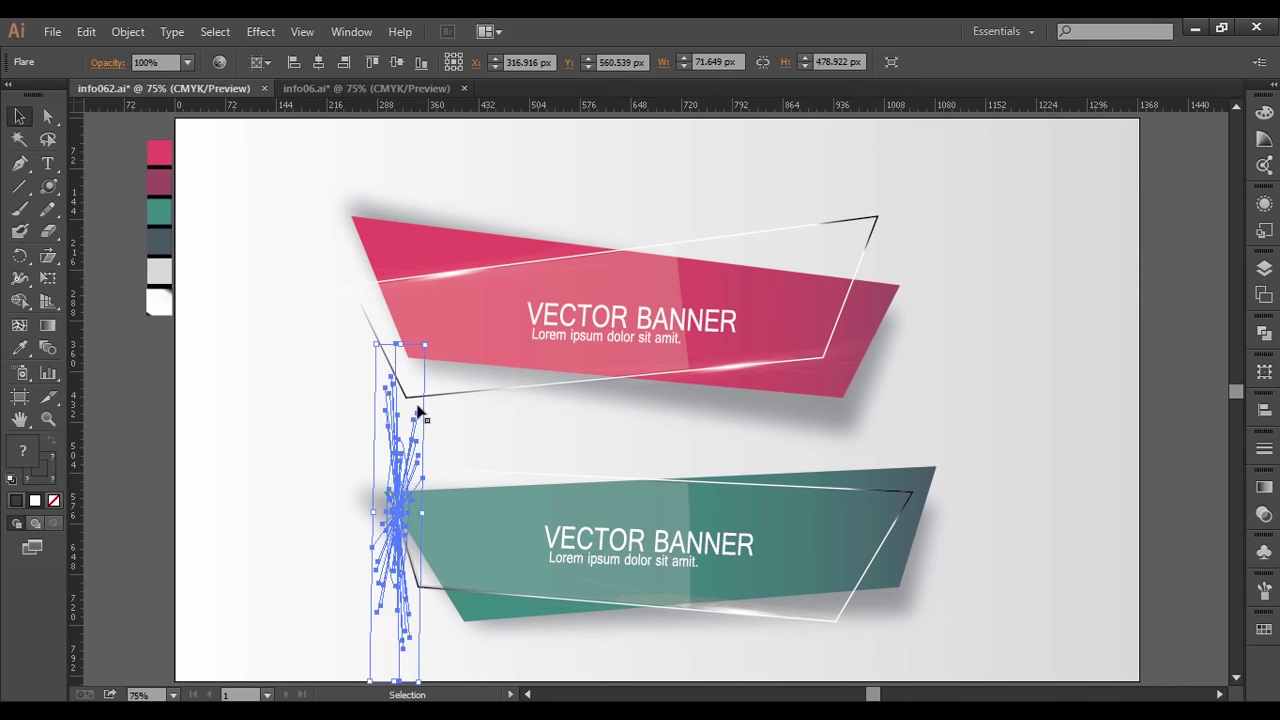
pyautogui.moveTo(359, 348); pyautogui.dragTo(297, 390)
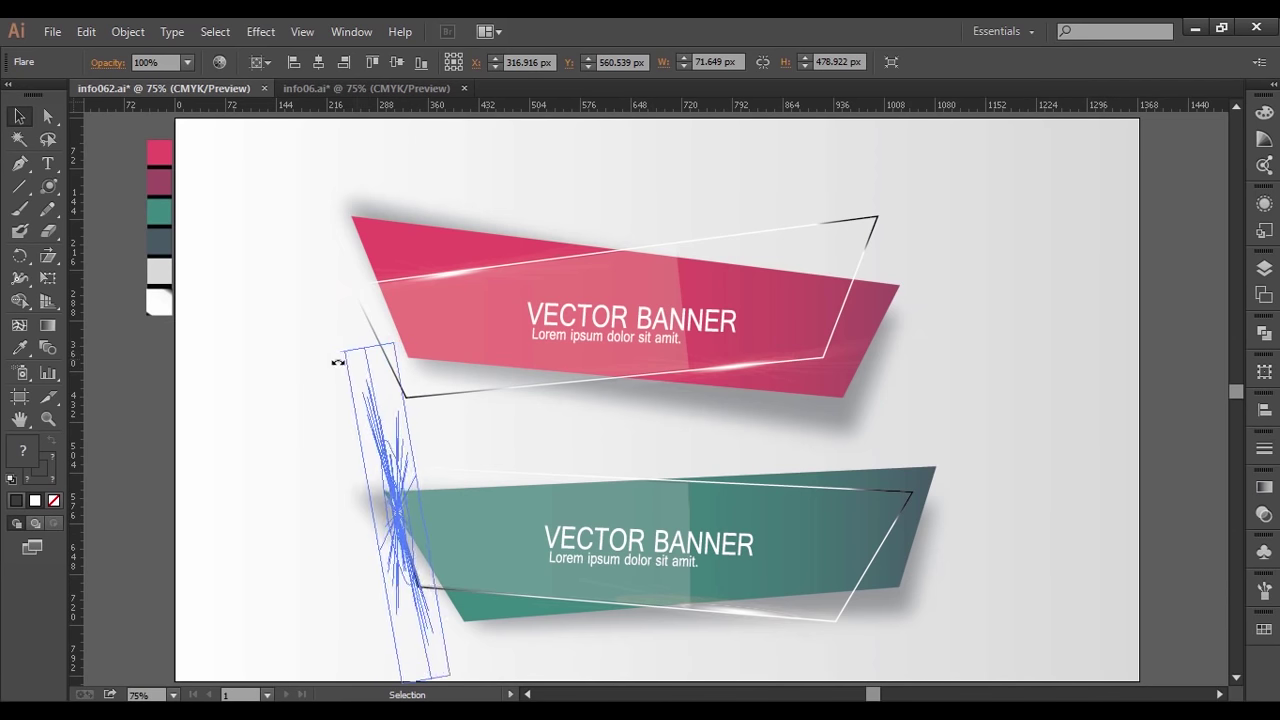
pyautogui.click(297, 390)
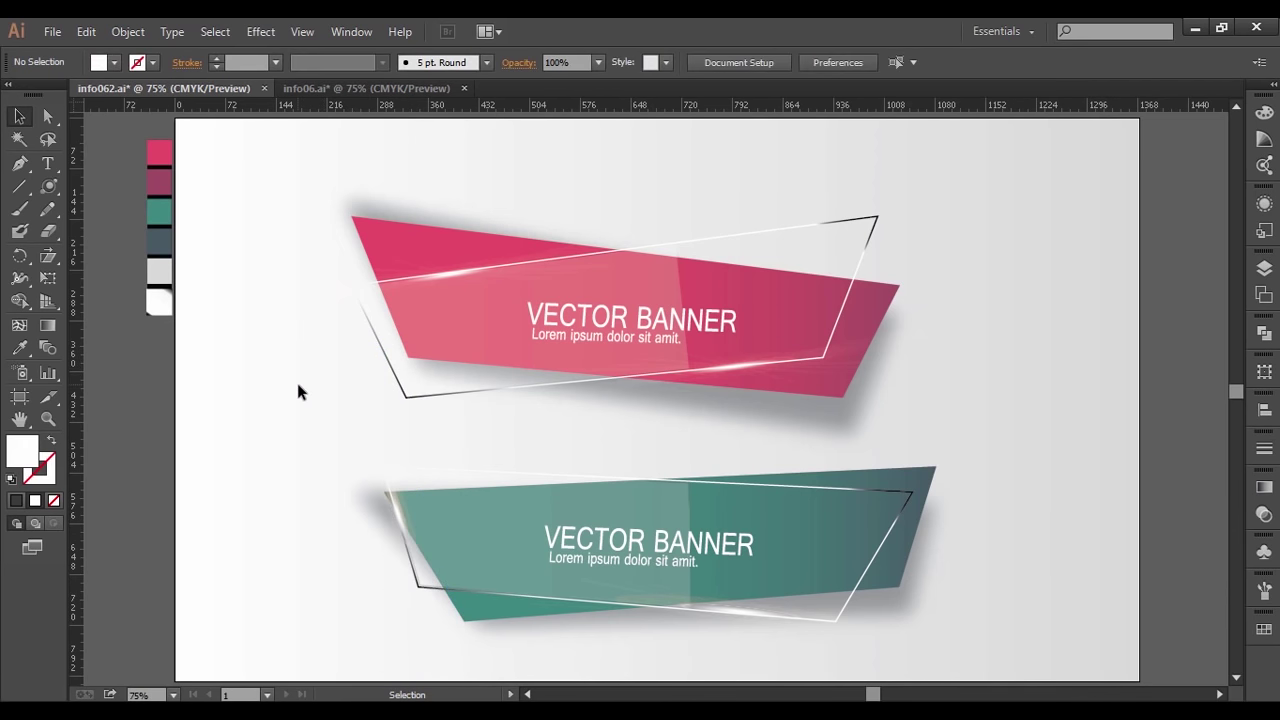
# - Nudge the teal corner glint up and slightly left into final position
pyautogui.click(403, 522)
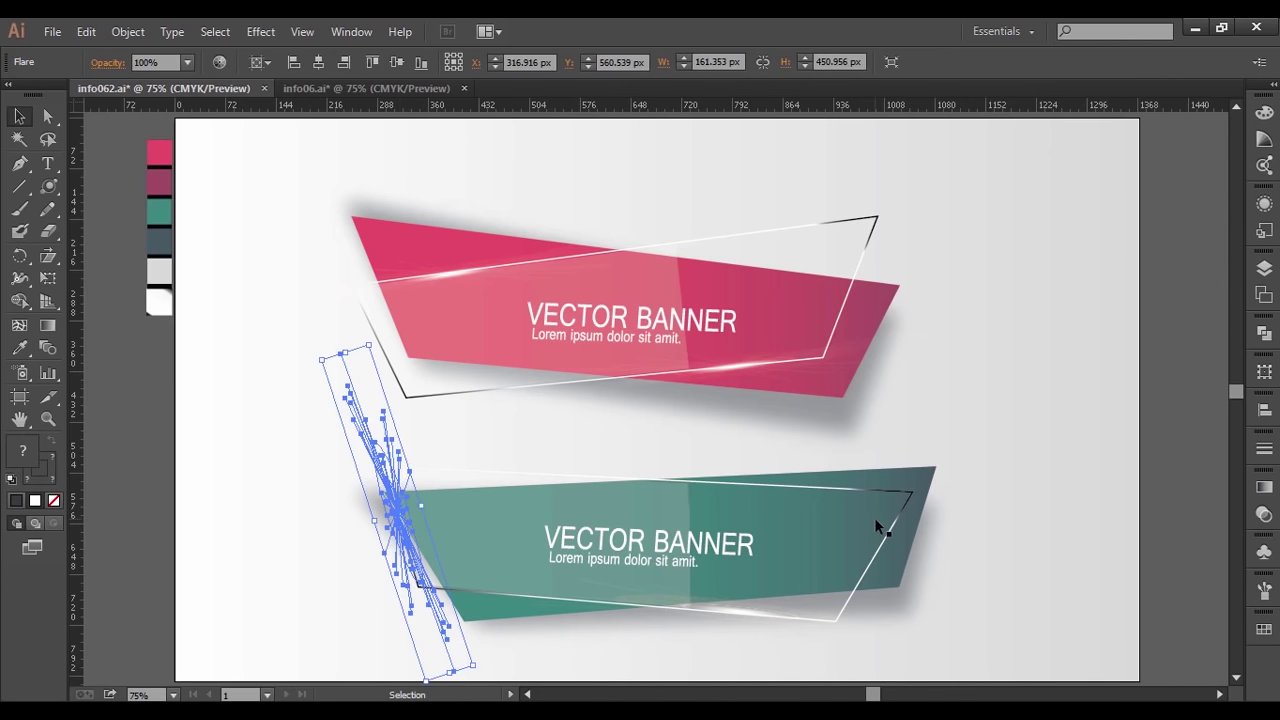
pyautogui.press('Up')
pyautogui.press('Up')
pyautogui.press('Up')
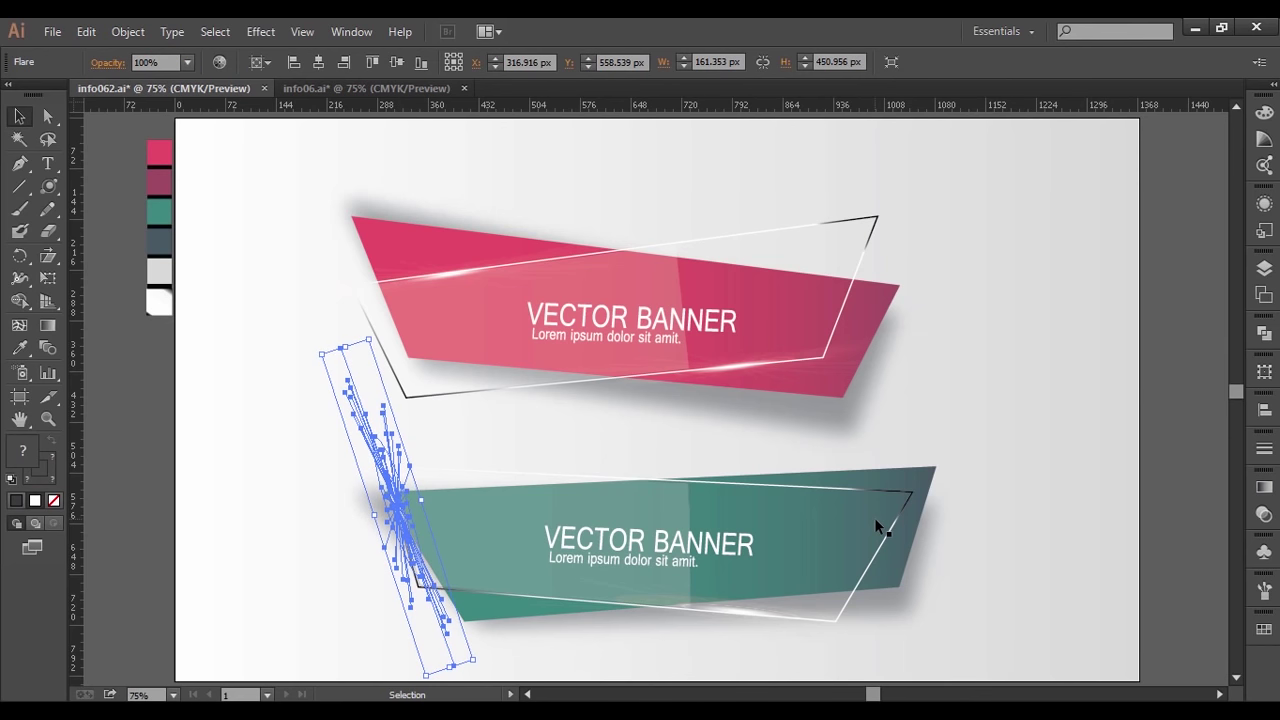
pyautogui.click(1028, 400)
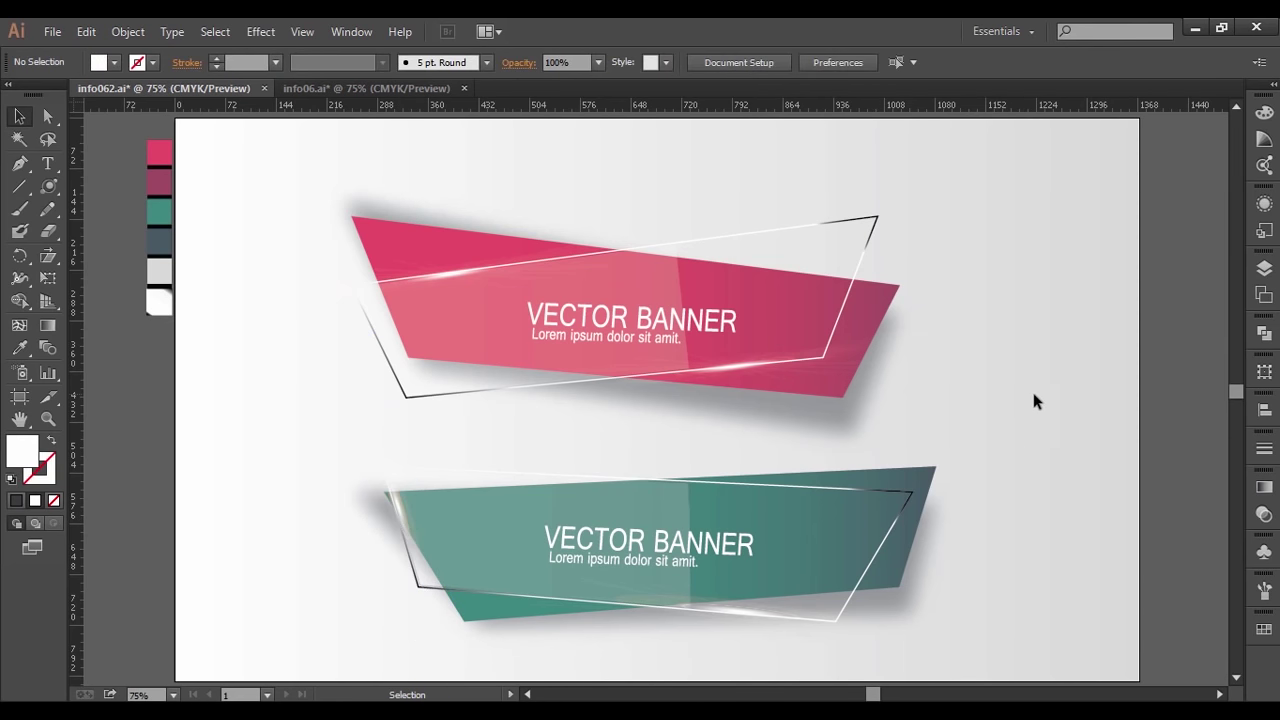
pyautogui.click(402, 507)
pyautogui.press('Up')
pyautogui.press('Left')
pyautogui.press('Left')
pyautogui.press('Left')
pyautogui.press('Left')
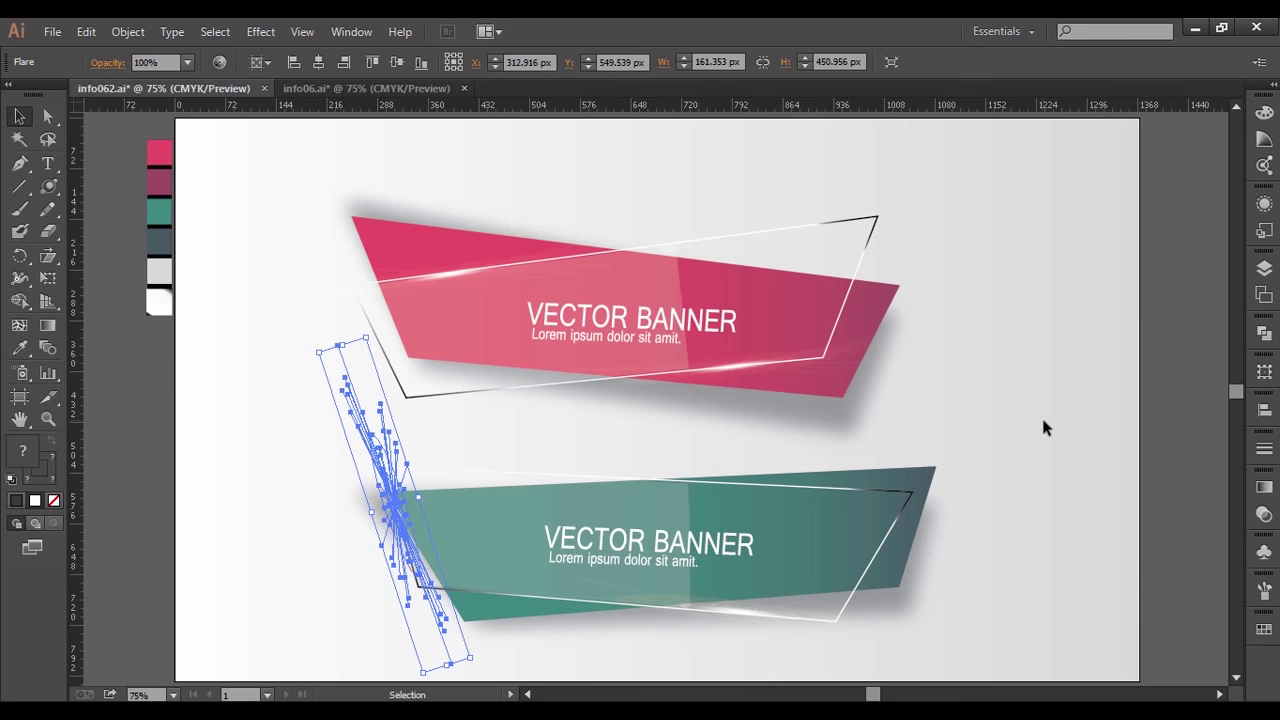
pyautogui.click(1043, 421)
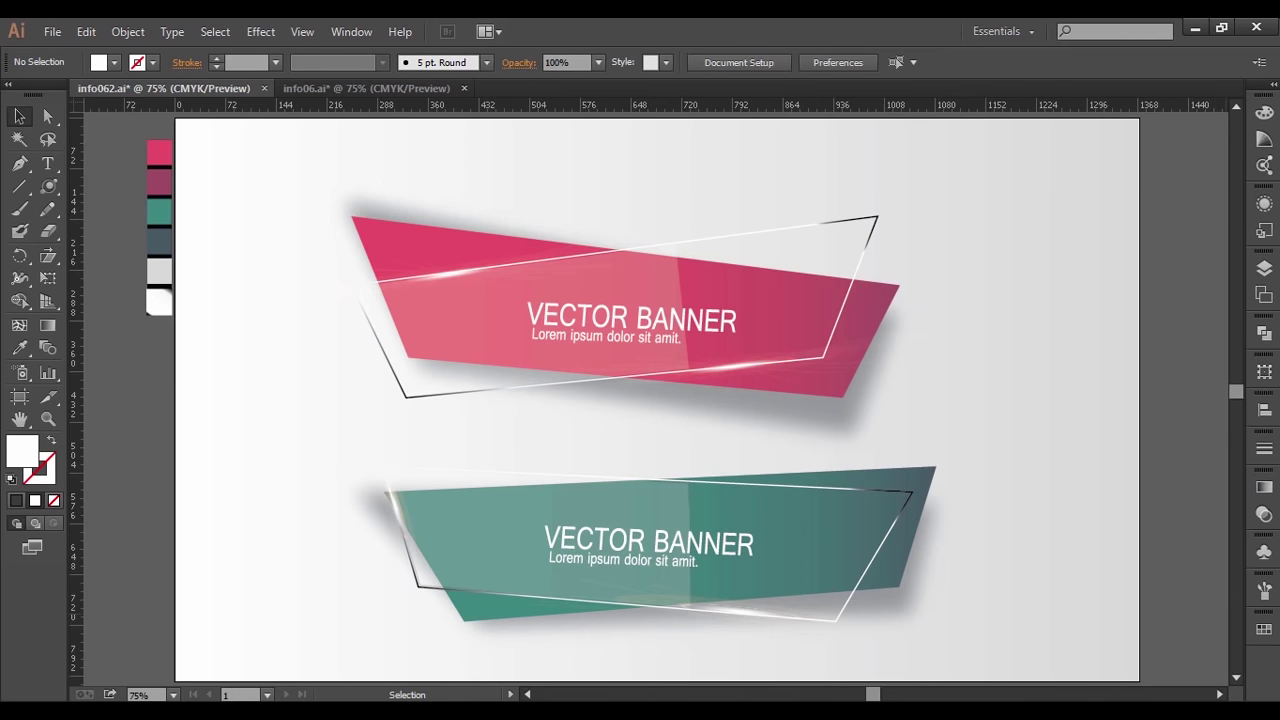